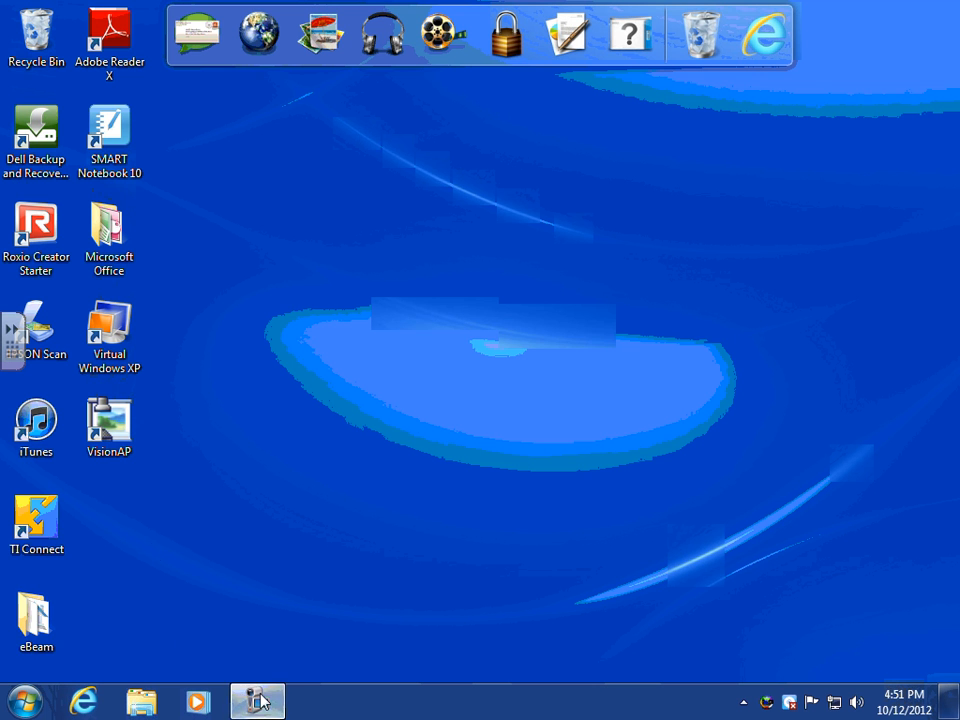
Minimize the recorder window, start SMART Notebook 10 from the desktop and dismiss its welcome window
click(261, 700)
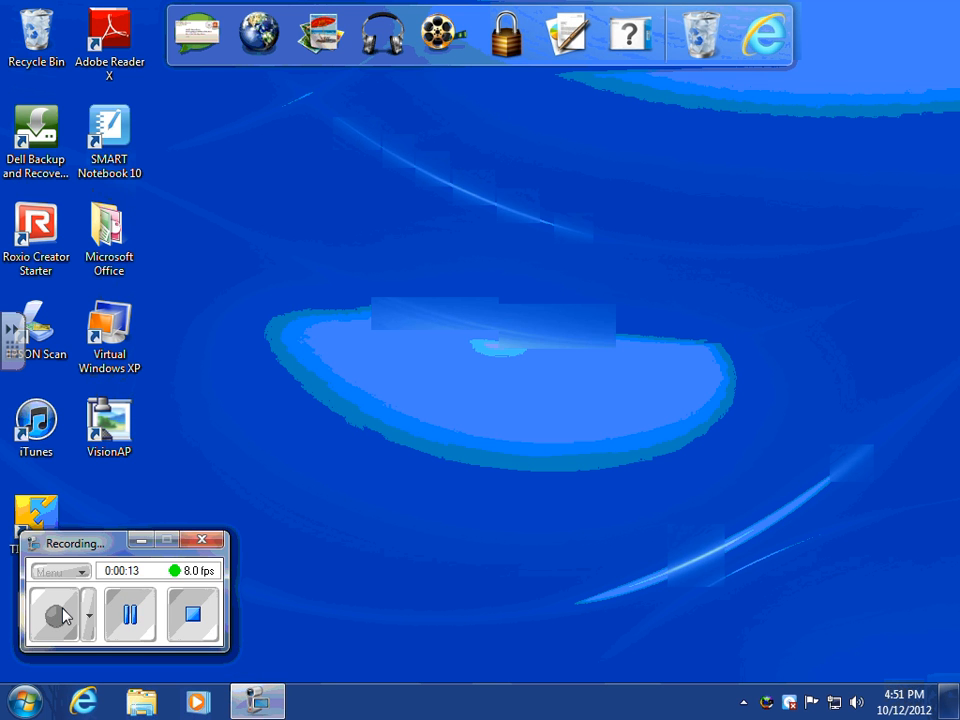
click(143, 541)
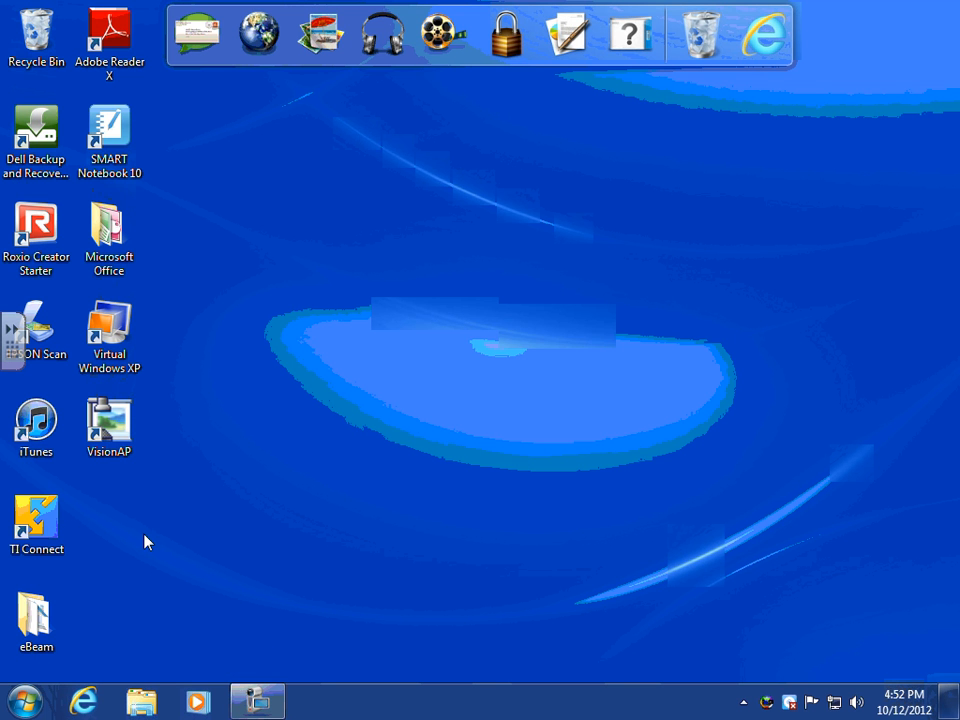
double_click(112, 138)
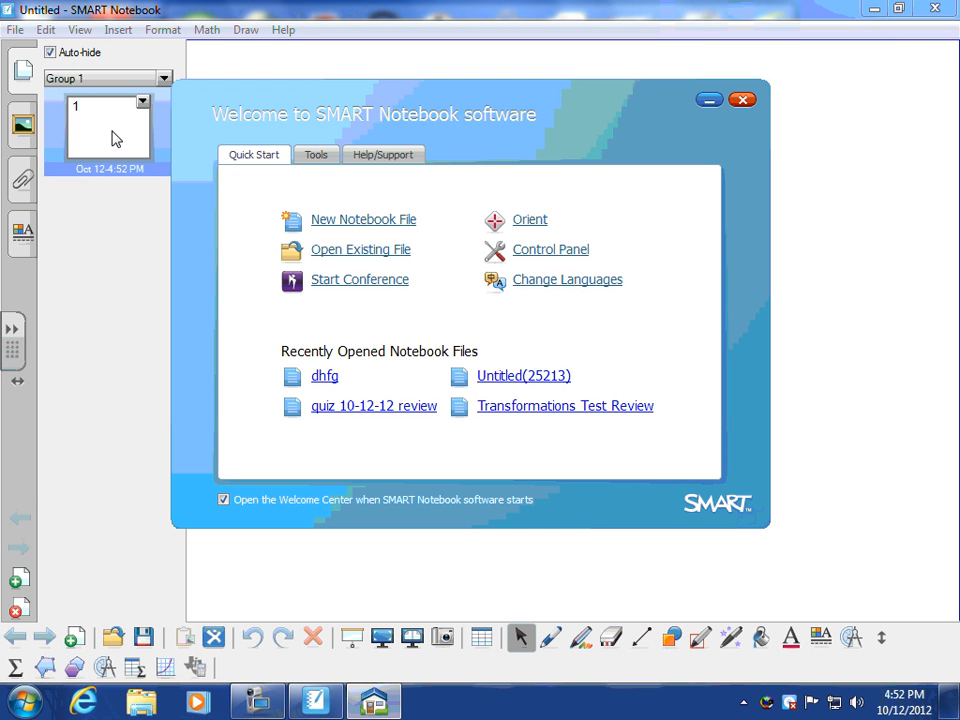
click(742, 100)
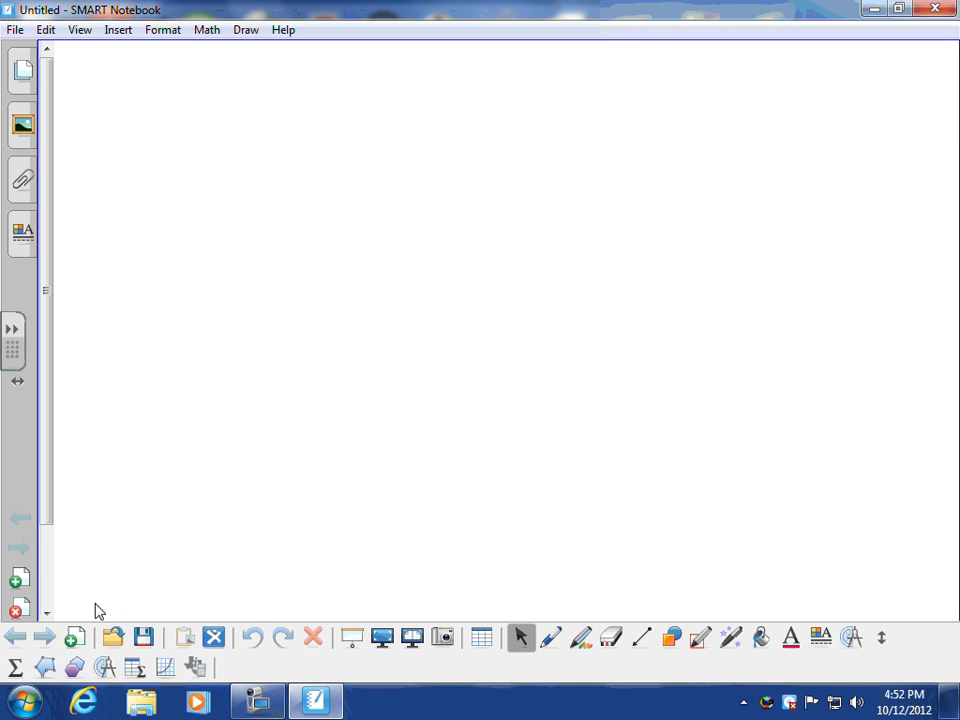
Look through the Pen tool's line styles and choose the thin blue line
drag(96, 605, 891, 590)
click(551, 637)
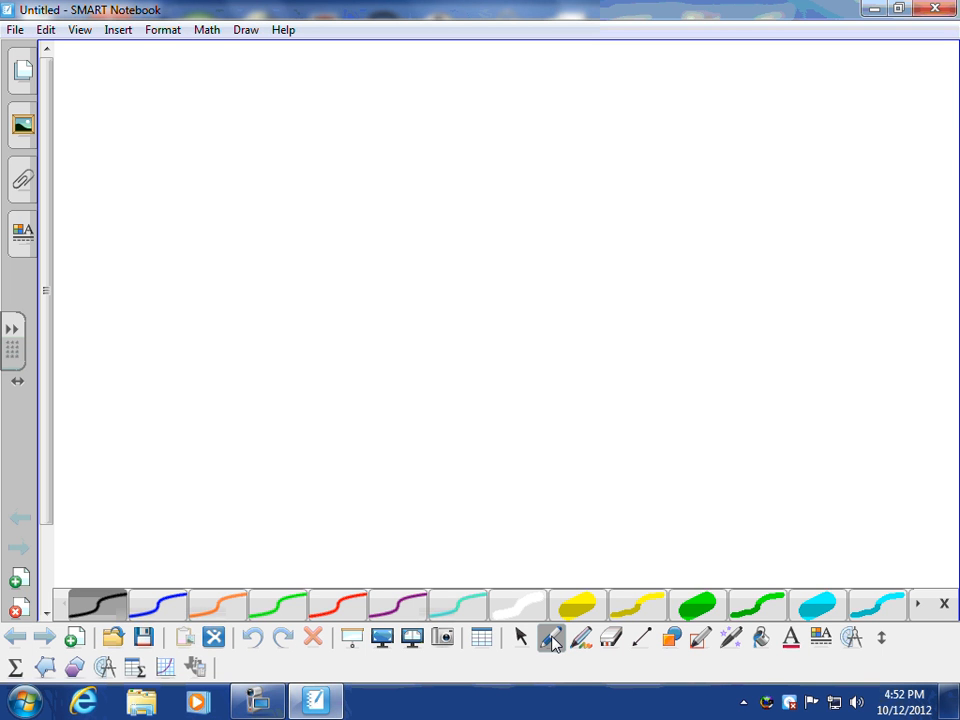
click(917, 604)
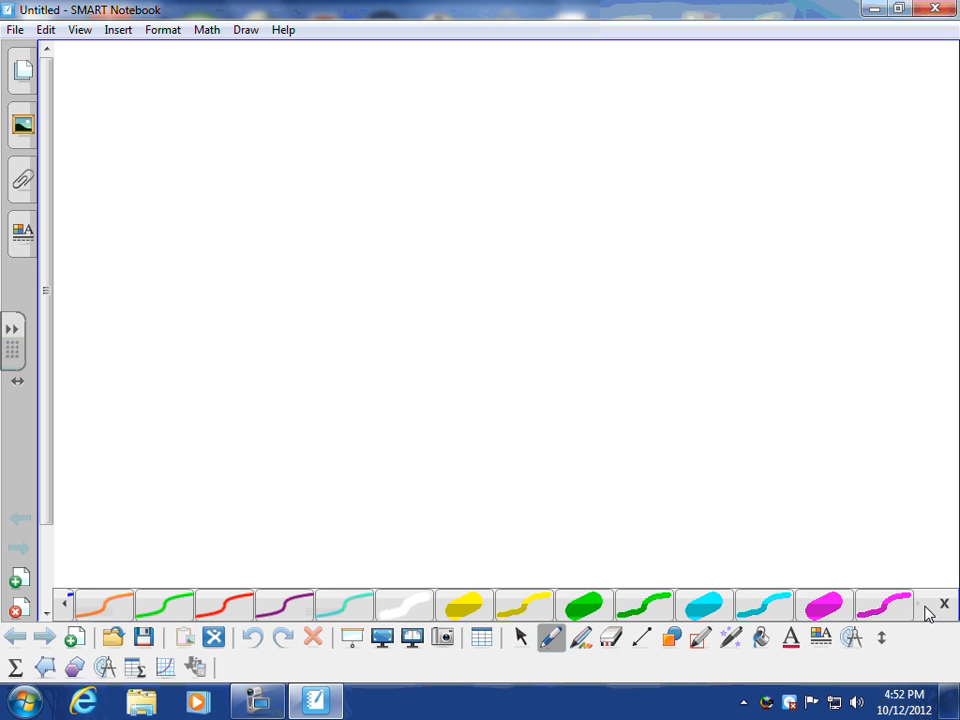
click(67, 605)
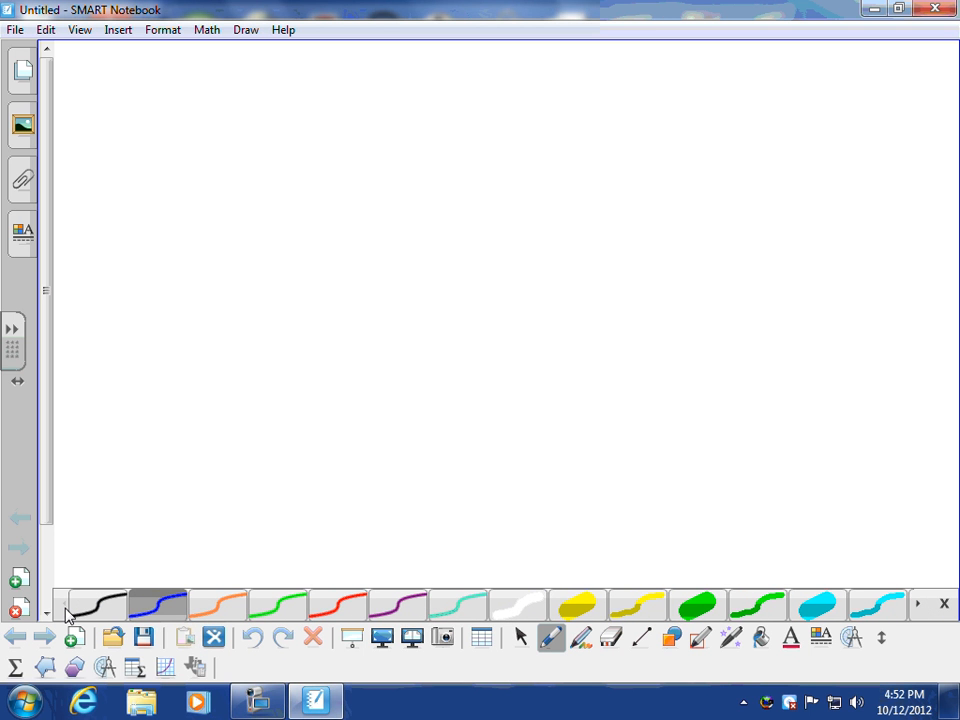
Draw a wavy stroke in the page's lower right area with the Creative Pen's blue snowflake style
click(580, 637)
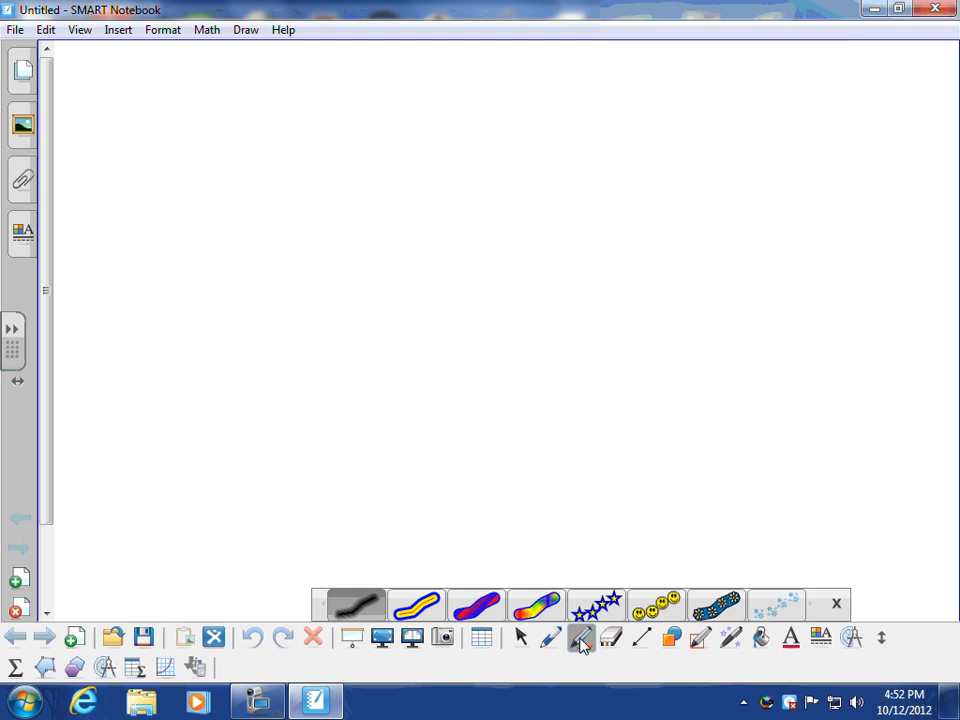
click(581, 640)
click(580, 642)
click(460, 612)
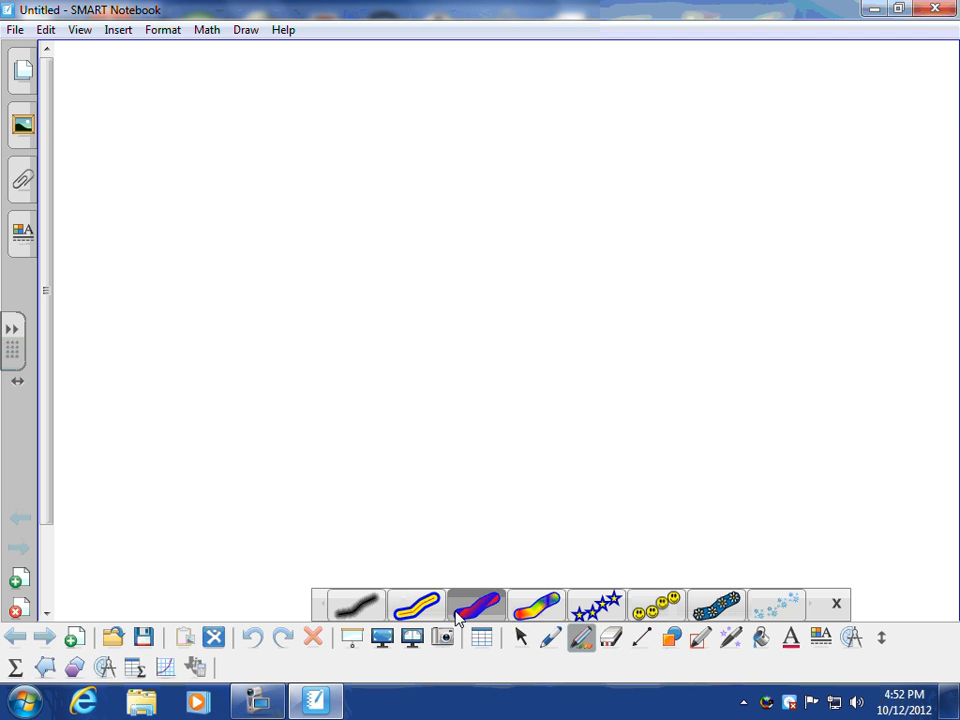
click(782, 606)
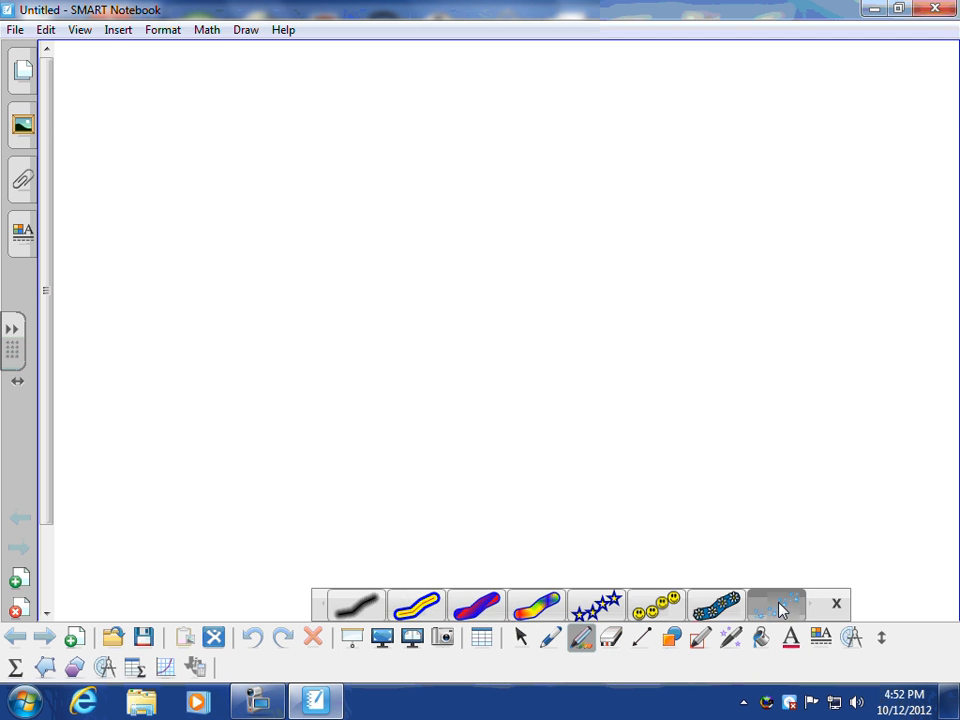
mouse_move(726, 512)
mouse_down()
mouse_move(744, 461)
mouse_move(882, 452)
mouse_up()
Erase the snowflake stroke completely with the Eraser
click(611, 637)
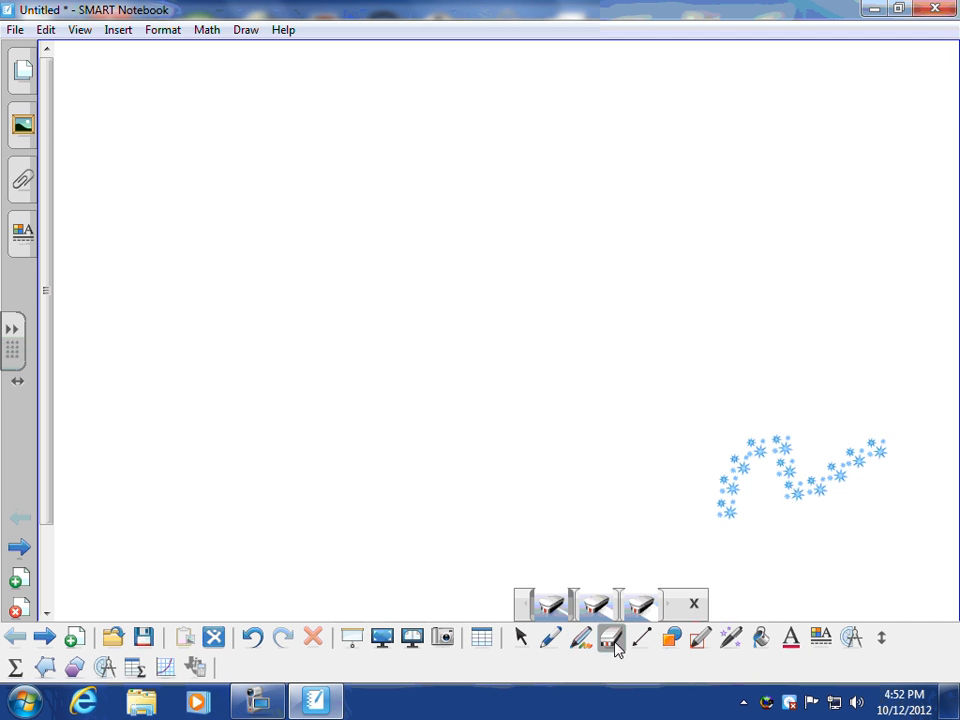
mouse_move(728, 505)
mouse_down()
mouse_move(780, 446)
mouse_move(761, 428)
mouse_up()
drag(866, 434, 729, 576)
Look through the available styles of the Pen, Line and Shape tools
click(551, 637)
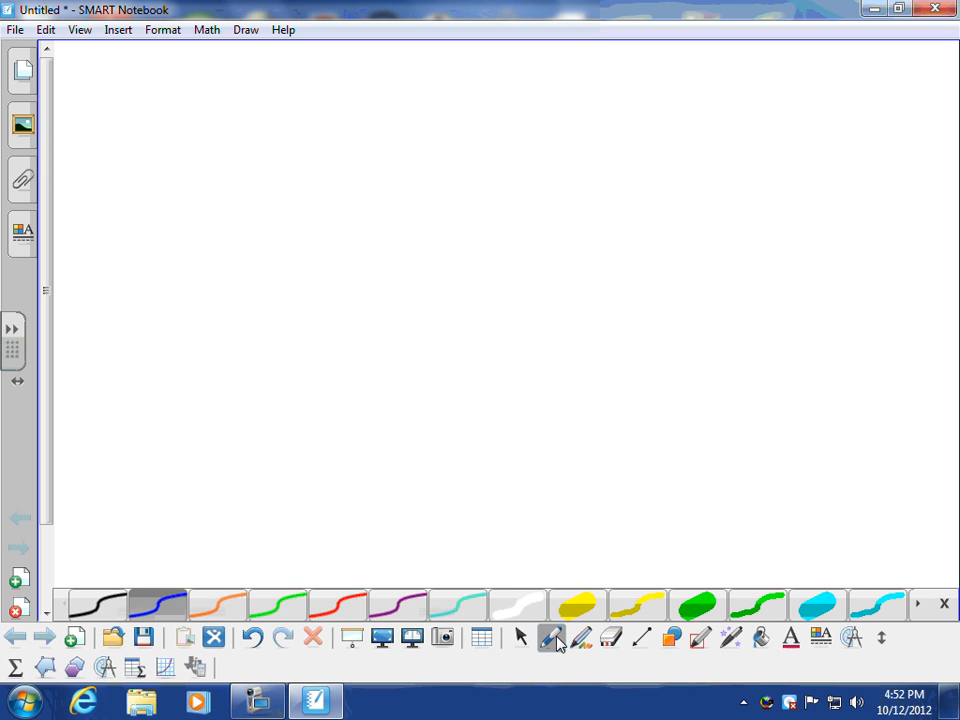
click(641, 637)
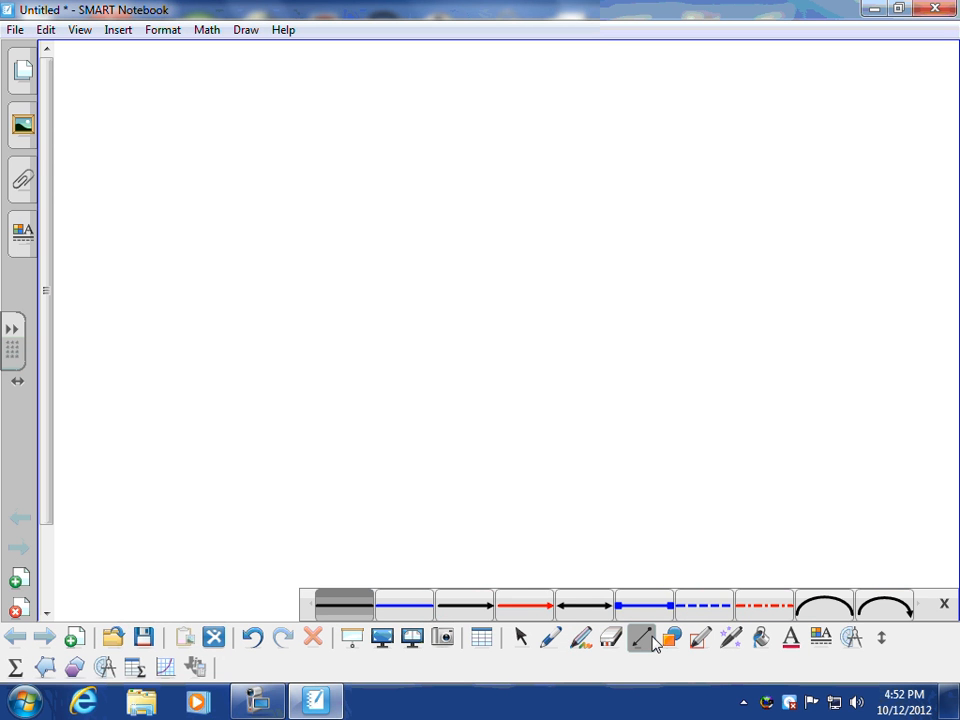
click(671, 638)
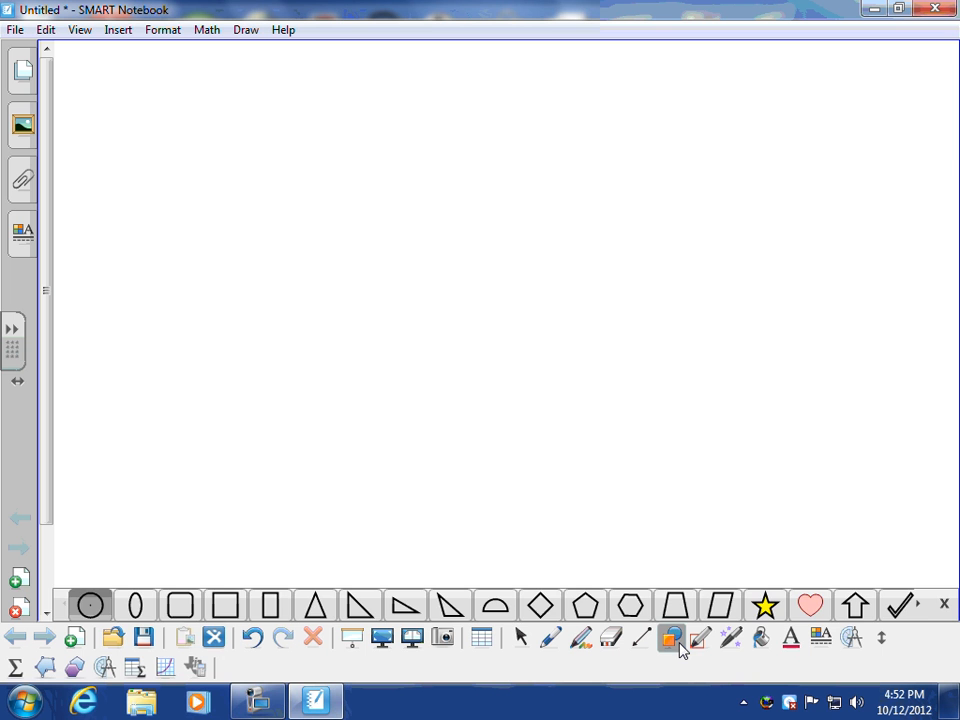
Sketch a circle, a rectangle and three triangles in the page's lower right area with the Shape Recognition Pen
click(703, 644)
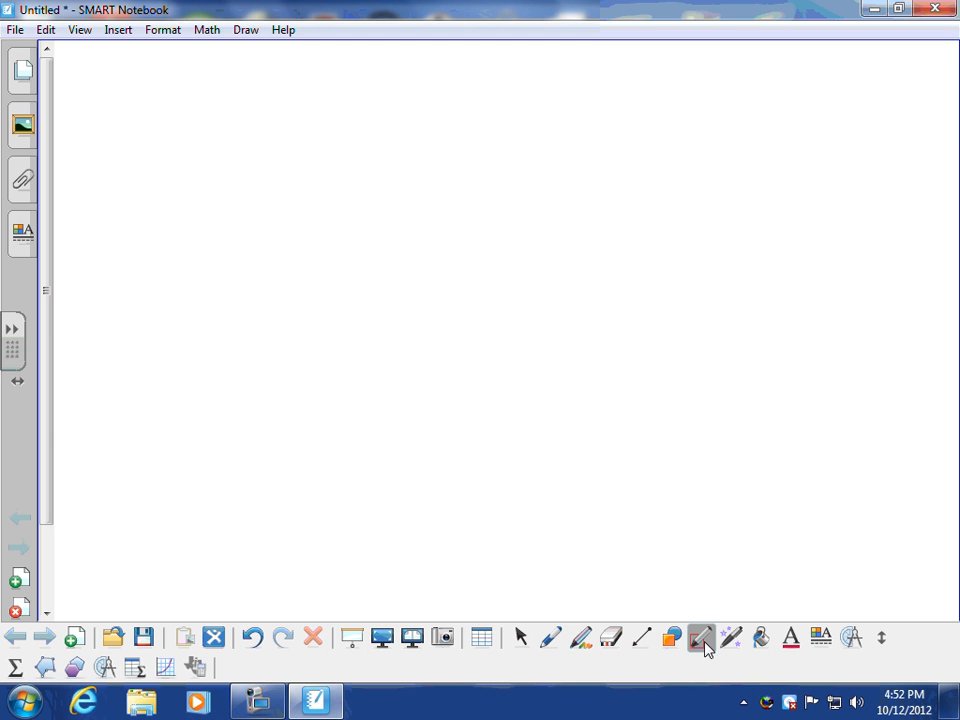
mouse_move(830, 444)
mouse_down()
mouse_move(857, 506)
mouse_move(835, 446)
mouse_up()
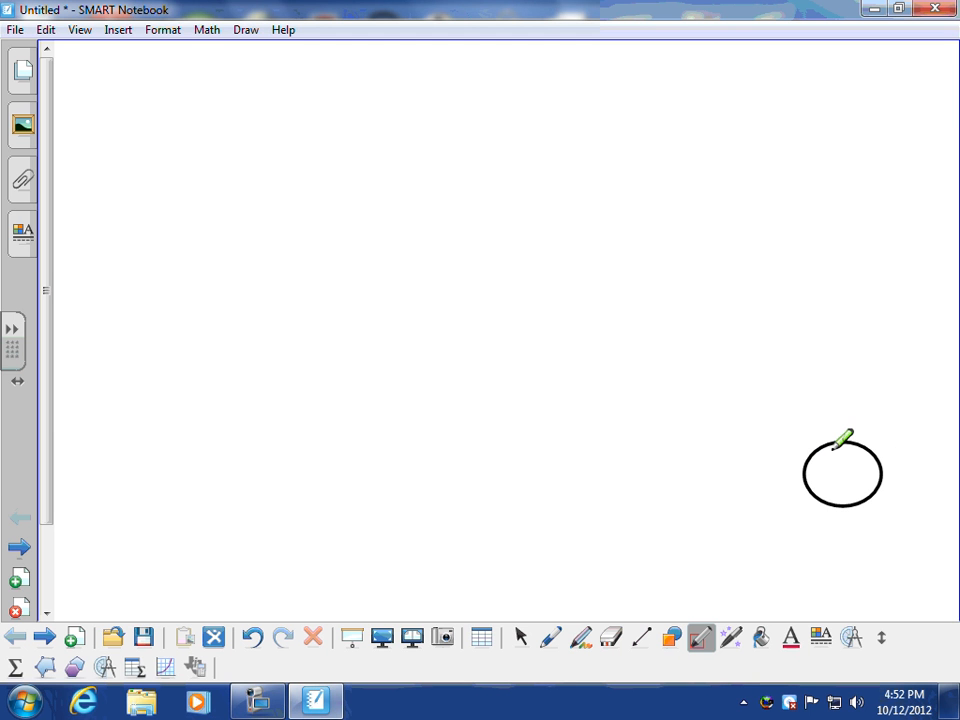
mouse_move(816, 531)
mouse_down()
mouse_move(876, 570)
mouse_move(879, 523)
mouse_move(820, 525)
mouse_up()
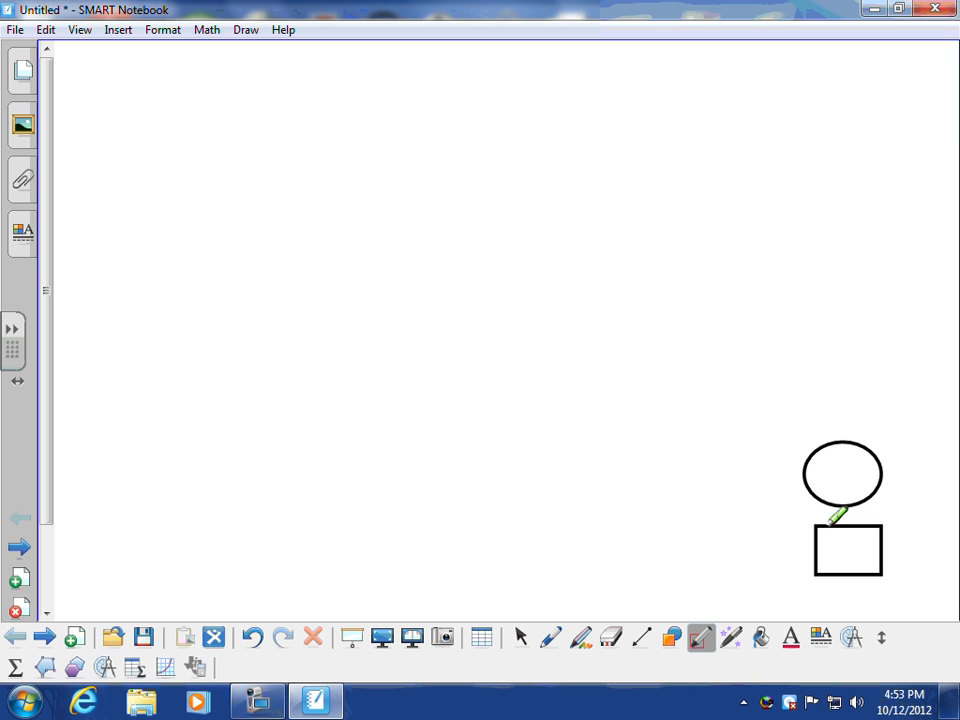
mouse_move(838, 369)
mouse_down()
mouse_move(870, 394)
mouse_move(836, 369)
mouse_up()
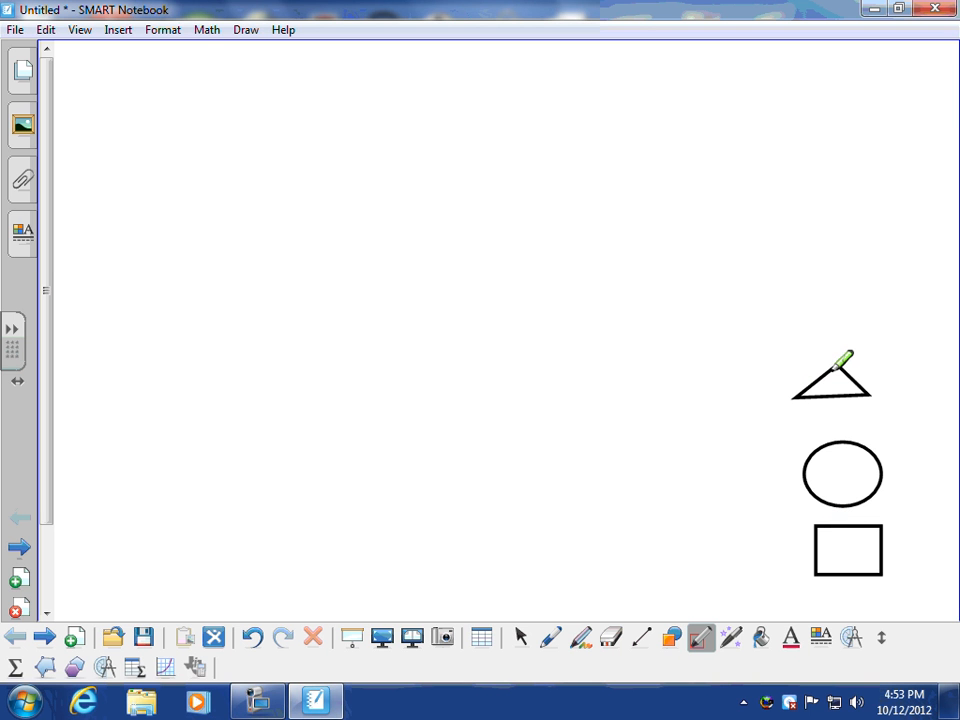
mouse_move(690, 428)
mouse_down()
mouse_move(763, 512)
mouse_move(693, 424)
mouse_up()
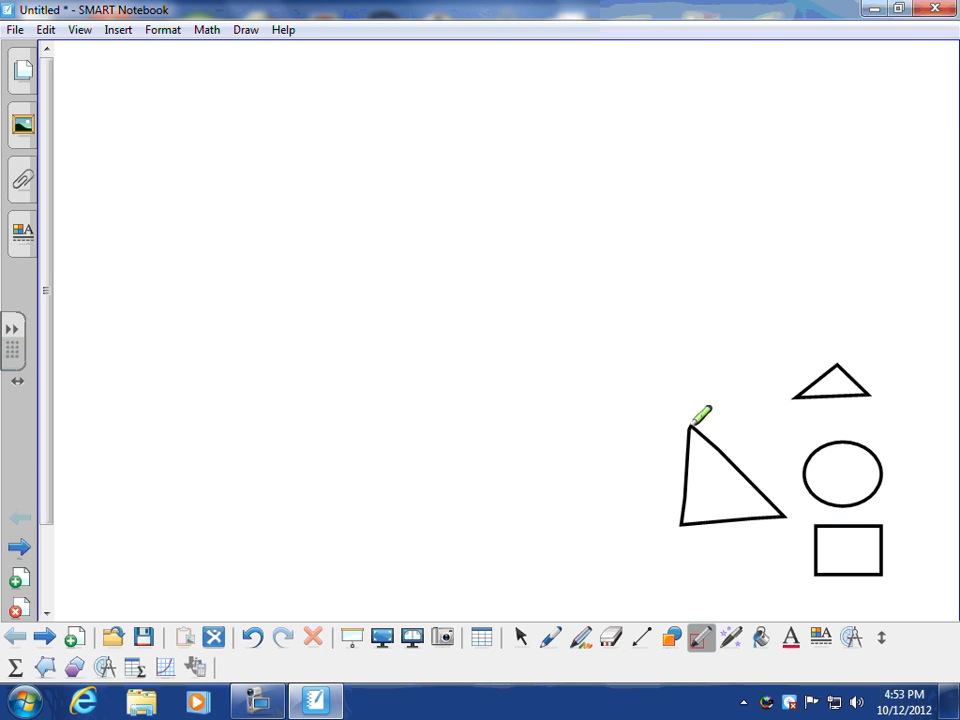
mouse_move(683, 540)
mouse_down()
mouse_move(700, 598)
mouse_move(683, 537)
mouse_up()
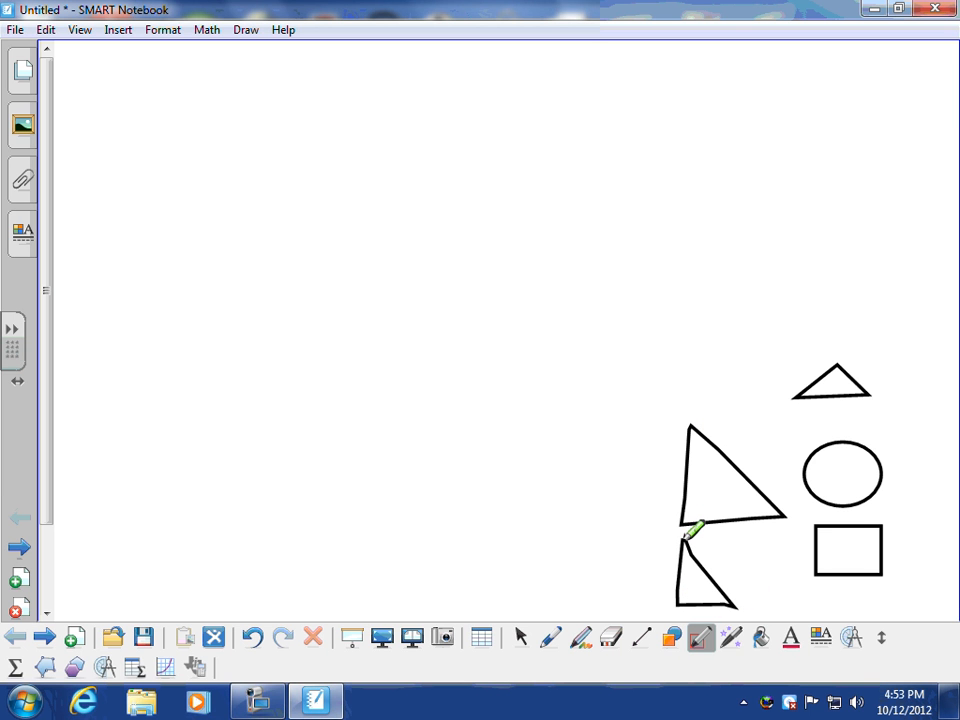
Handwrite the word "write" near the page's upper left with the Magic Pen and underline it
click(734, 644)
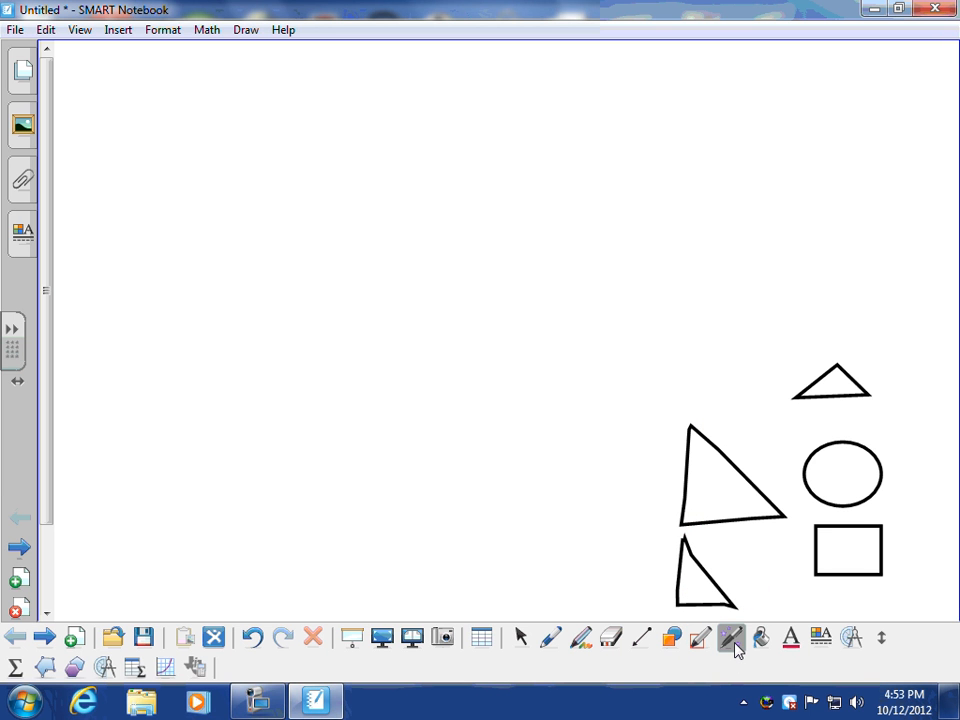
mouse_move(214, 158)
mouse_down()
mouse_move(216, 184)
mouse_move(304, 186)
mouse_move(314, 176)
mouse_move(330, 190)
mouse_up()
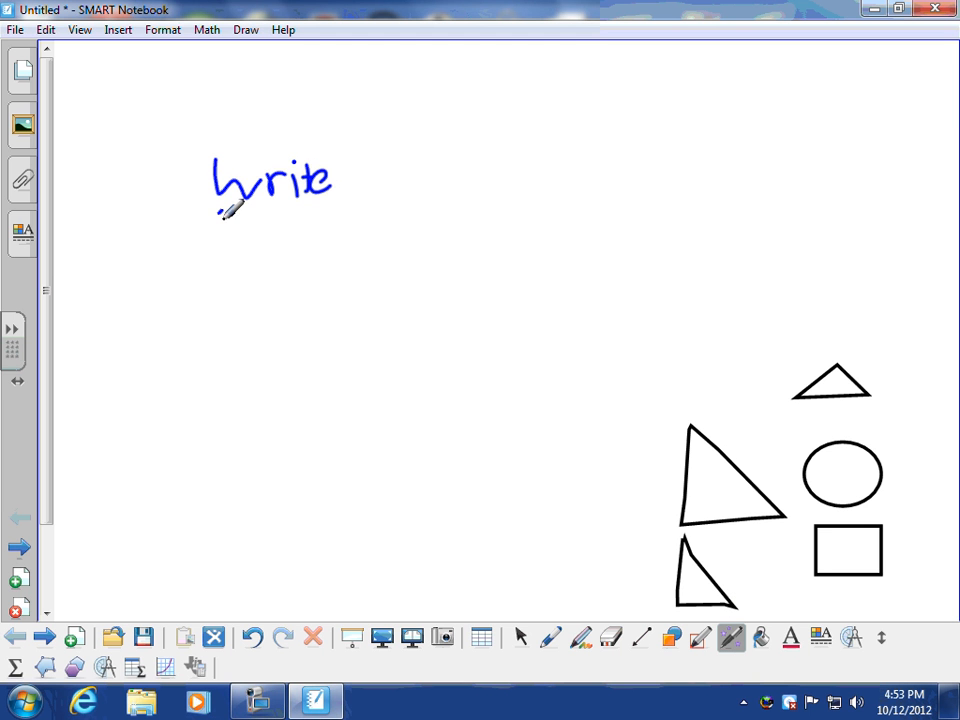
drag(218, 214, 351, 210)
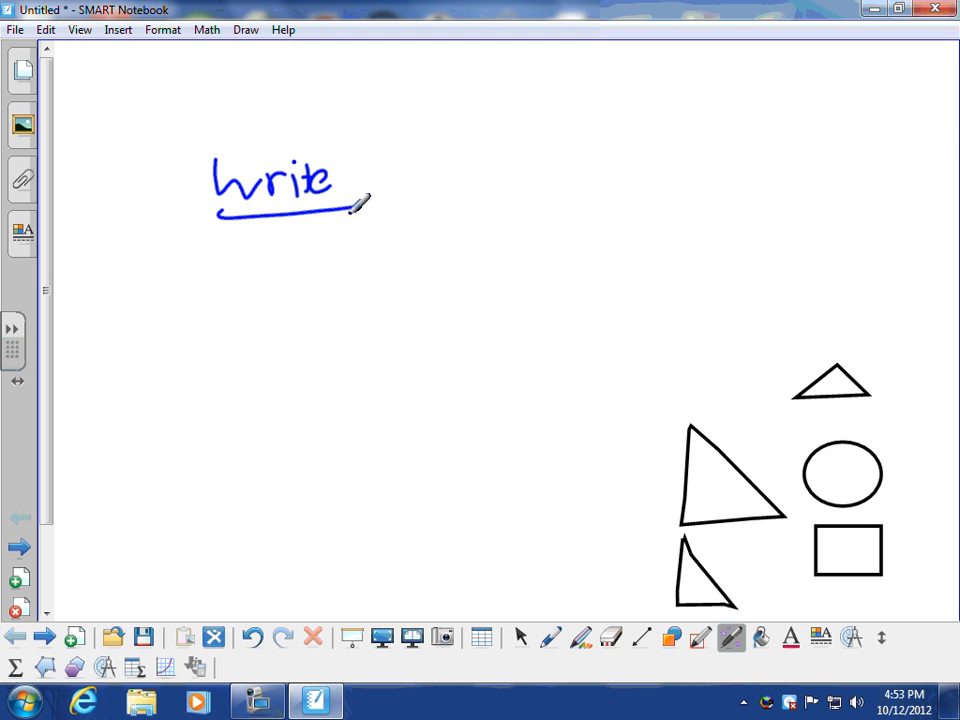
click(610, 637)
click(594, 604)
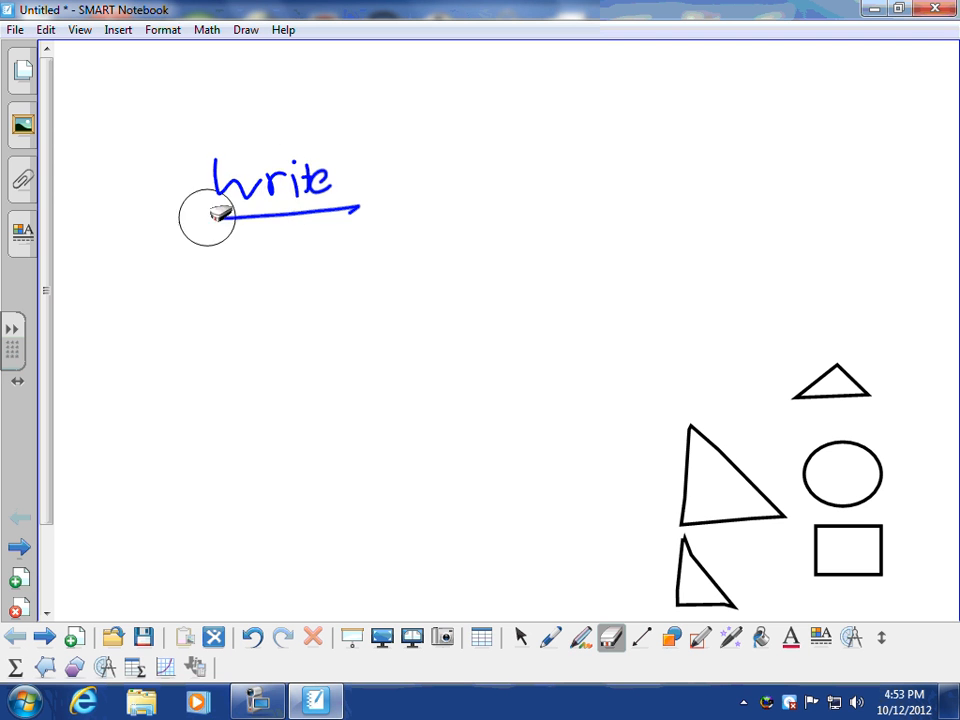
click(553, 640)
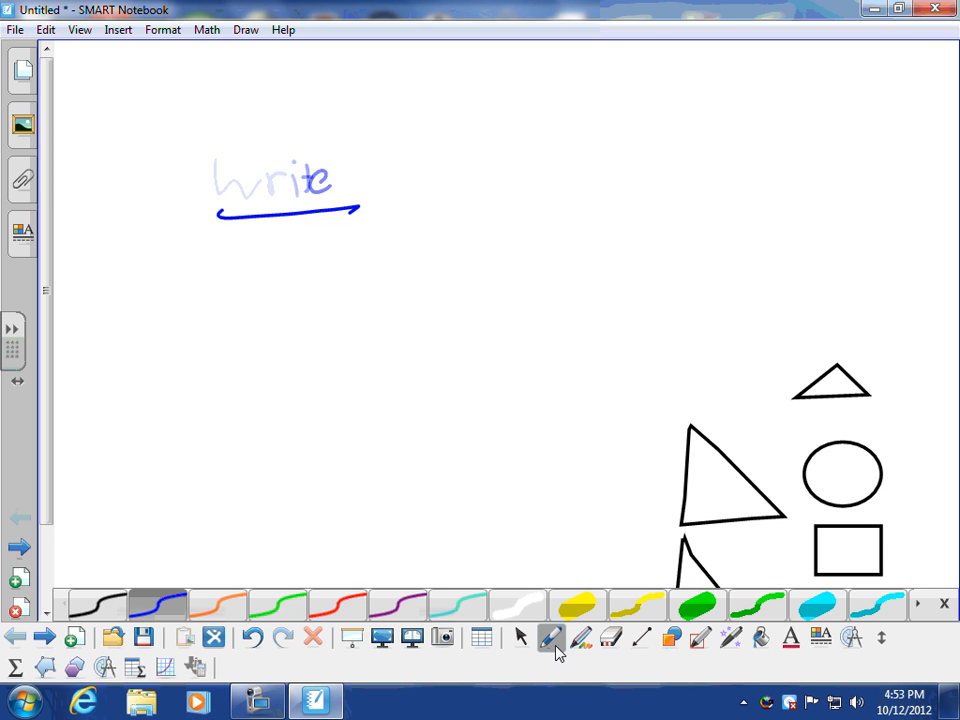
Spotlight the upper small triangle with the Magic Pen, shift the spotlight onto the rectangle, and close it
click(731, 638)
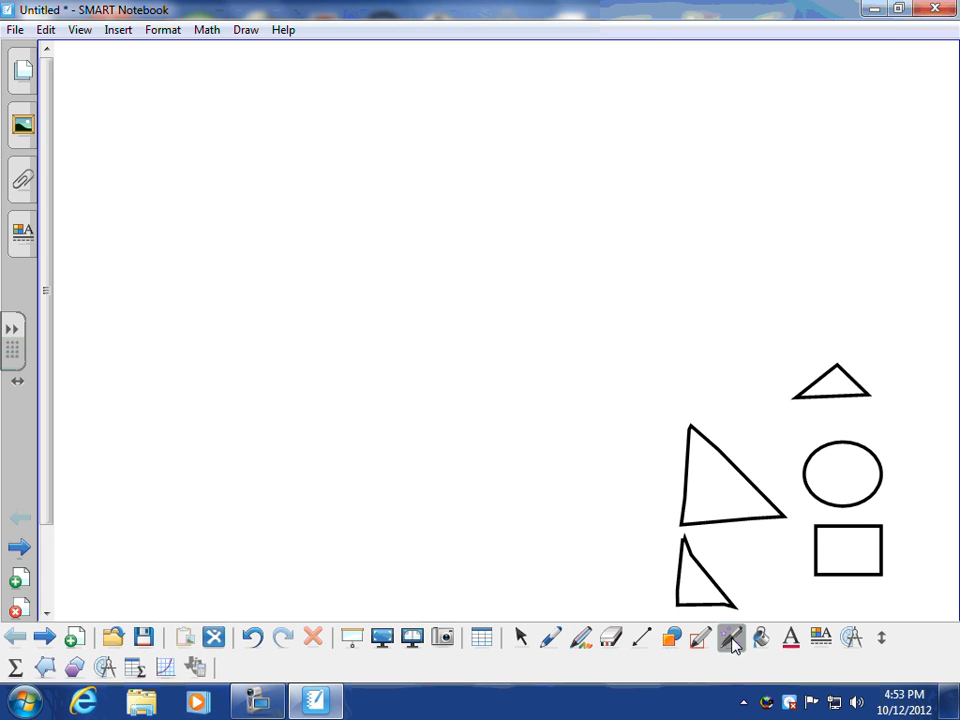
mouse_move(831, 345)
mouse_down()
mouse_move(810, 411)
mouse_move(810, 369)
mouse_up()
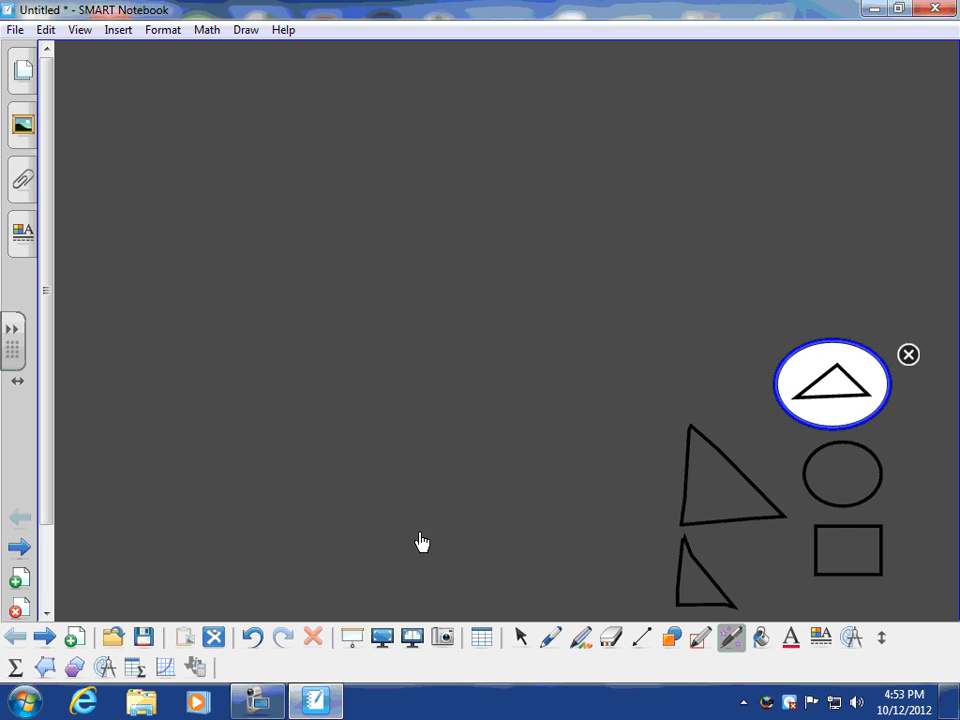
drag(528, 468, 541, 598)
drag(827, 543, 928, 568)
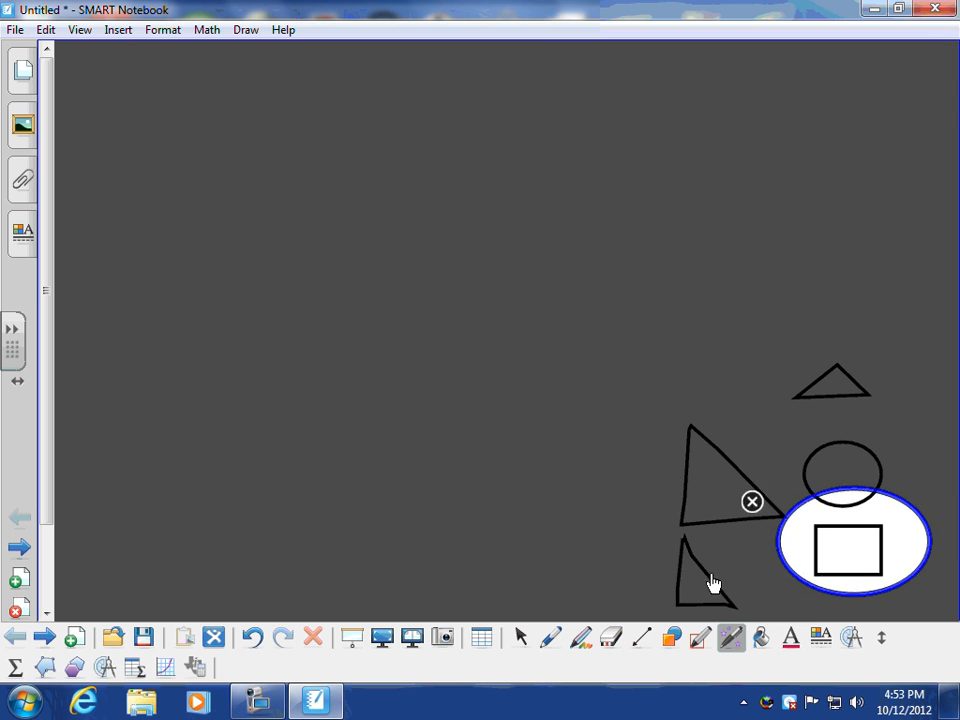
click(750, 513)
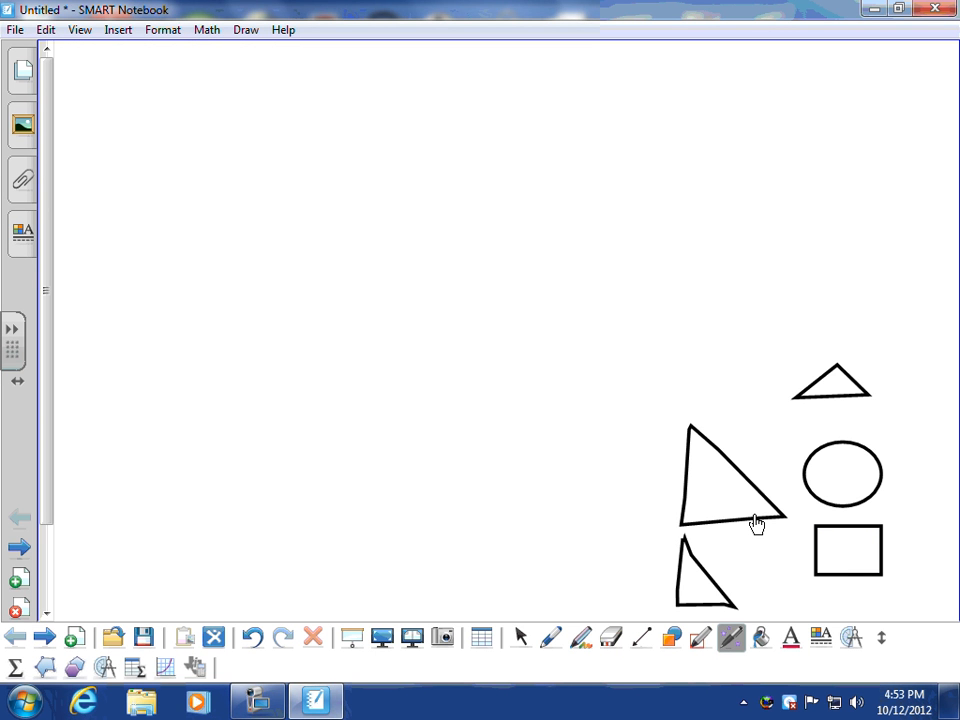
Move the large triangle away from the other shapes to the middle of the page
click(521, 637)
drag(690, 519, 457, 420)
click(459, 421)
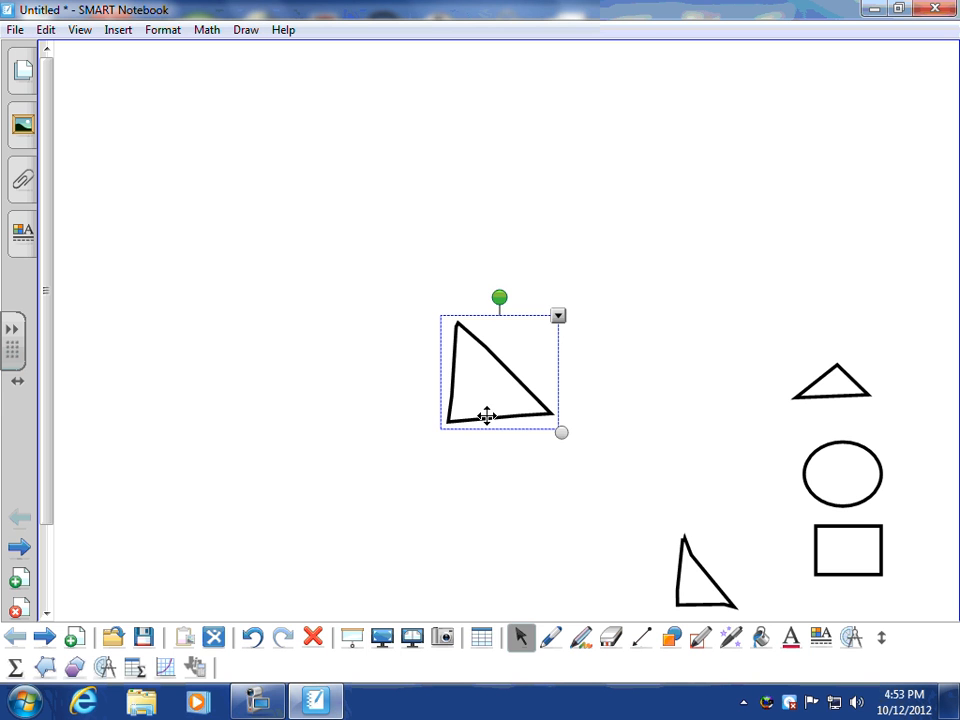
Magnify the large triangle by framing it with a Magic Pen rectangle, and close the magnifier
click(730, 640)
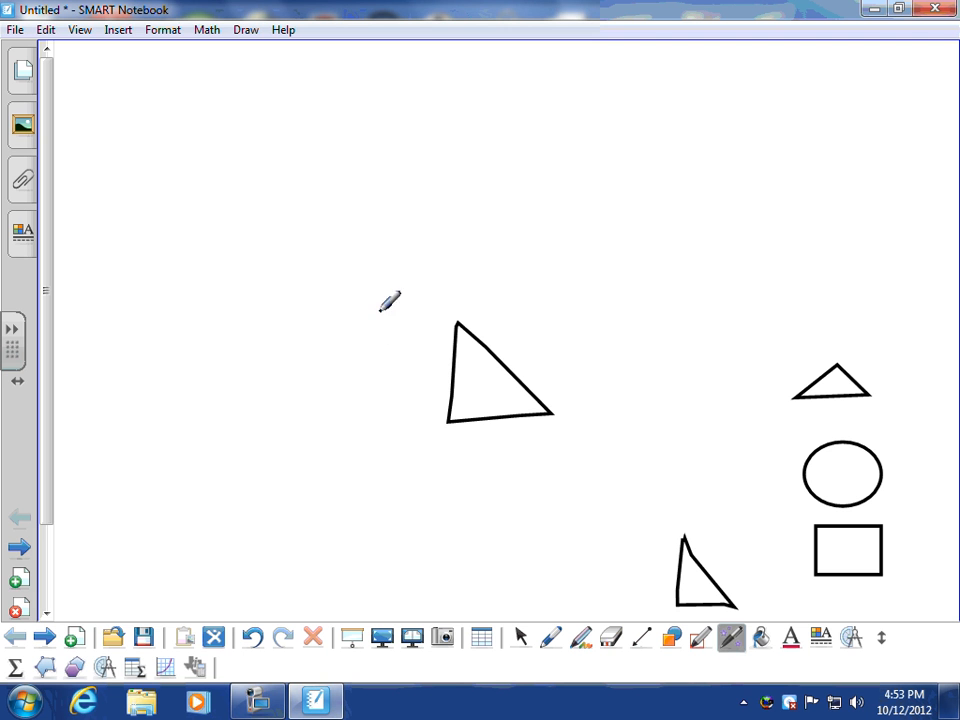
mouse_move(379, 311)
mouse_down()
mouse_move(386, 449)
mouse_move(592, 446)
mouse_move(572, 305)
mouse_move(407, 302)
mouse_move(385, 312)
mouse_up()
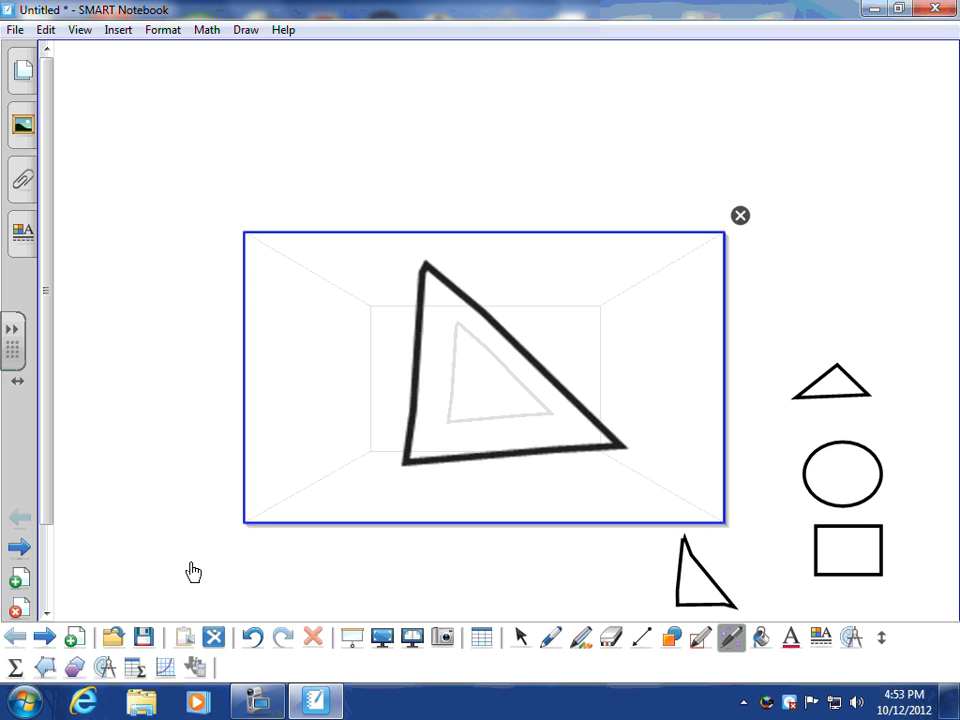
click(740, 216)
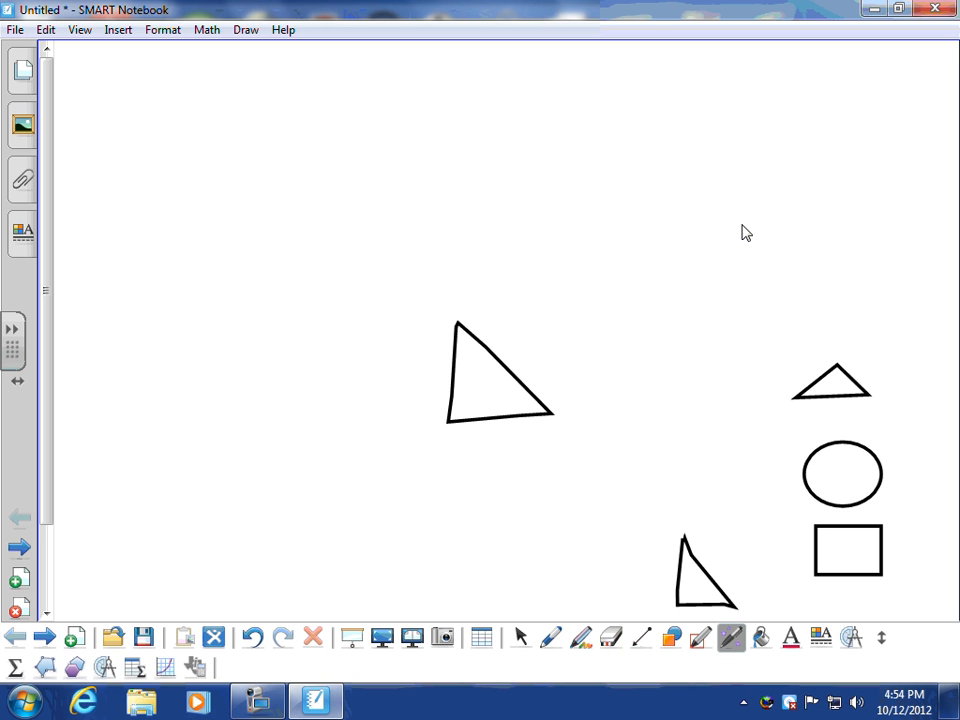
Select all the shapes on the page and delete them together
click(520, 637)
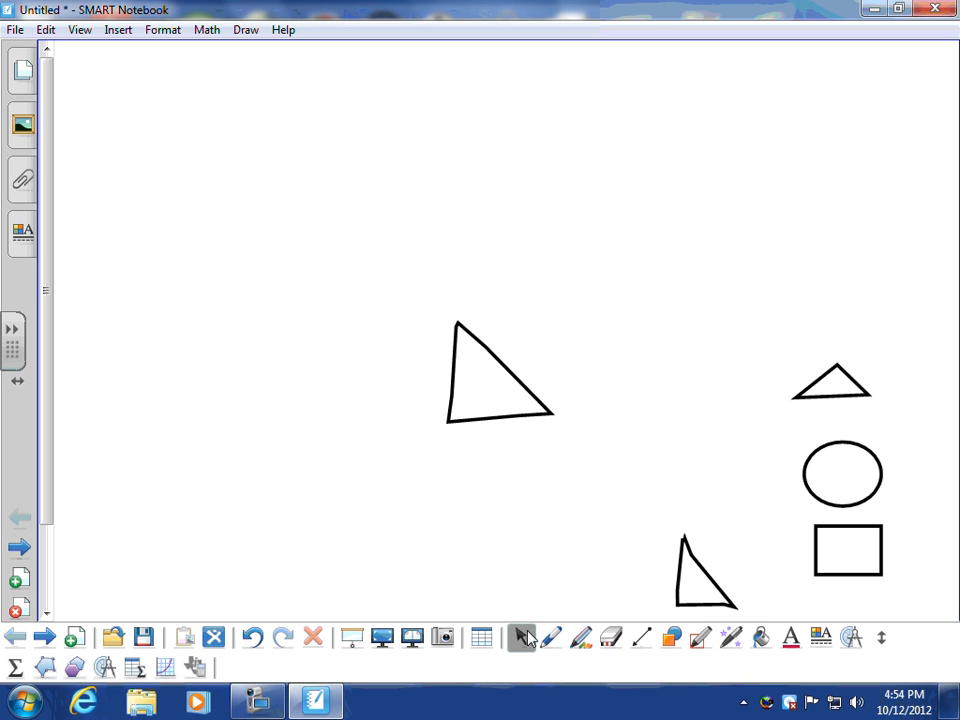
mouse_move(450, 230)
mouse_down()
mouse_move(724, 456)
mouse_move(958, 620)
mouse_up()
click(888, 435)
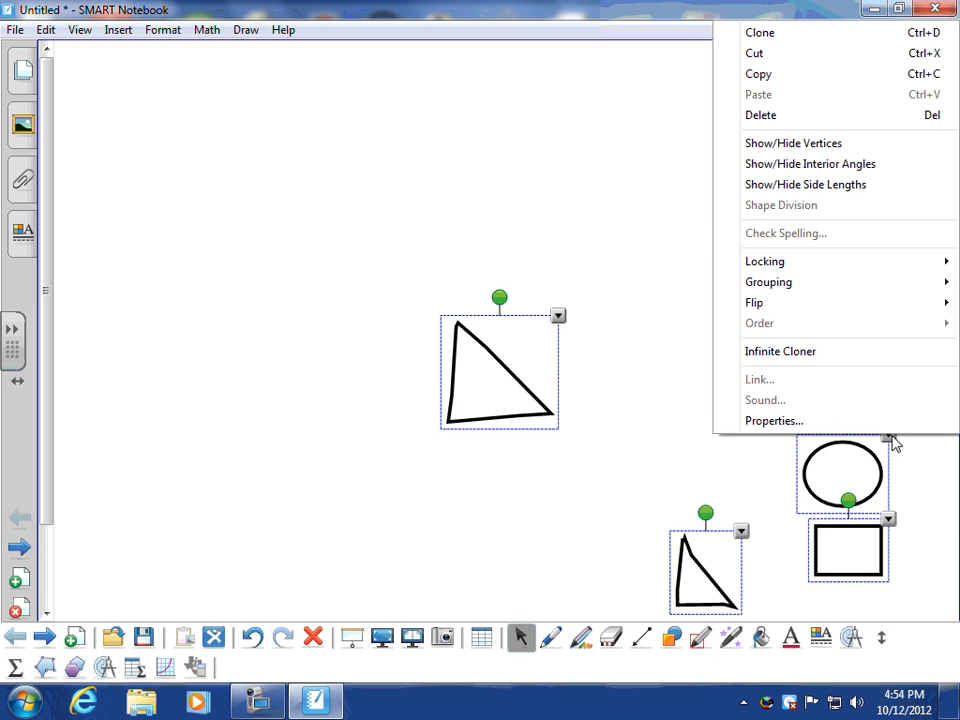
click(779, 117)
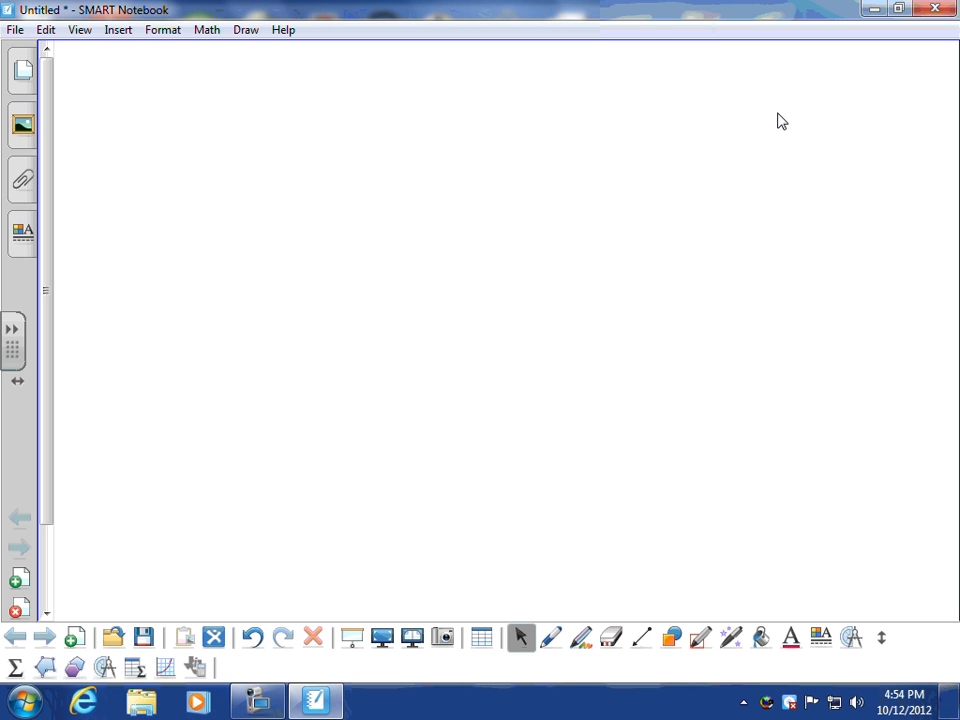
click(104, 667)
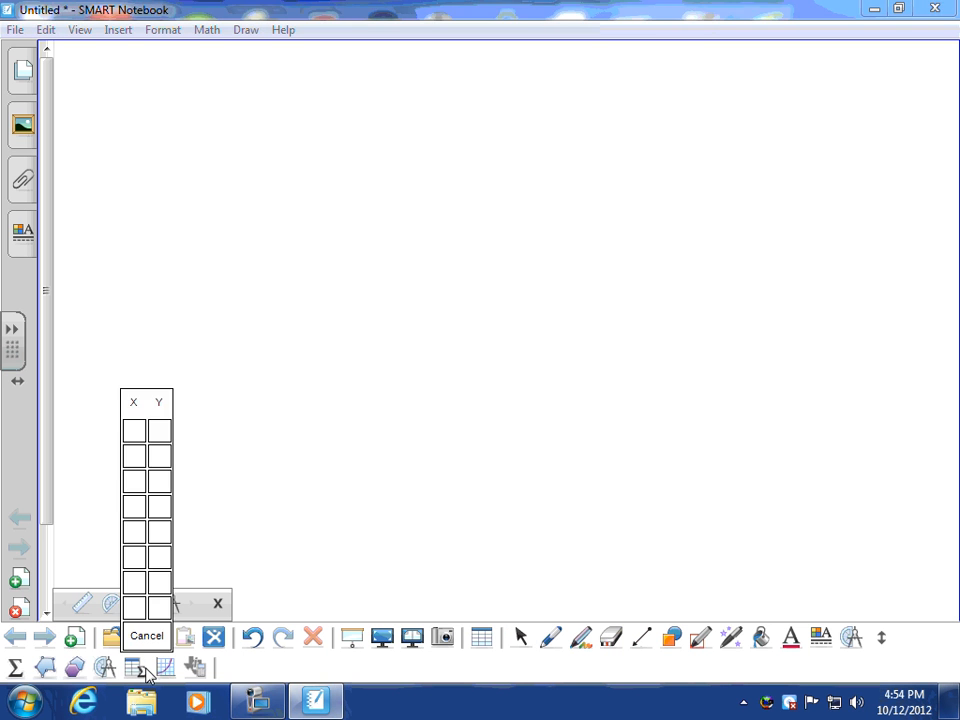
click(74, 667)
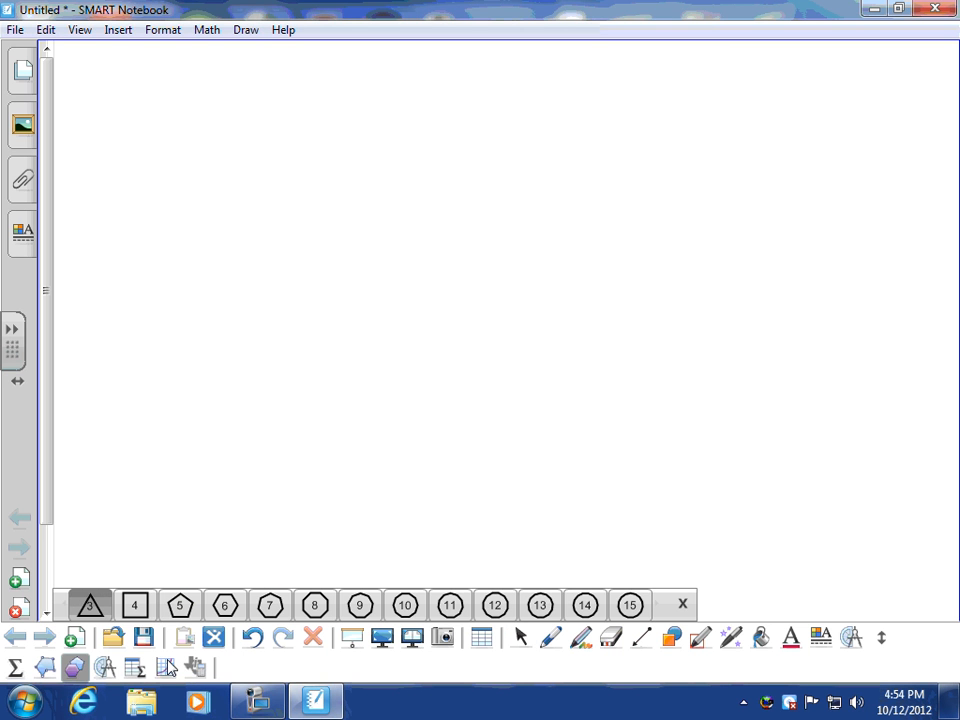
click(531, 629)
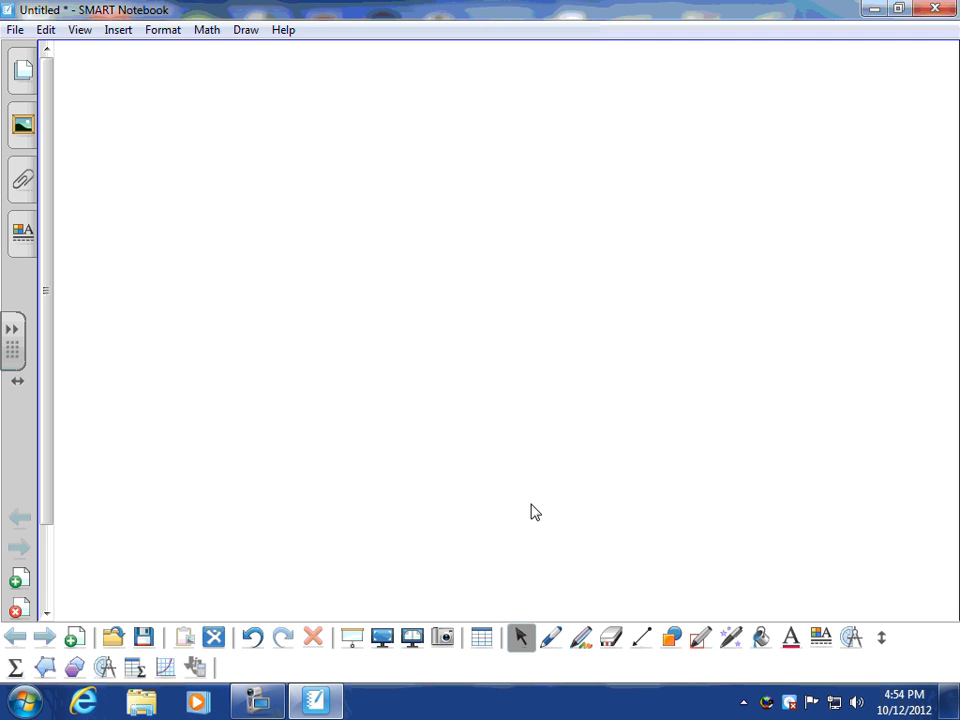
Draw a red arrow from the middle of the page diagonally down to the math tools near its lower left
click(642, 637)
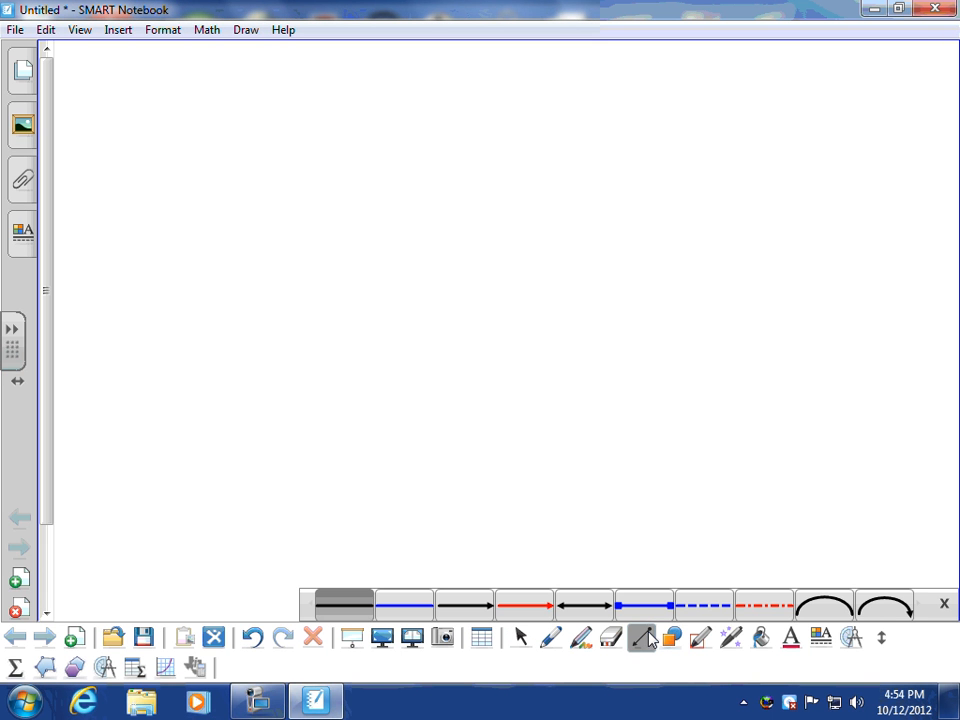
click(525, 608)
drag(371, 405, 165, 604)
click(521, 637)
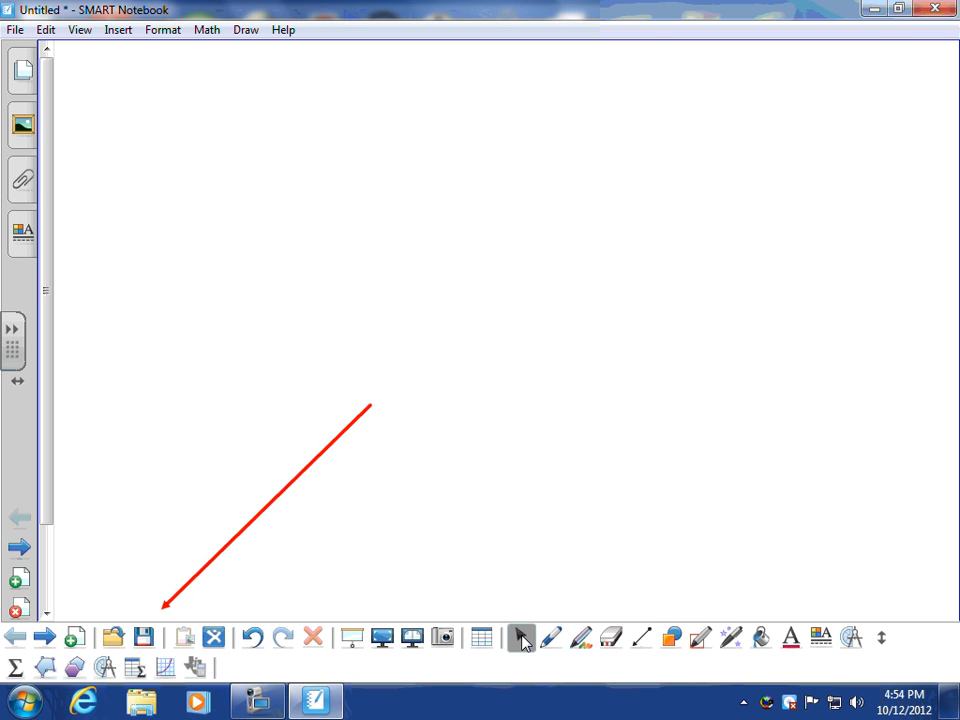
Insert an equation containing the π symbol near the page's upper left
click(15, 667)
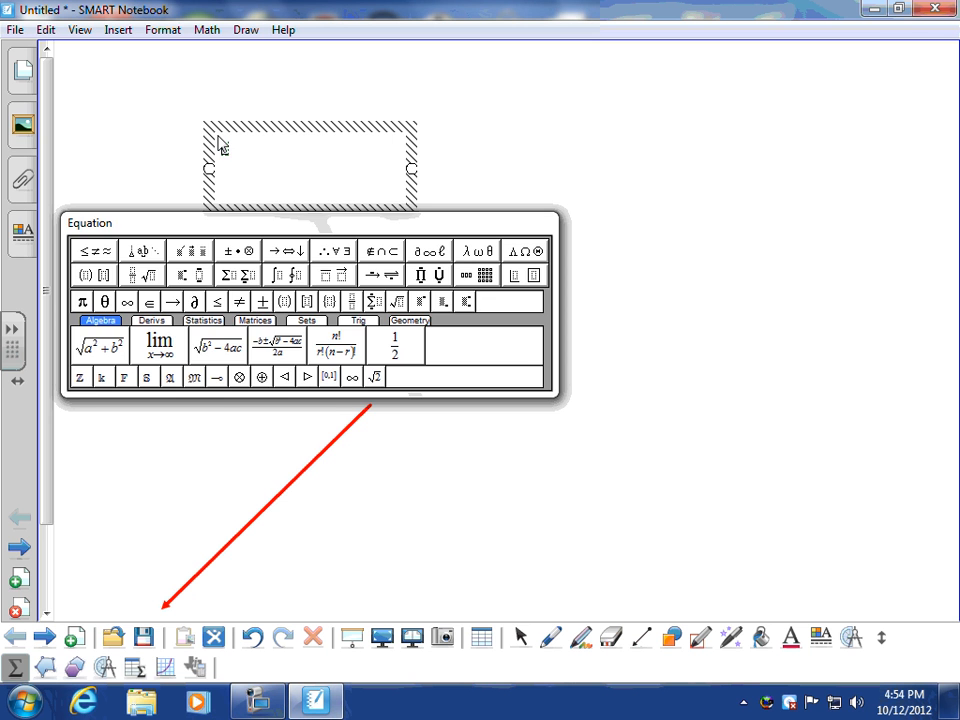
drag(166, 225, 233, 248)
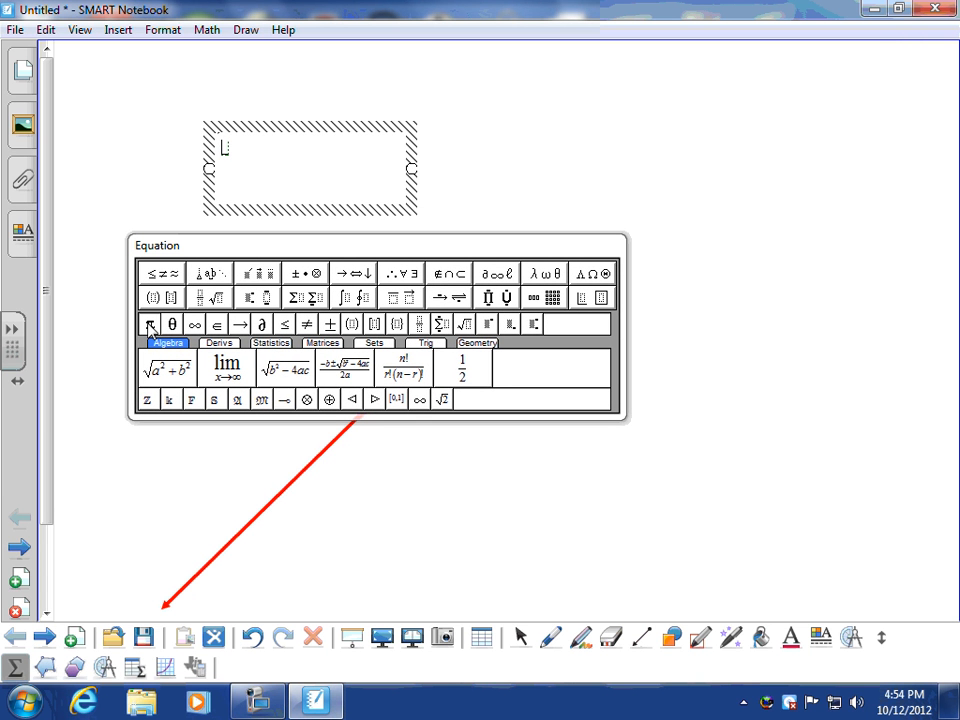
click(148, 325)
click(551, 637)
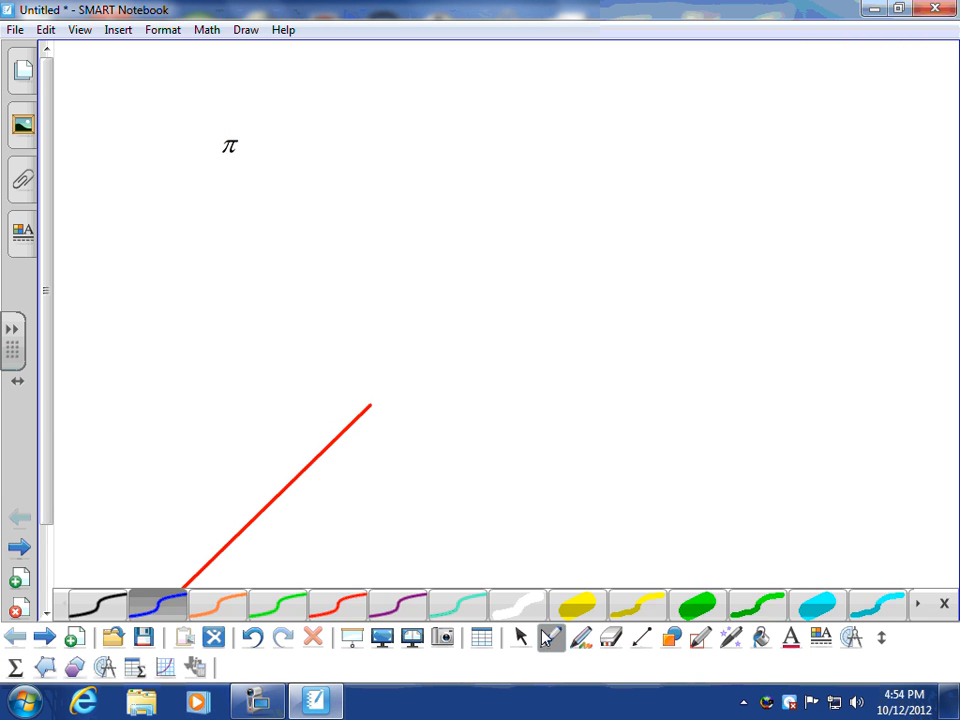
Enlarge the π symbol several times over and move it into the page's upper-left corner
click(520, 637)
click(230, 145)
drag(252, 167, 452, 375)
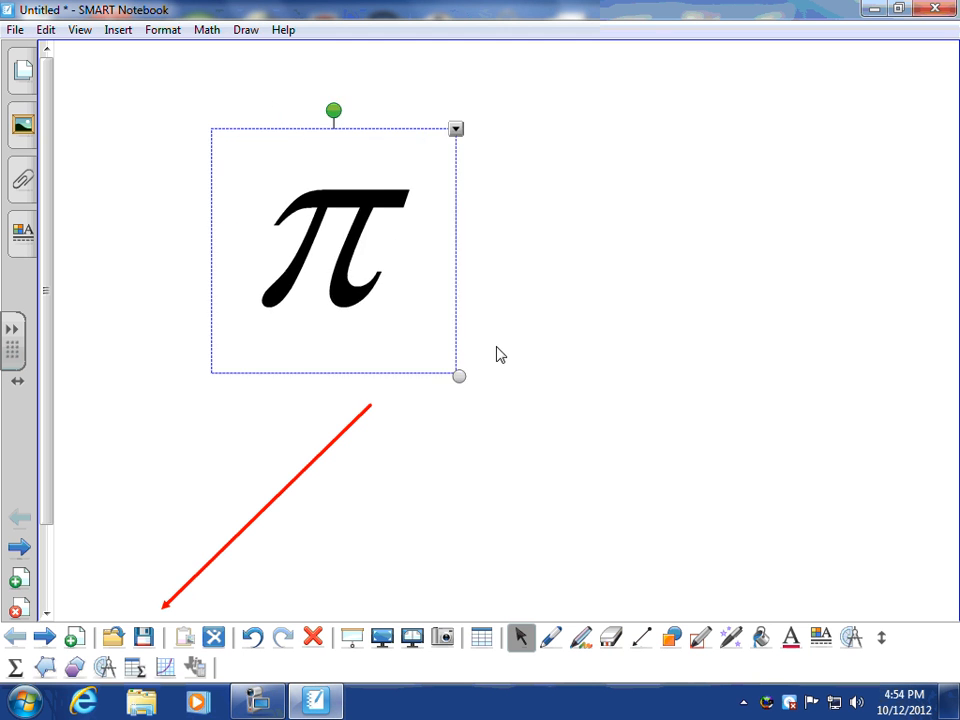
drag(290, 281, 197, 223)
click(219, 371)
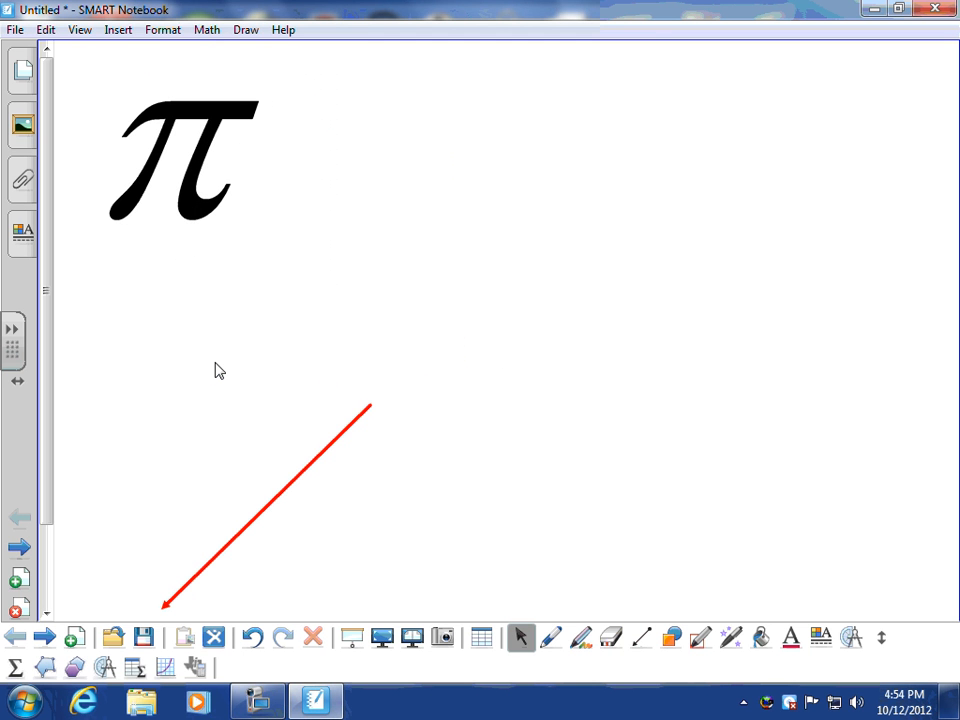
Insert a 1/2 fraction equation below the π symbol using the ready-made Algebra expression
click(26, 664)
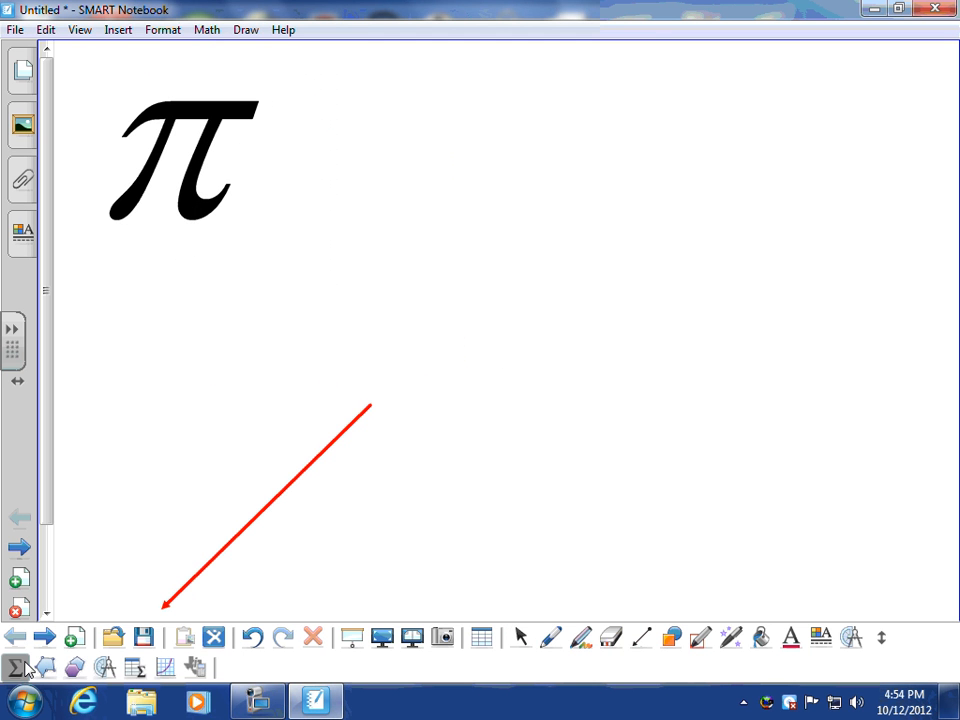
click(224, 453)
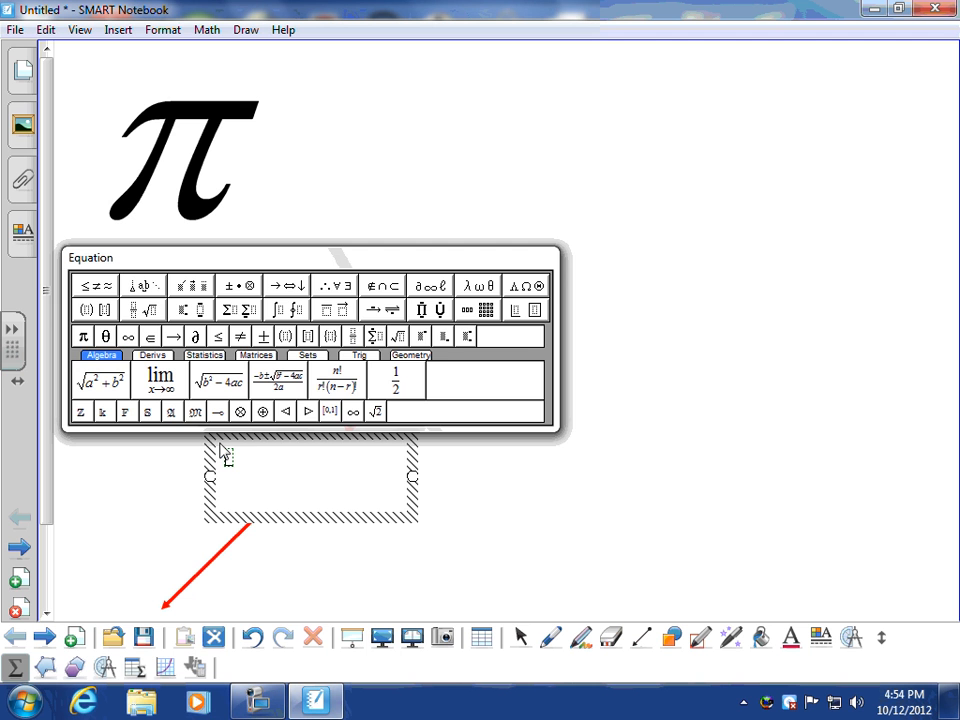
click(397, 380)
click(223, 562)
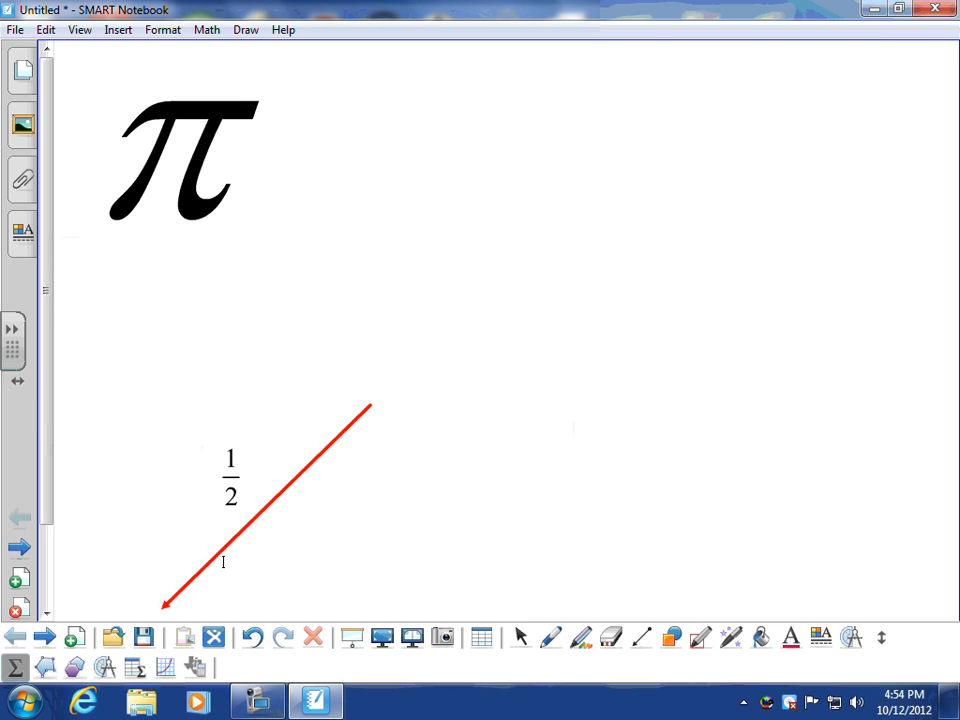
Move the 1/2 fraction away from the arrow, enlarge it, and place it in the page's upper right
click(521, 637)
drag(240, 491, 404, 214)
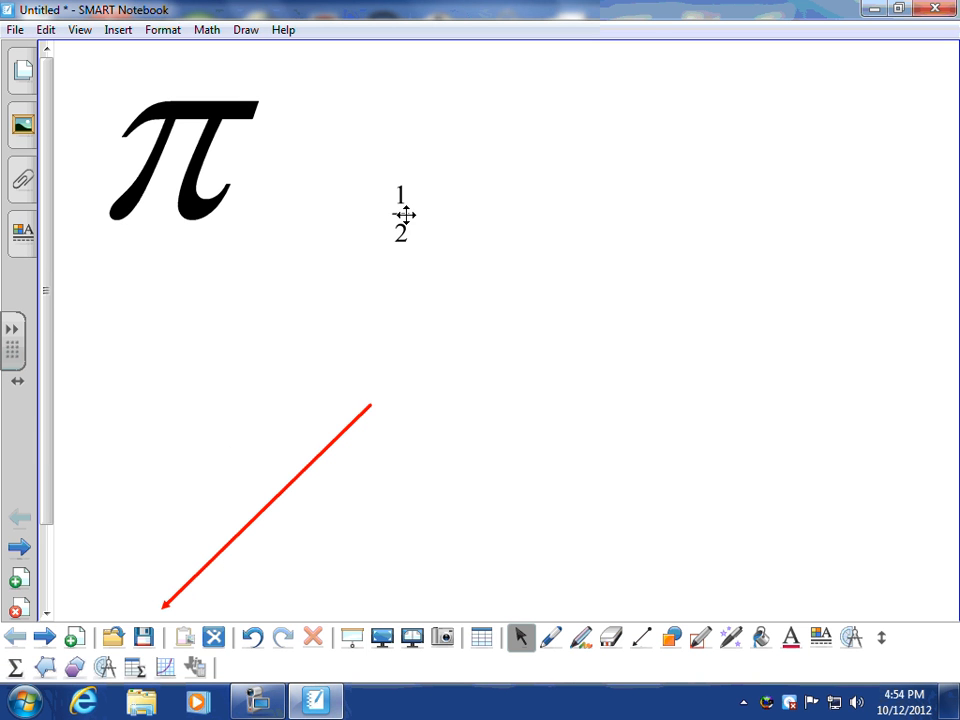
click(404, 214)
drag(429, 261, 596, 411)
click(404, 230)
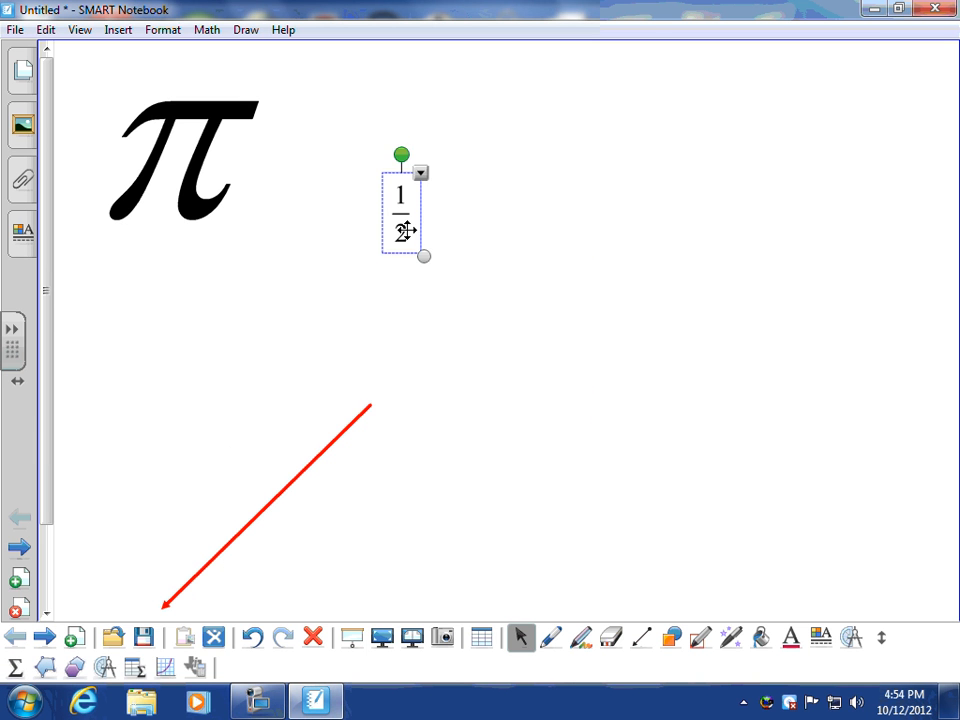
drag(424, 256, 525, 441)
drag(478, 364, 643, 246)
click(585, 459)
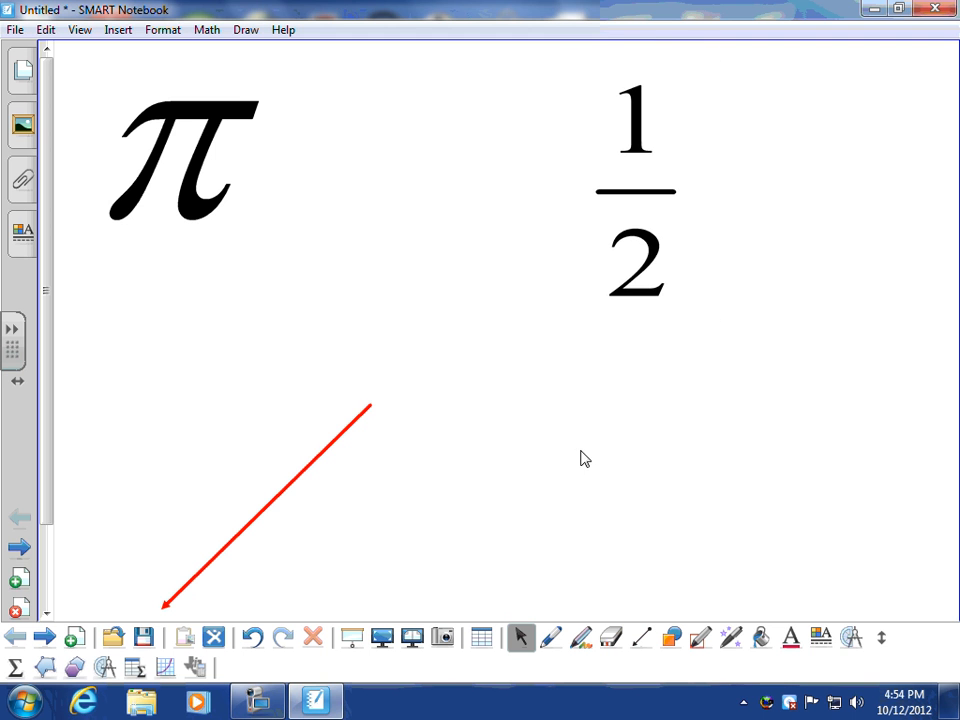
Open the SMART on-screen keyboard and move it clear of the fraction
click(767, 702)
click(789, 490)
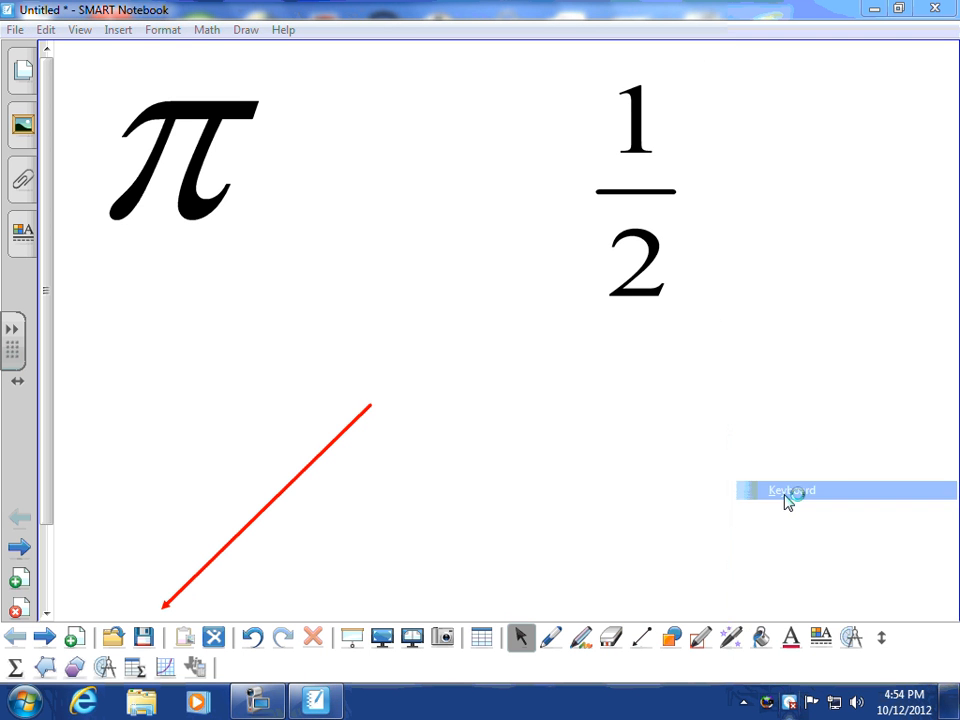
drag(339, 244, 274, 212)
Open the 1/2 fraction for editing and change its denominator to 4 with the on-screen keyboard
click(645, 262)
double_click(645, 262)
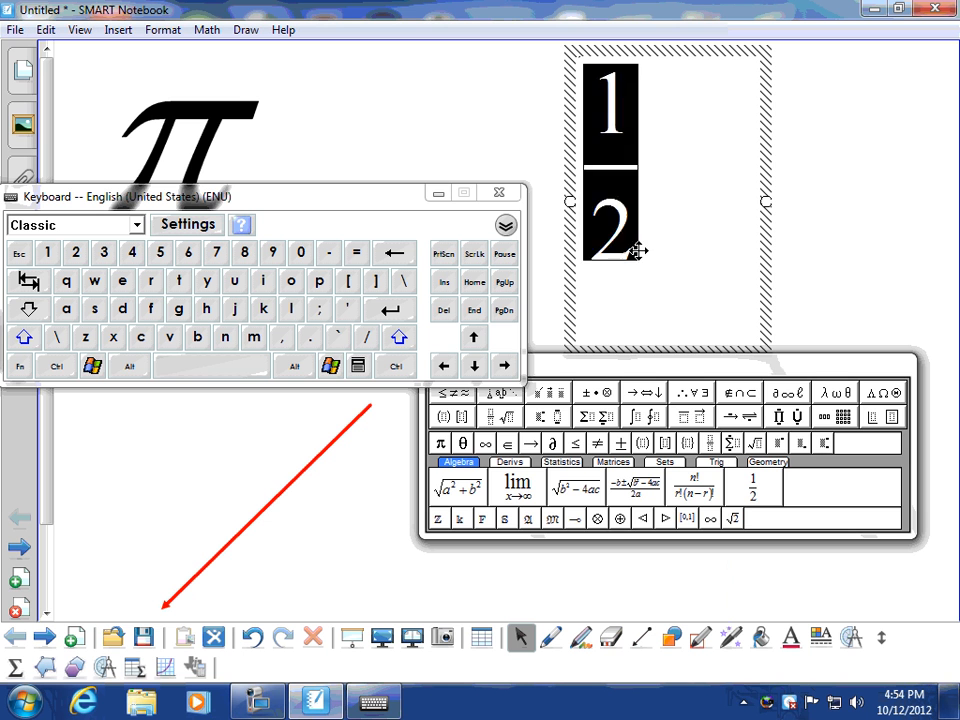
double_click(637, 254)
click(629, 246)
click(620, 264)
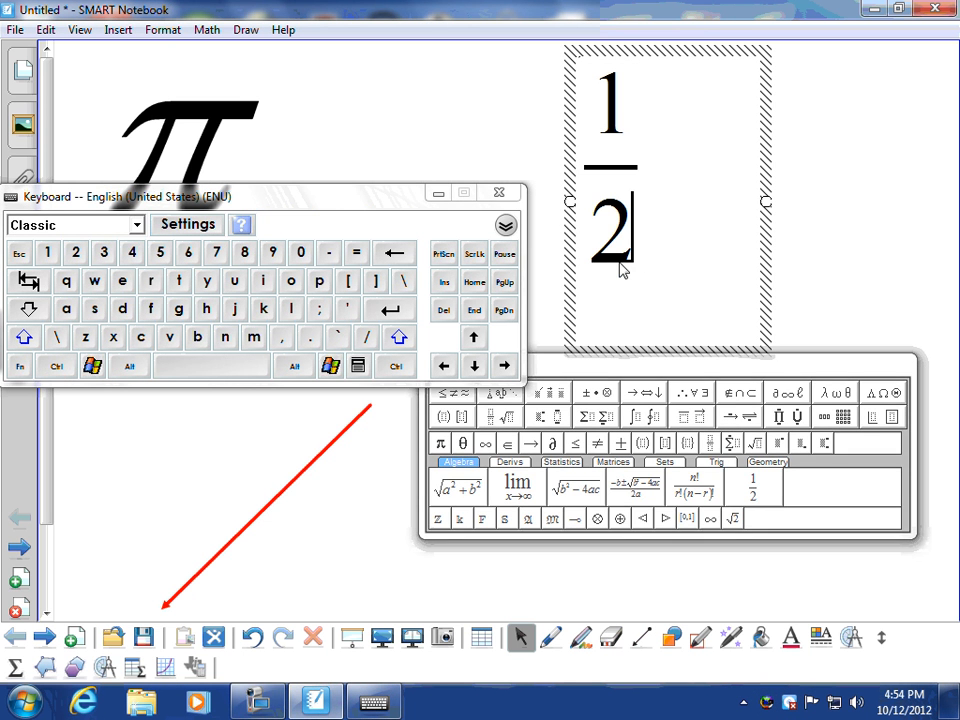
click(394, 252)
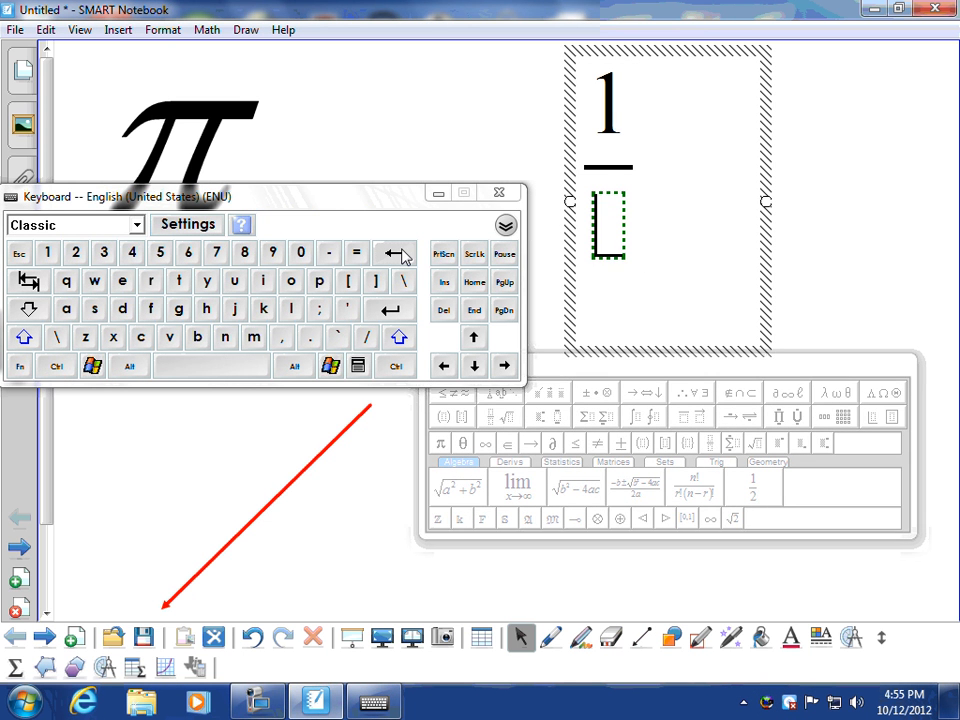
click(134, 254)
Try to delete the fraction's numerator with the on-screen keyboard
click(628, 118)
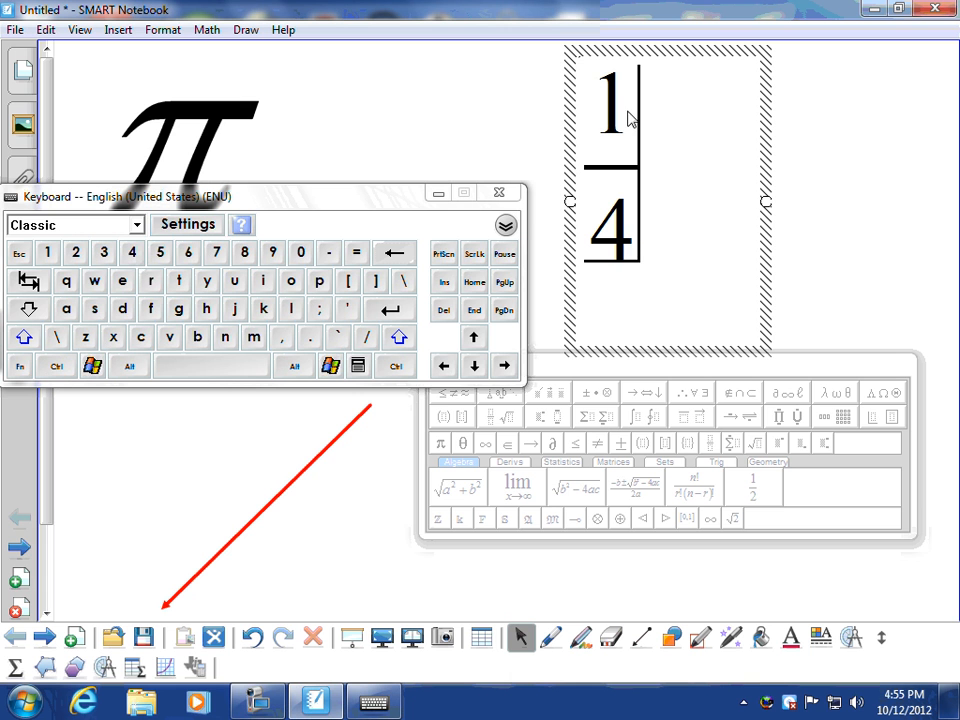
double_click(614, 128)
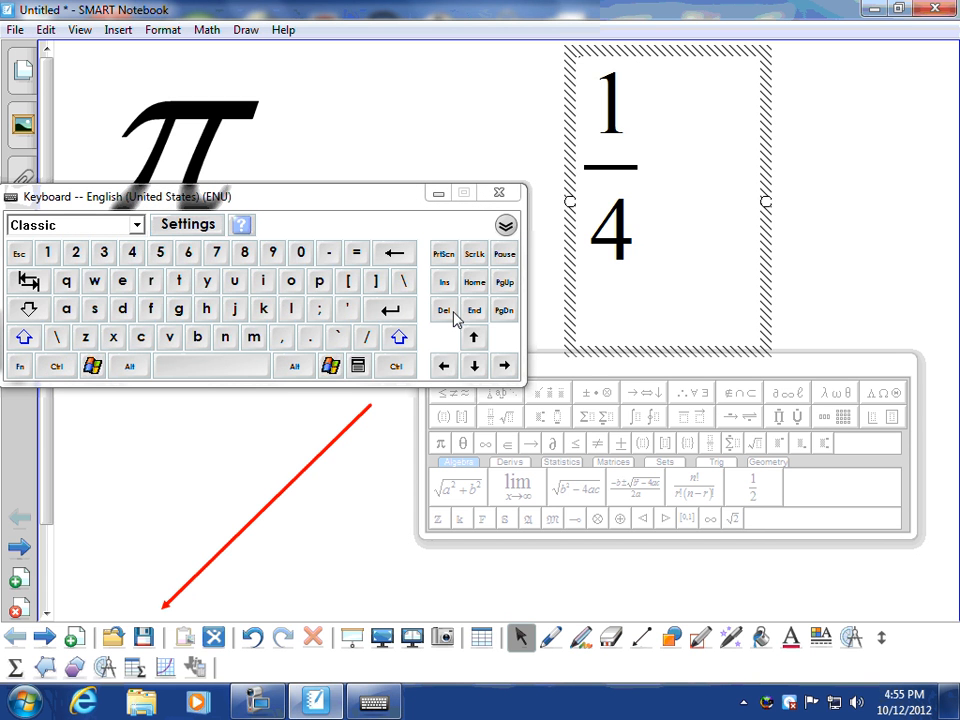
click(402, 259)
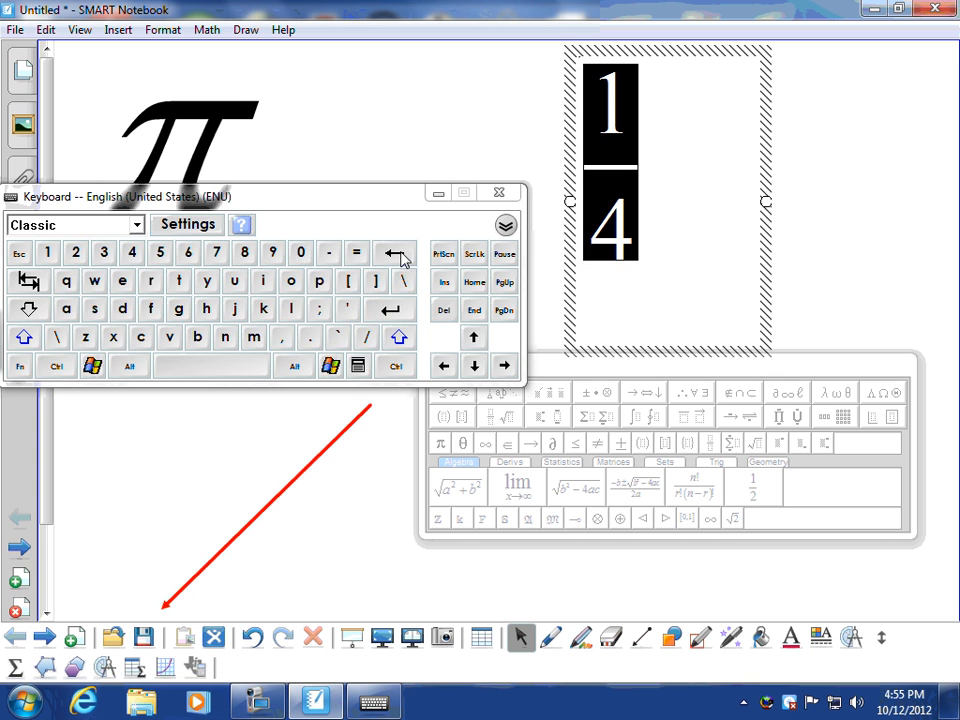
click(626, 134)
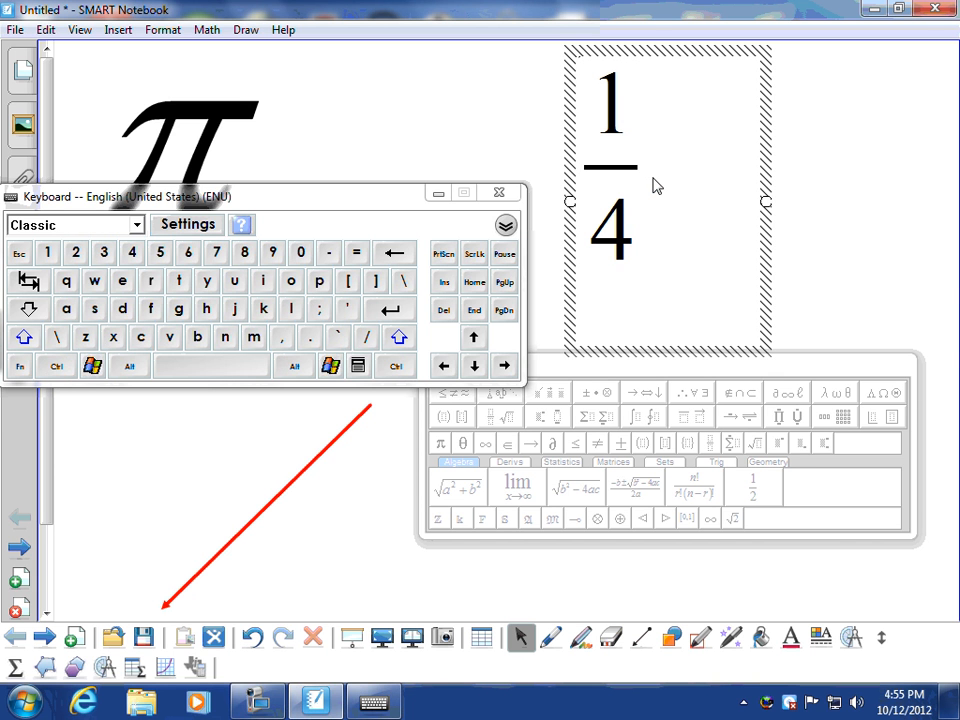
Close the on-screen keyboard and the equation editor, and enlarge the 1/4 fraction and place it beside the π symbol
click(498, 192)
click(678, 581)
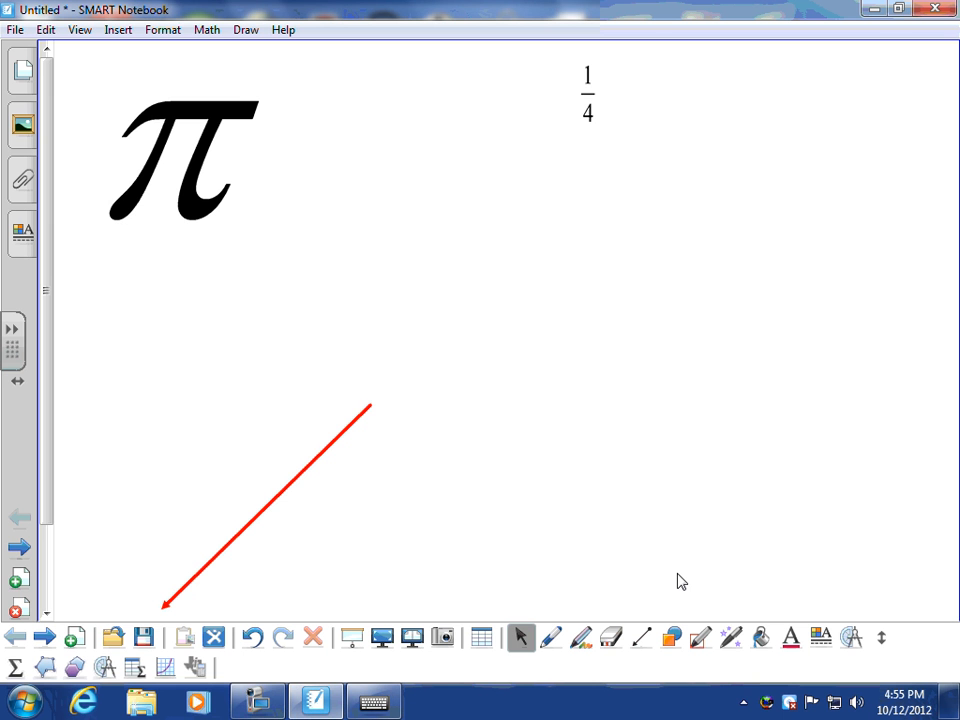
drag(527, 276, 700, 545)
click(512, 330)
drag(558, 449, 480, 259)
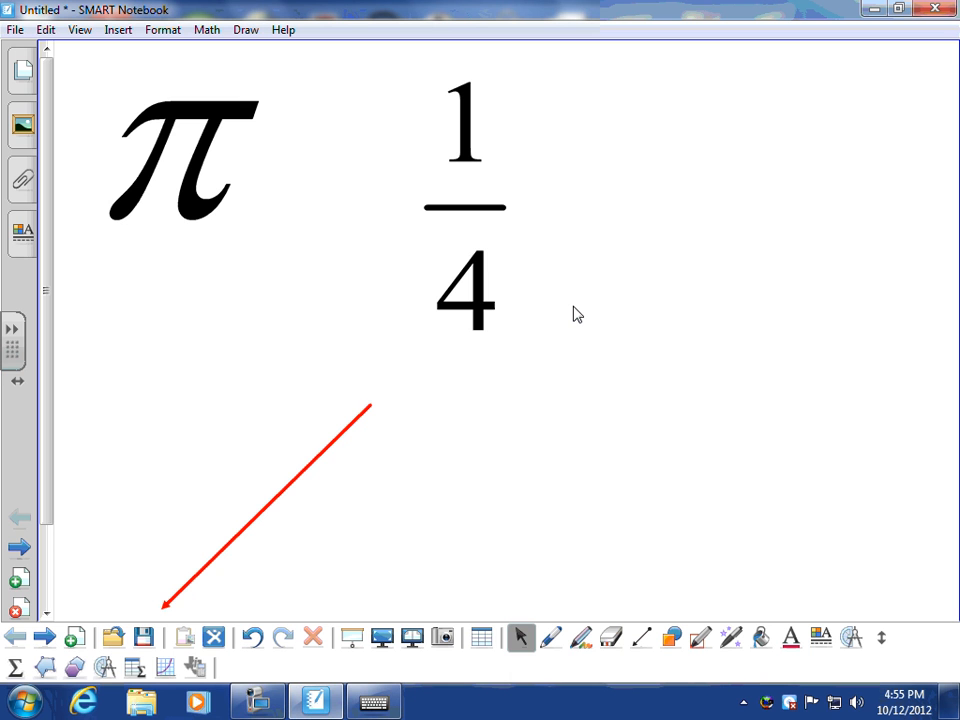
Draw a large yellow triangle with a red outline on the next page using the irregular polygon tool
click(46, 668)
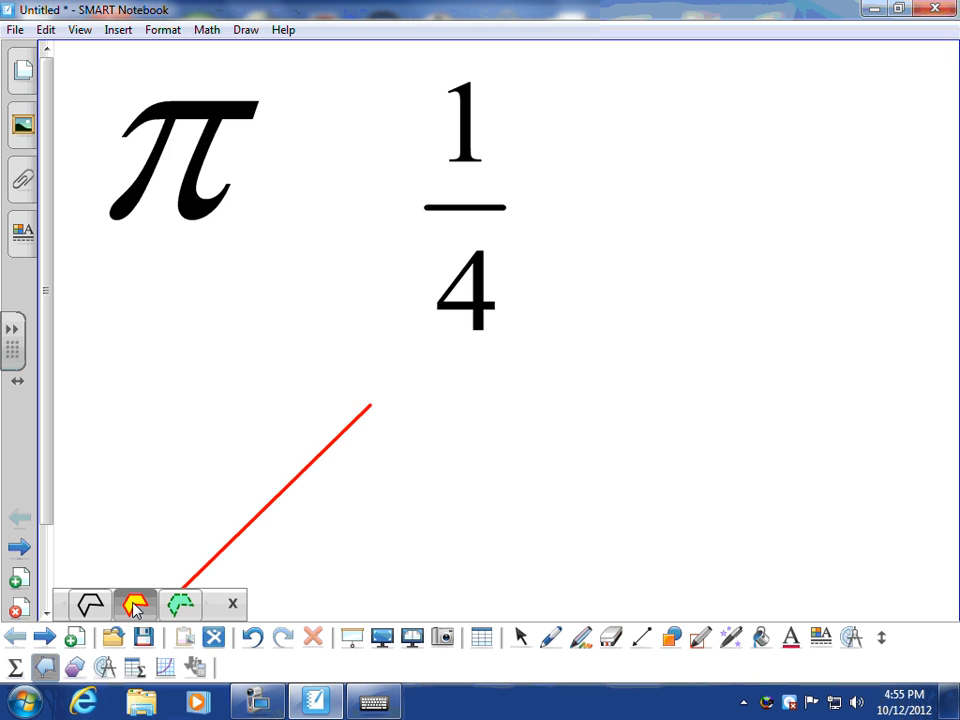
click(45, 639)
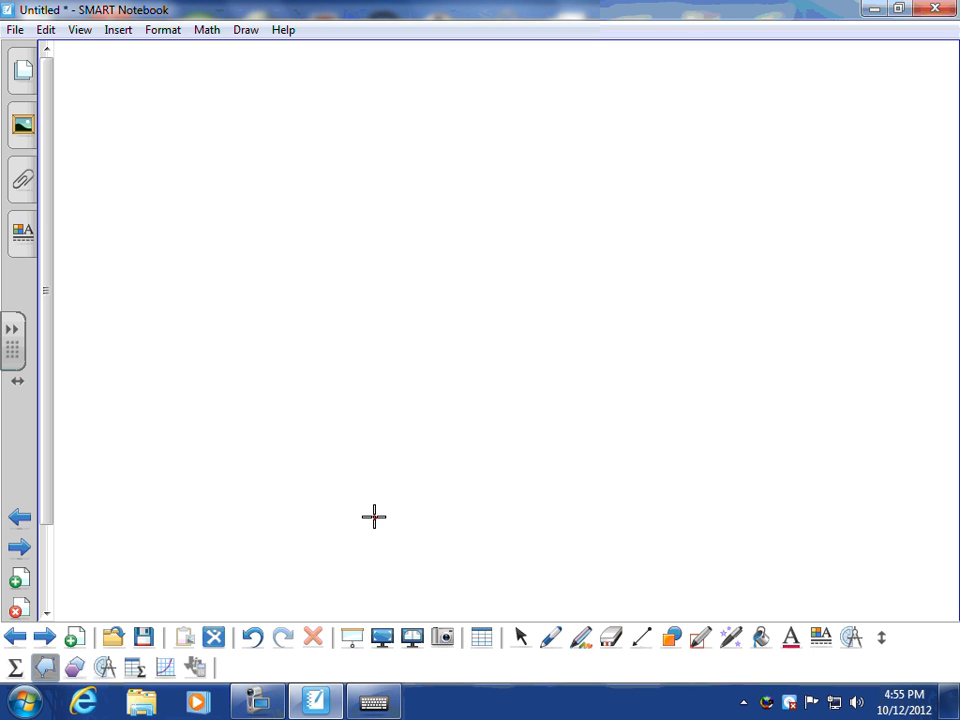
drag(374, 517, 669, 535)
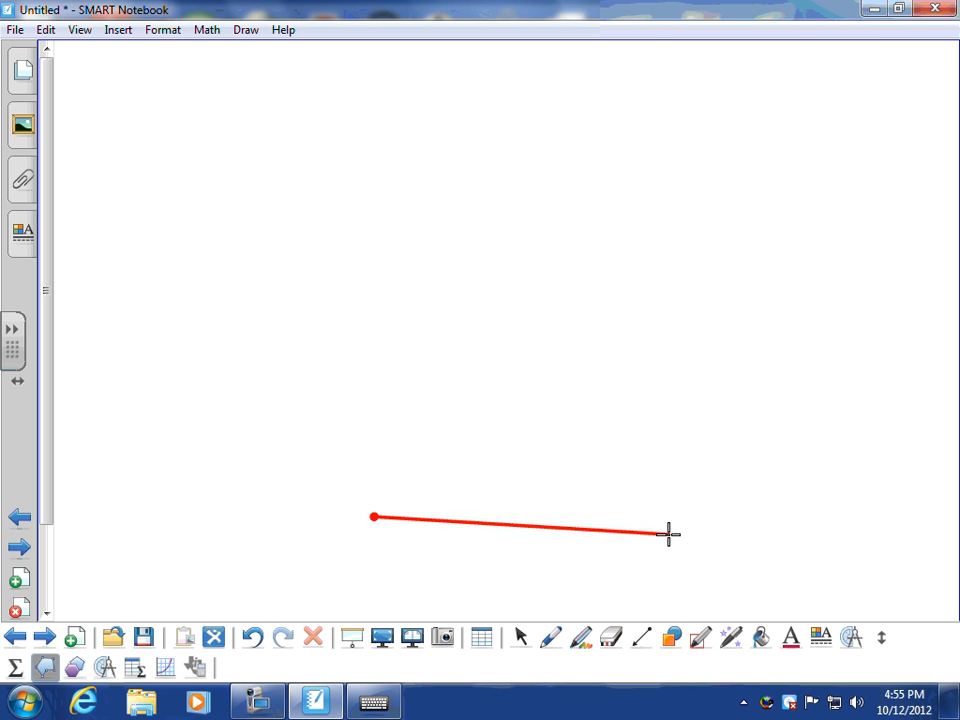
click(398, 188)
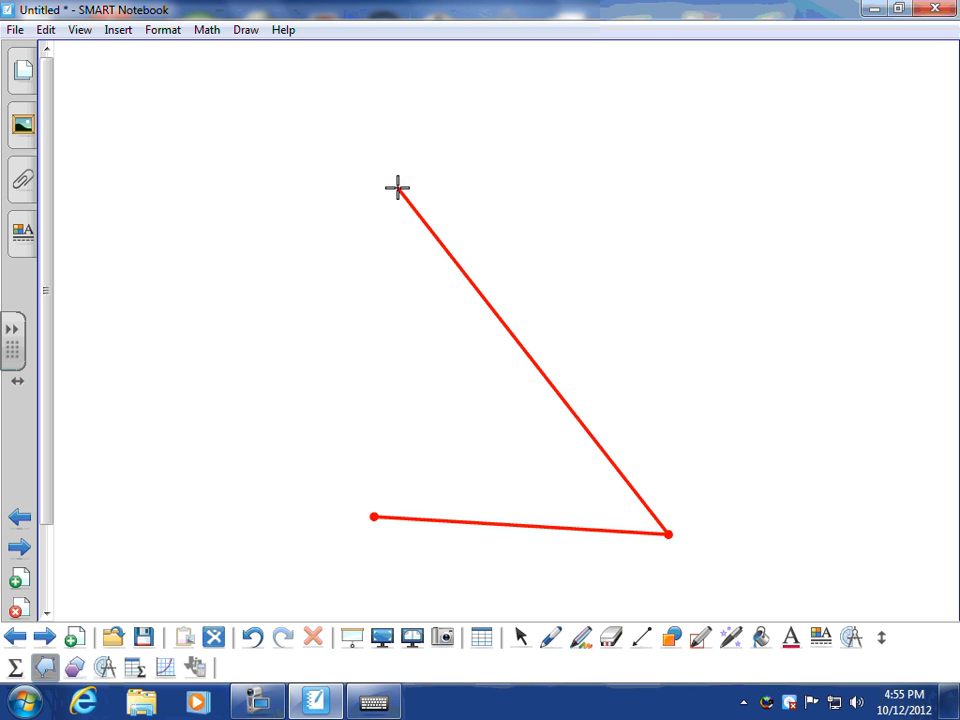
click(375, 516)
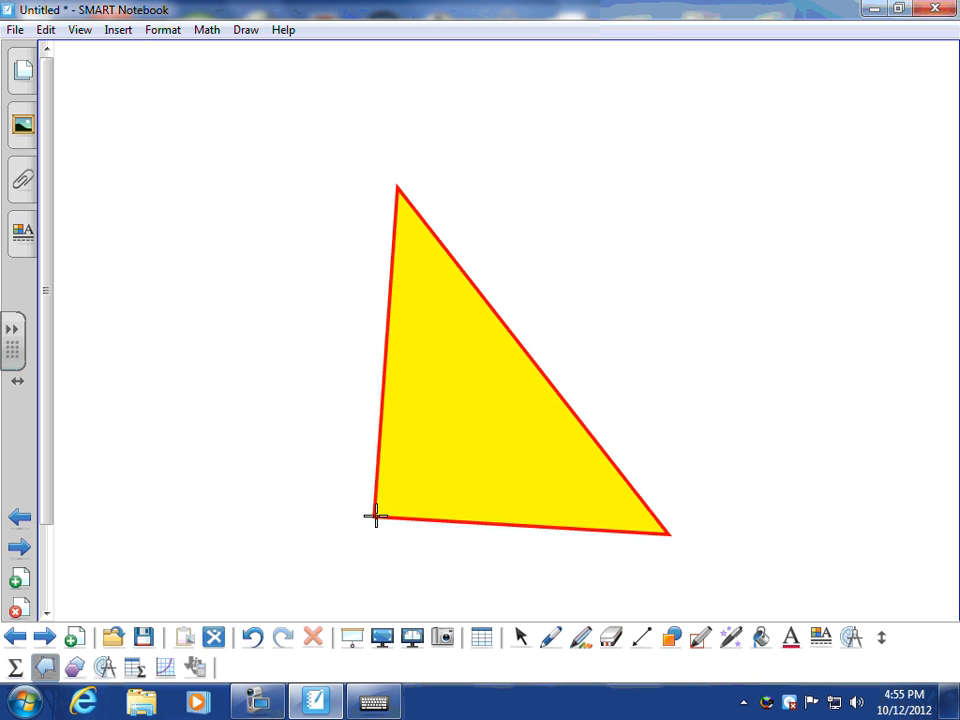
click(525, 639)
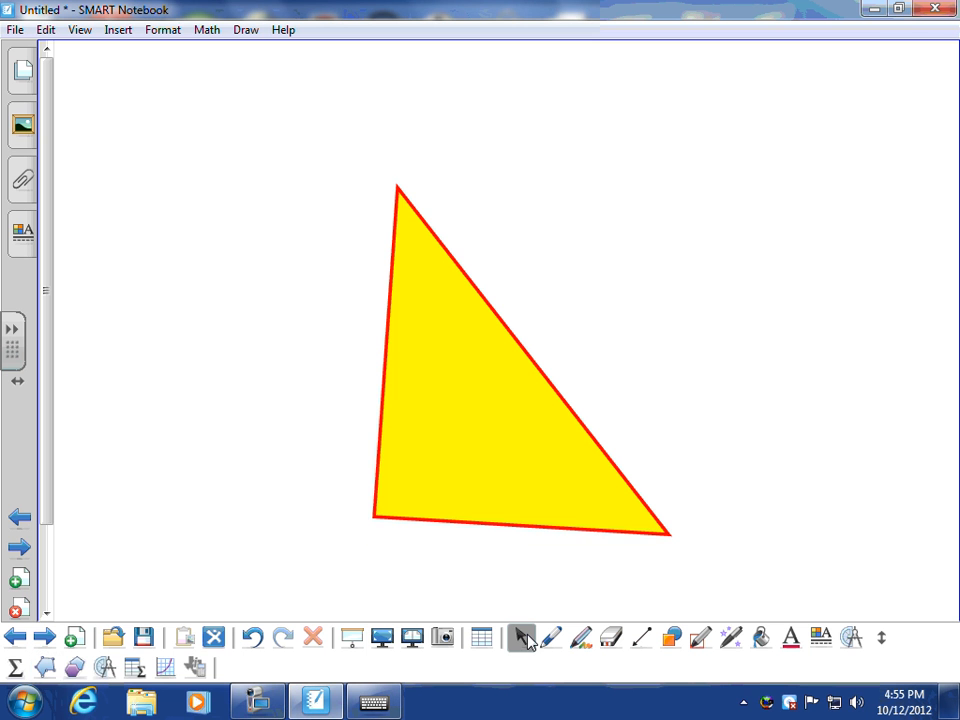
Rotate the yellow triangle slightly counterclockwise so that its left side stands vertical
click(551, 468)
drag(521, 162, 508, 160)
click(771, 332)
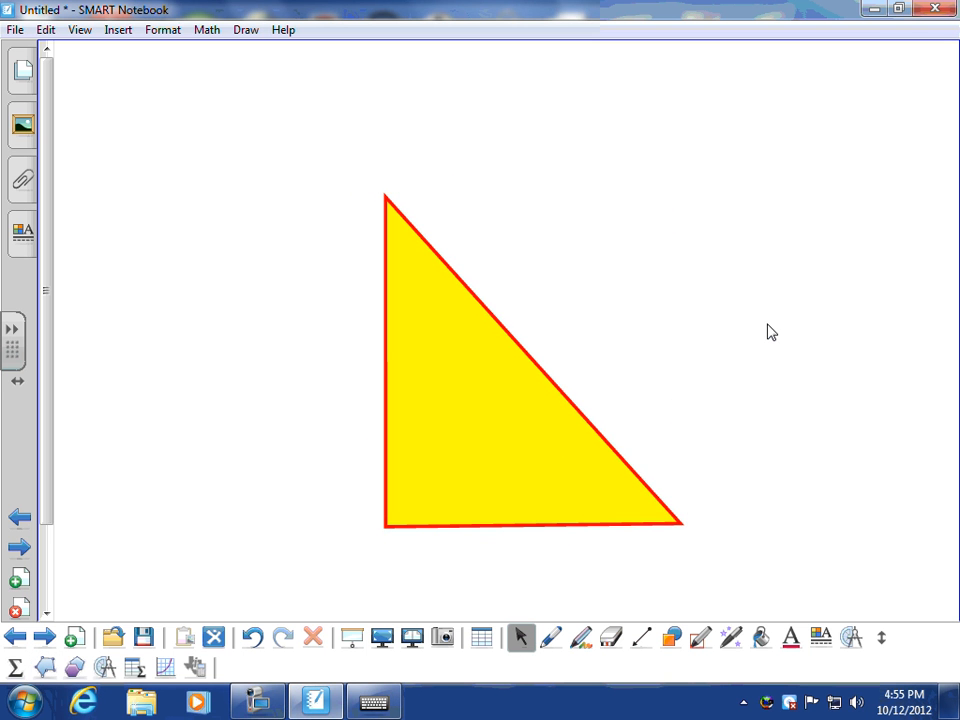
Reduce the right triangle's size and reposition it near the middle of the page
drag(564, 471, 506, 427)
drag(636, 490, 537, 417)
drag(466, 350, 536, 377)
click(675, 390)
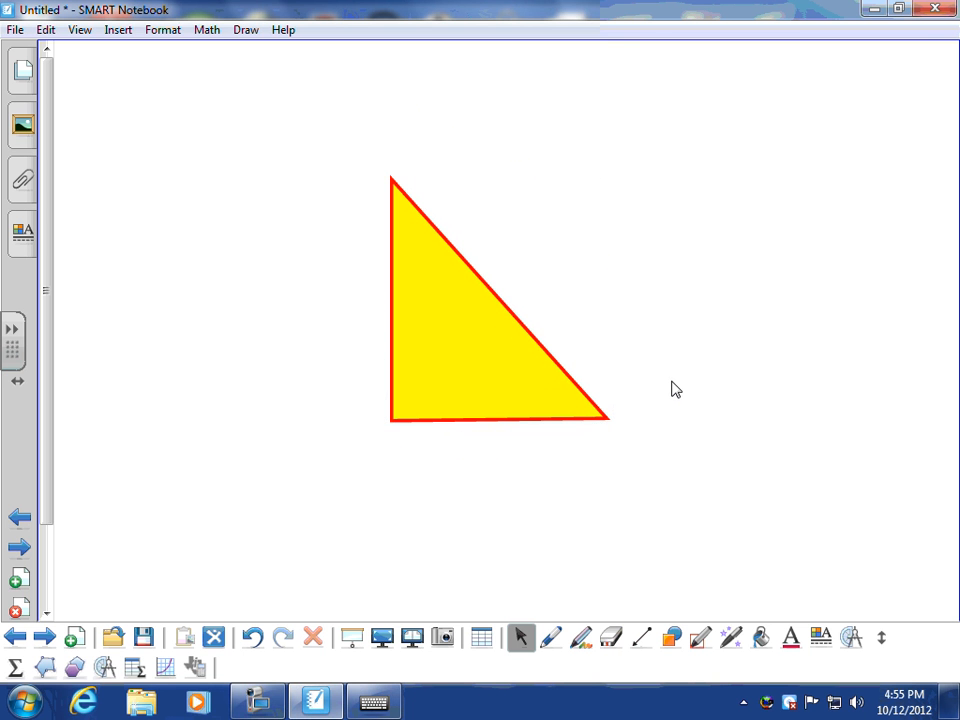
Show the vertices of the yellow triangle and deselect it
click(485, 386)
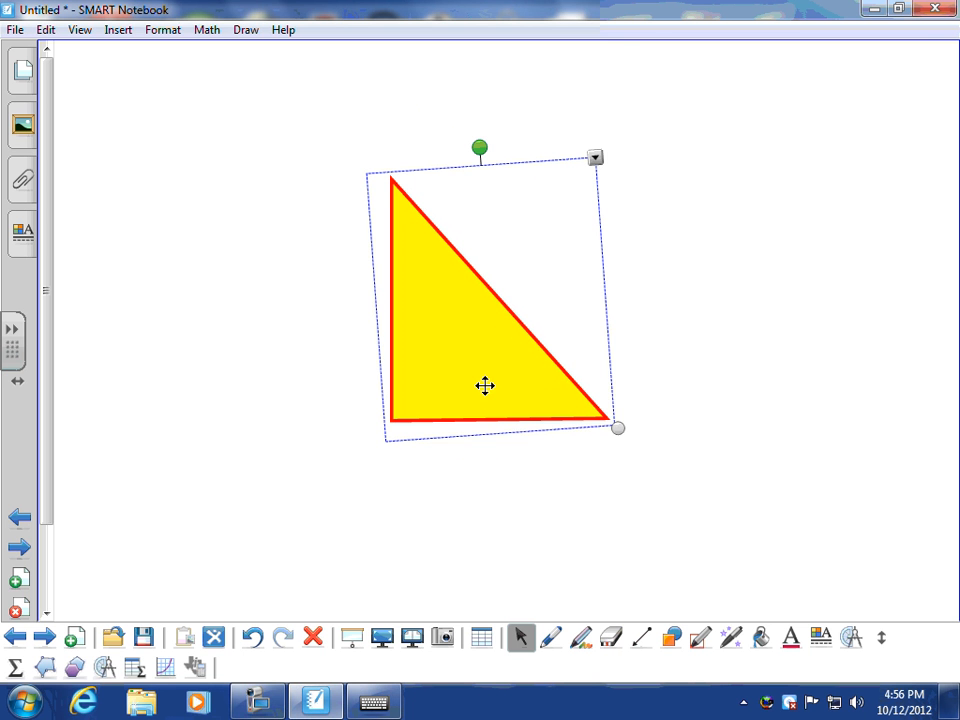
right_click(453, 382)
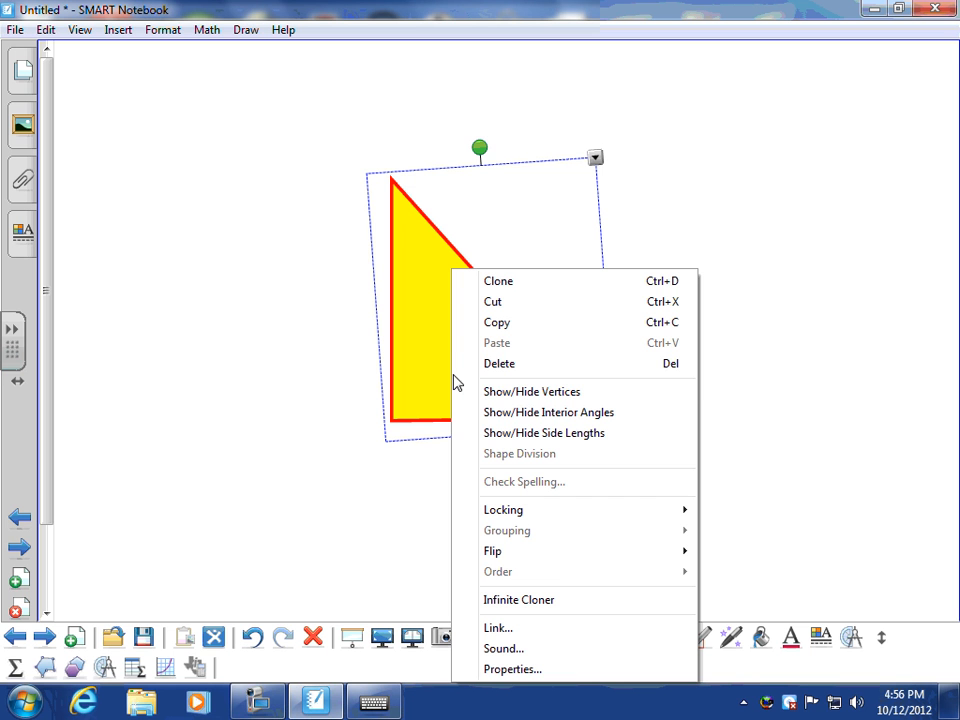
click(576, 395)
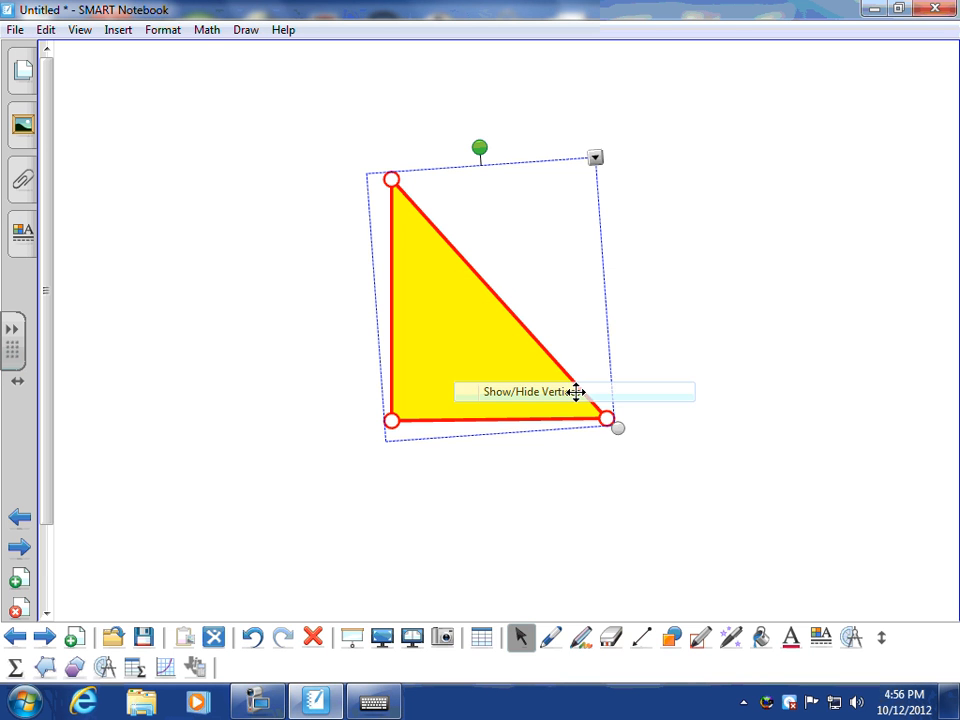
click(418, 545)
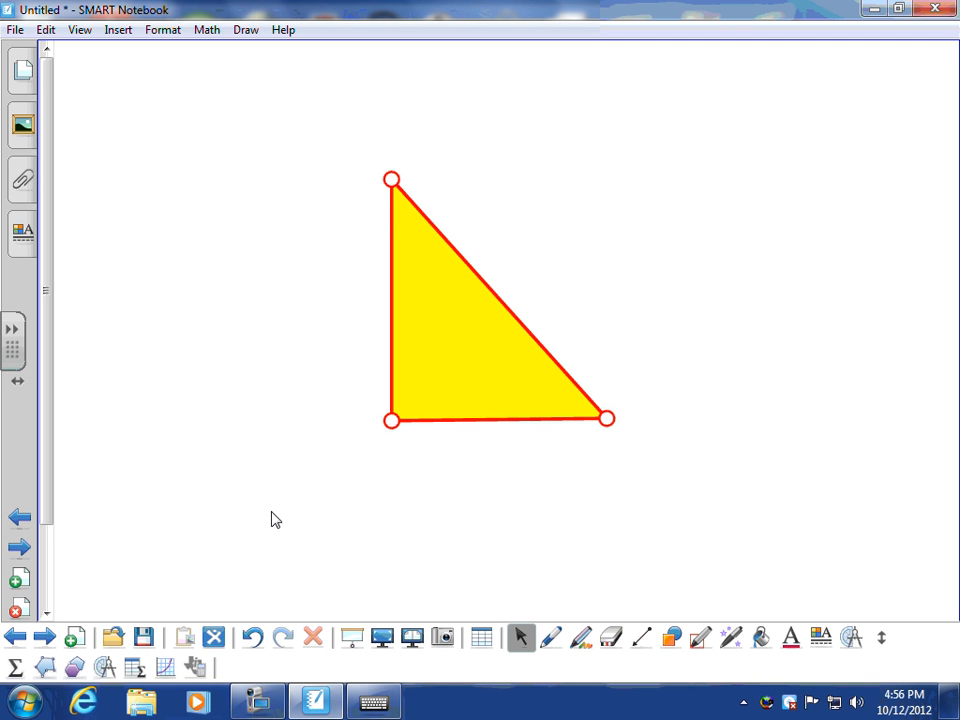
Reshape the triangle by moving its vertices into a tall, nearly isosceles form with a wide base and centred apex
drag(391, 420, 195, 369)
drag(417, 318, 491, 285)
drag(679, 386, 680, 343)
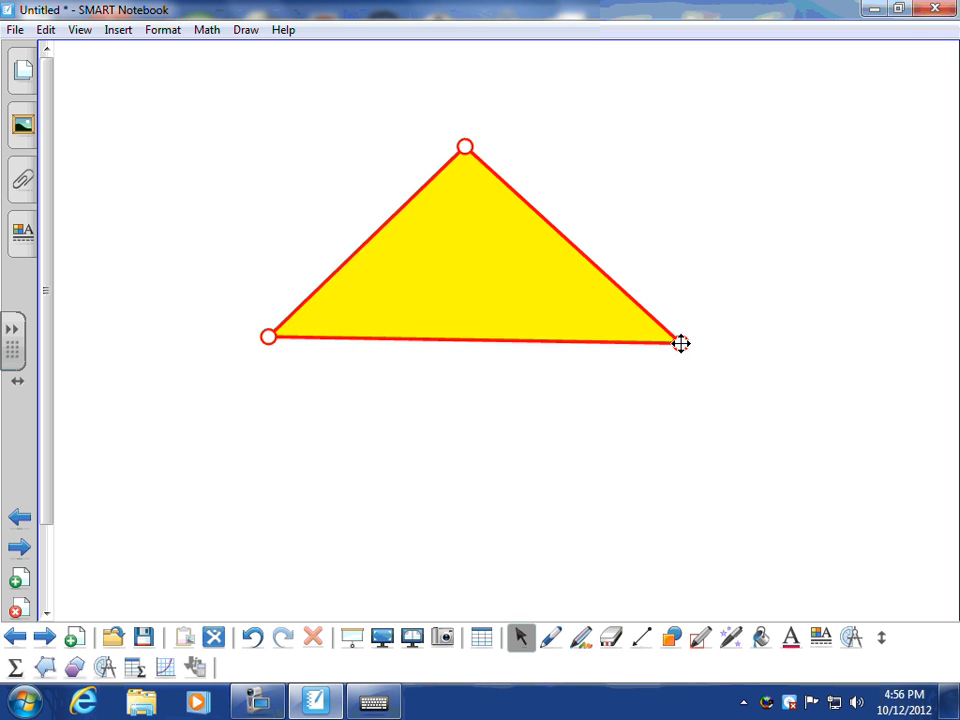
drag(268, 337, 319, 471)
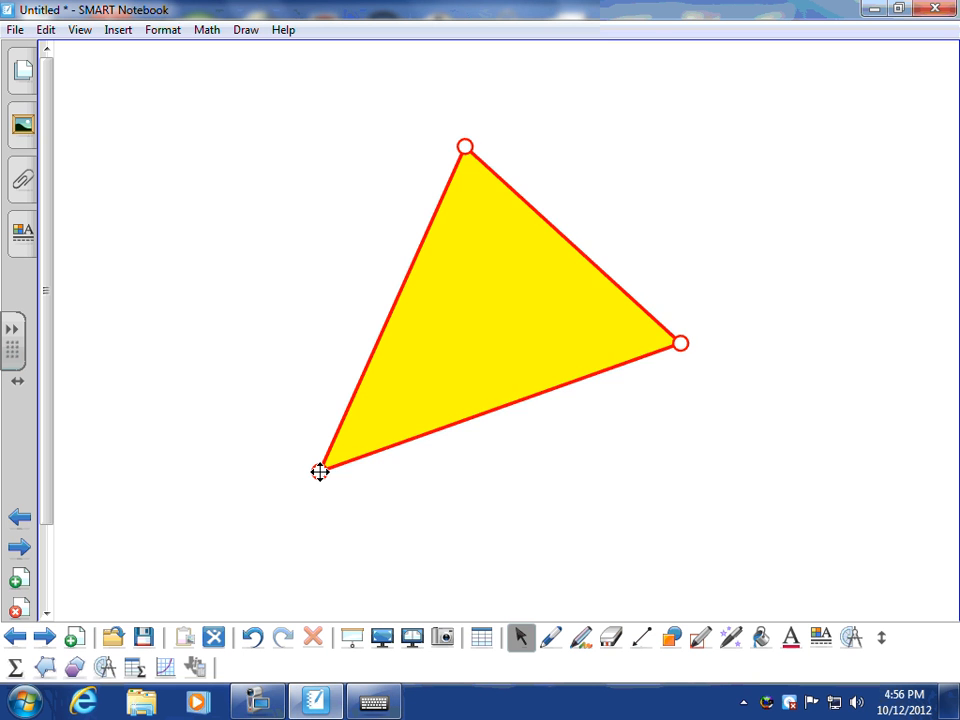
drag(680, 343, 654, 513)
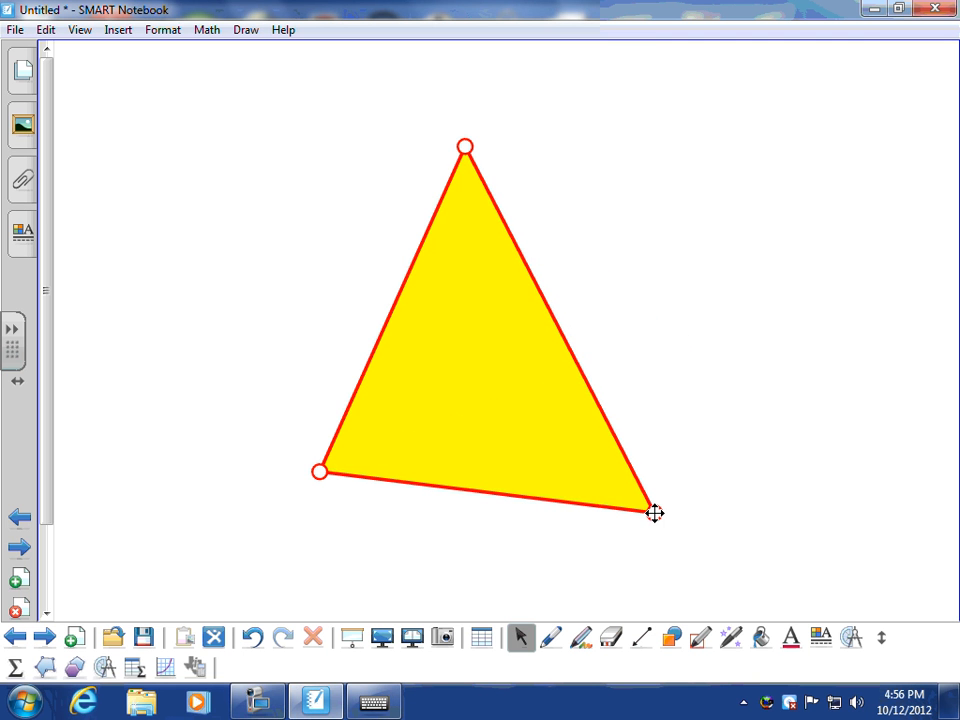
drag(465, 146, 444, 149)
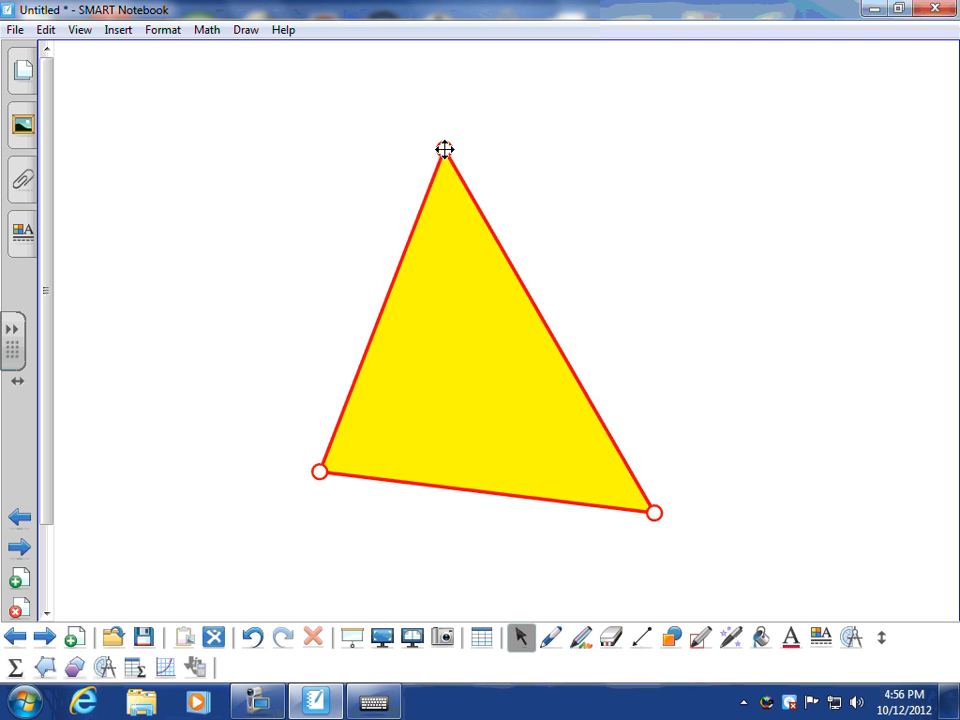
drag(319, 471, 335, 527)
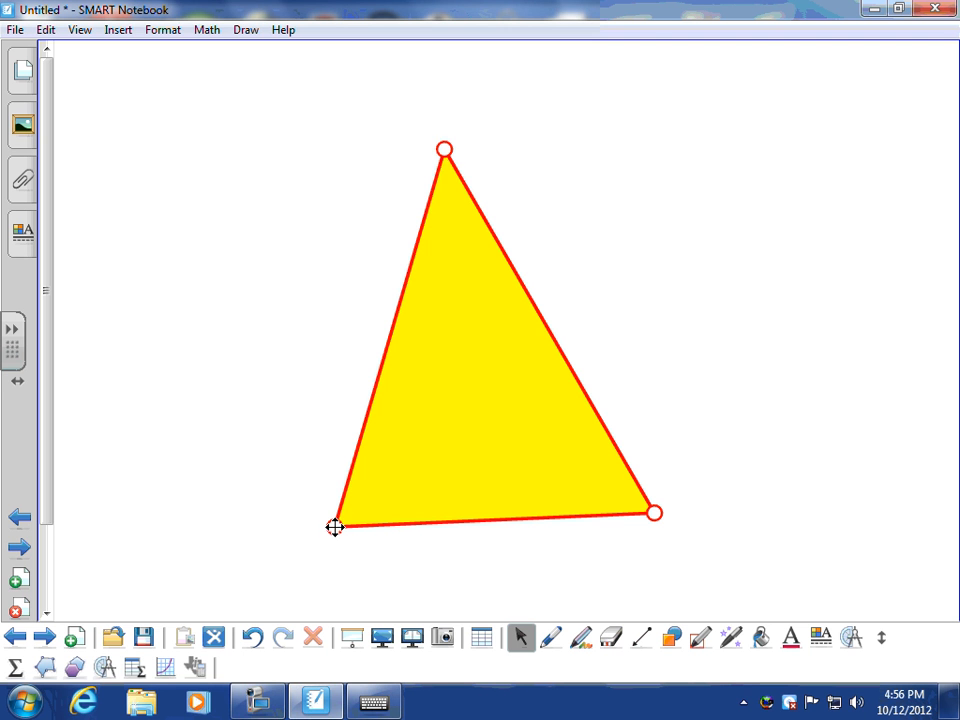
drag(444, 149, 480, 150)
Show the interior angles of the triangle and deselect it
click(484, 400)
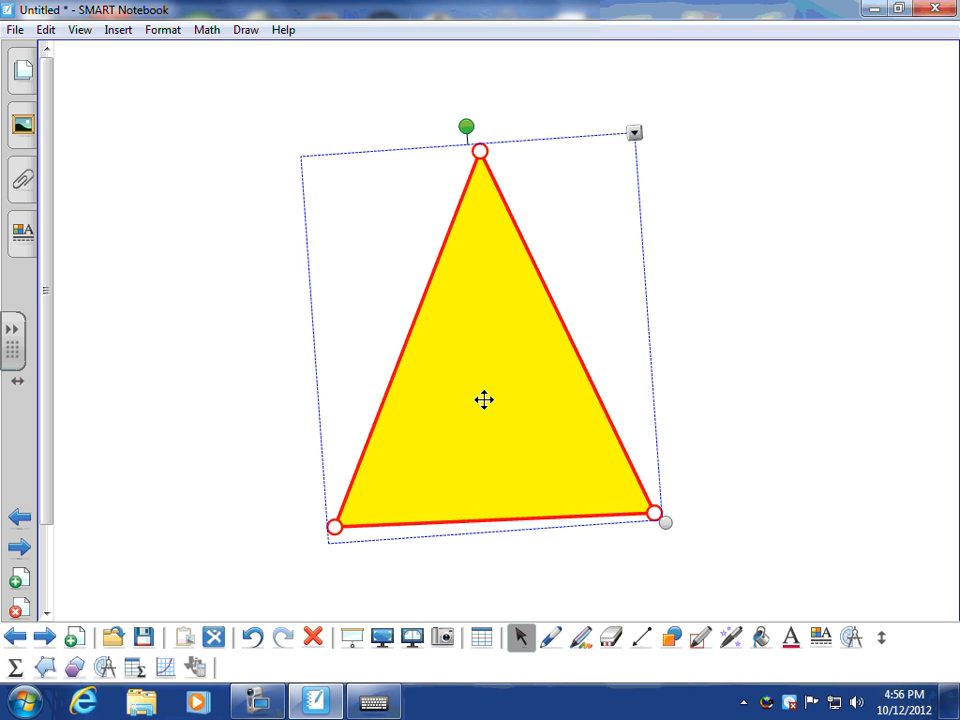
right_click(474, 469)
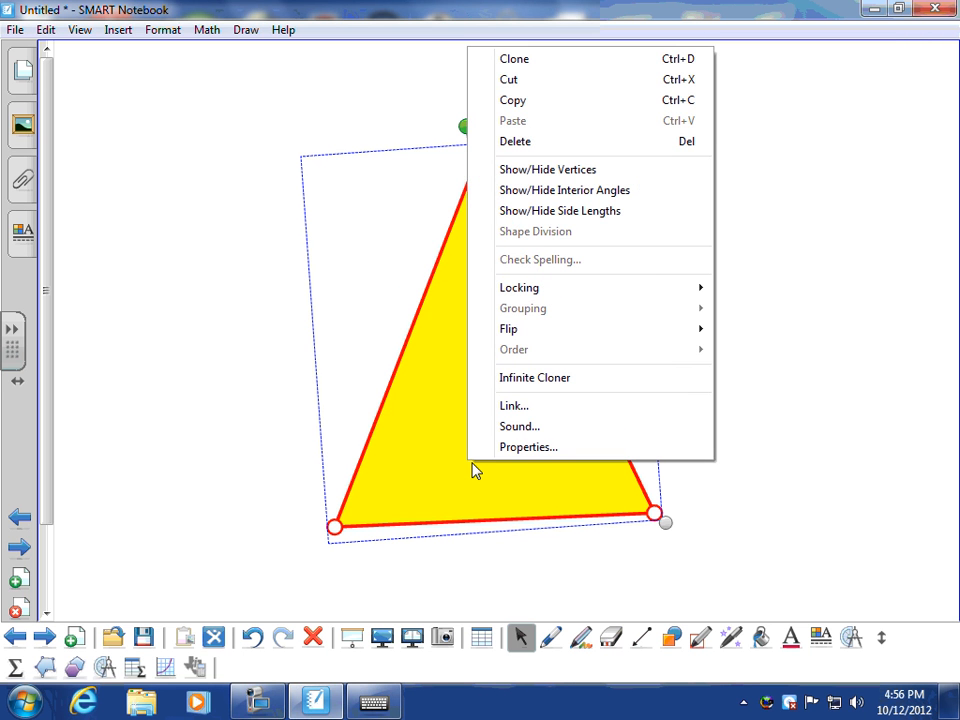
click(564, 191)
click(347, 613)
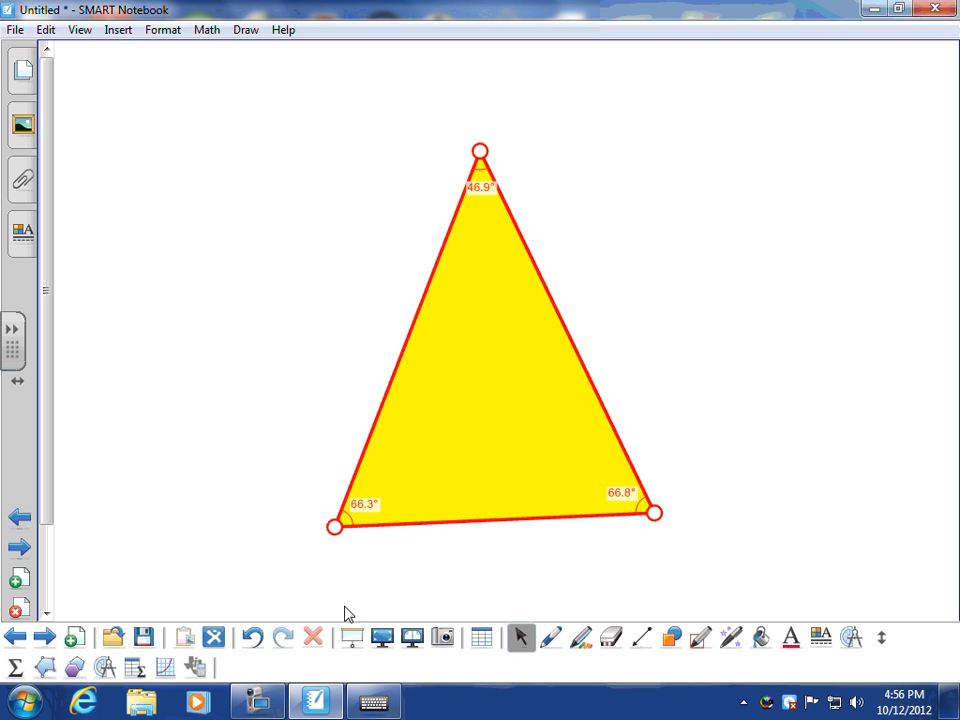
Draw red pen arrows pointing at the triangle's two base vertices
click(551, 638)
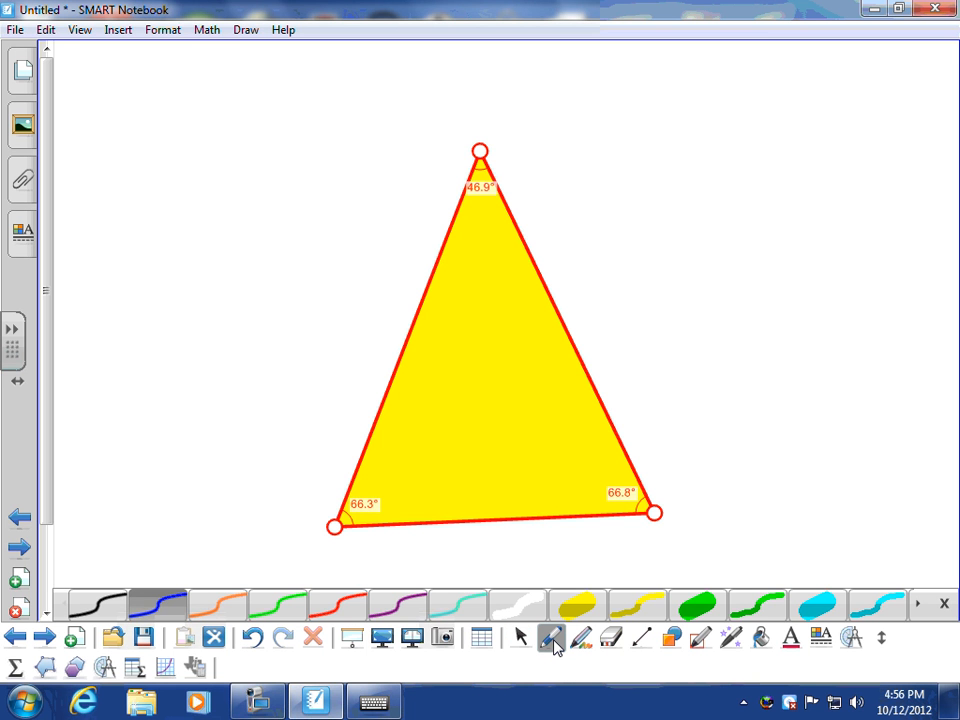
click(343, 605)
mouse_move(197, 480)
mouse_down()
mouse_move(289, 499)
mouse_move(270, 515)
mouse_up()
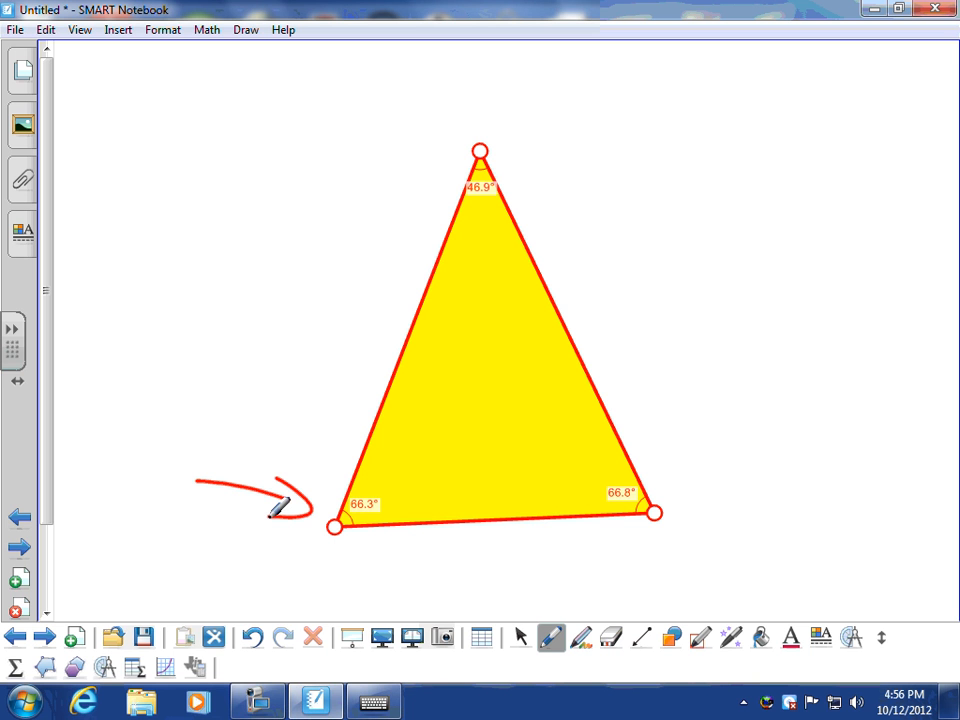
mouse_move(770, 570)
mouse_down()
mouse_move(690, 507)
mouse_move(748, 556)
mouse_up()
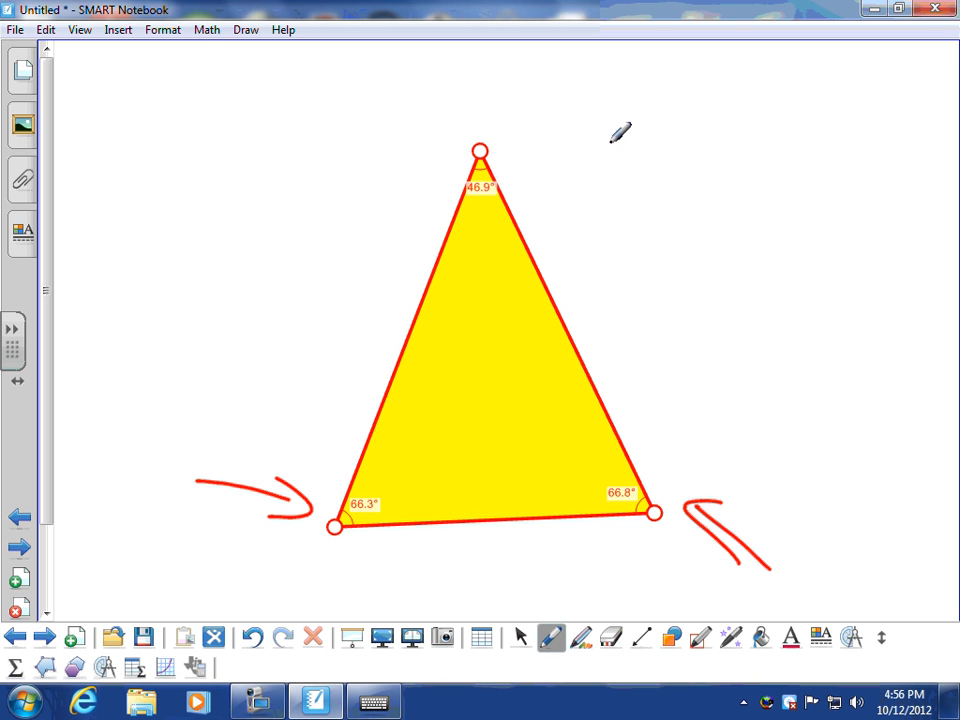
Draw a red arrow pointing at the triangle's apex and handwrite 46.9° beside it
drag(613, 142, 550, 165)
mouse_move(557, 139)
mouse_down()
mouse_move(551, 165)
mouse_move(648, 171)
mouse_up()
mouse_move(655, 152)
mouse_down()
mouse_move(641, 191)
mouse_move(666, 184)
mouse_up()
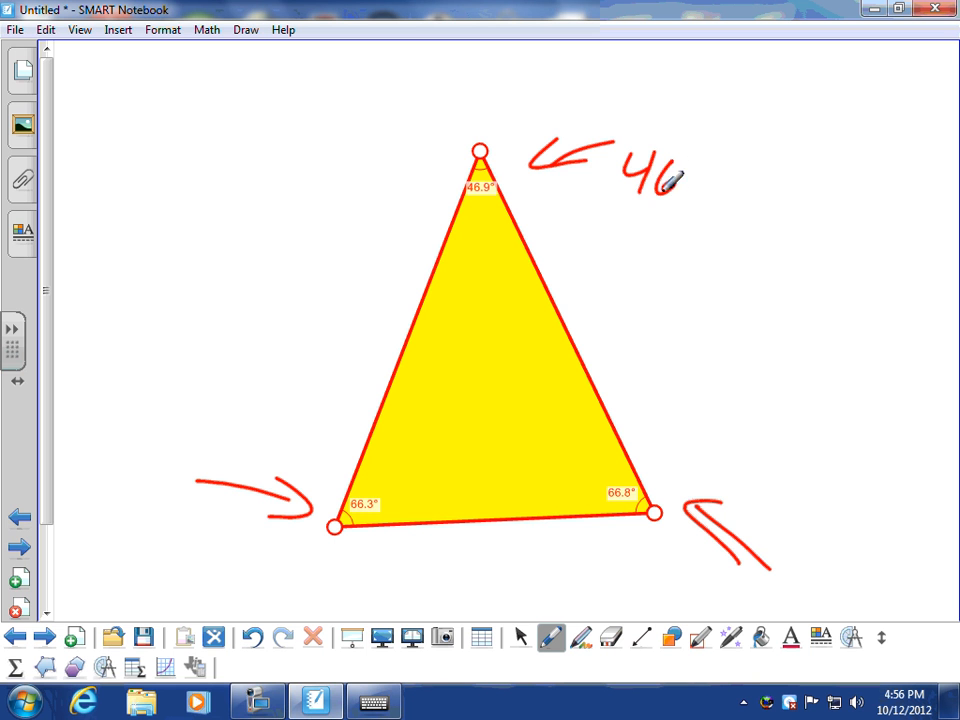
click(691, 182)
mouse_move(716, 158)
mouse_down()
mouse_move(706, 218)
mouse_move(750, 153)
mouse_up()
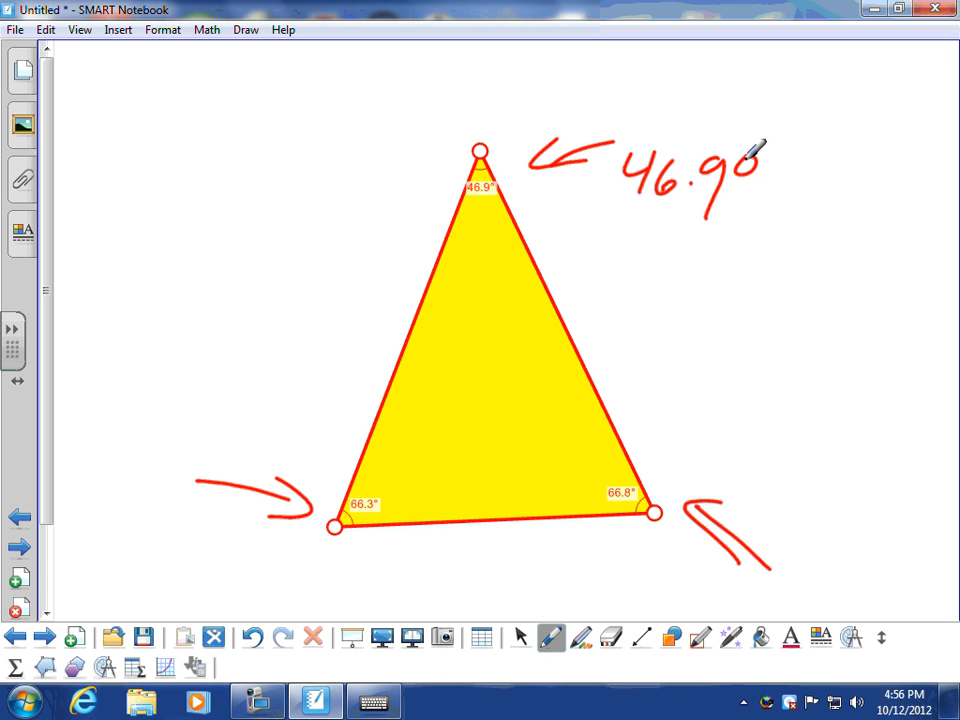
Add a new page and draw a regular hexagon on it
click(76, 667)
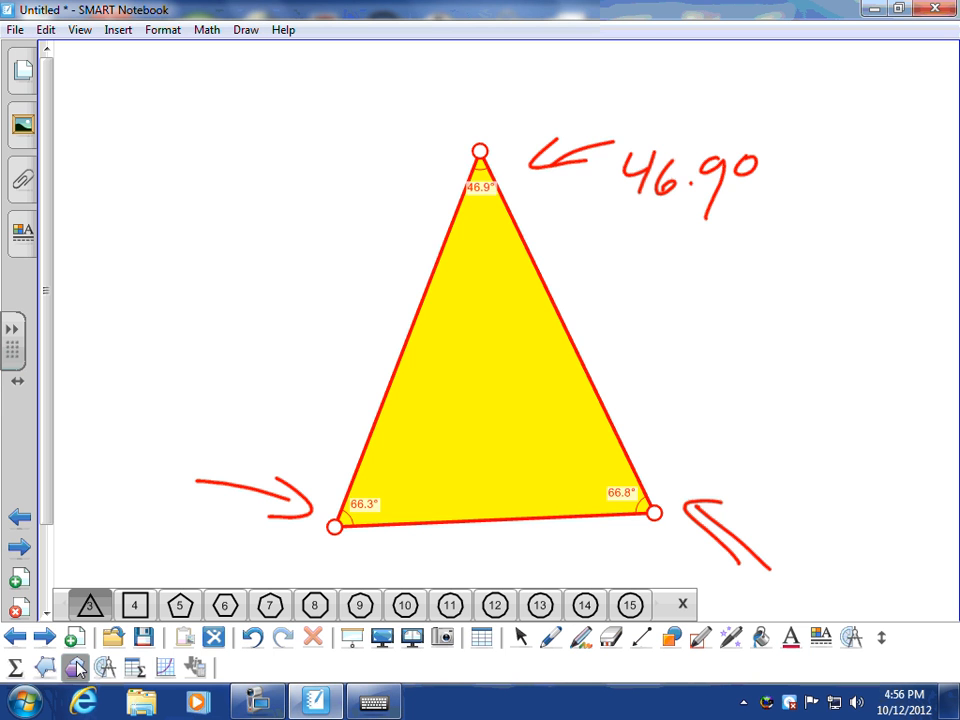
click(73, 638)
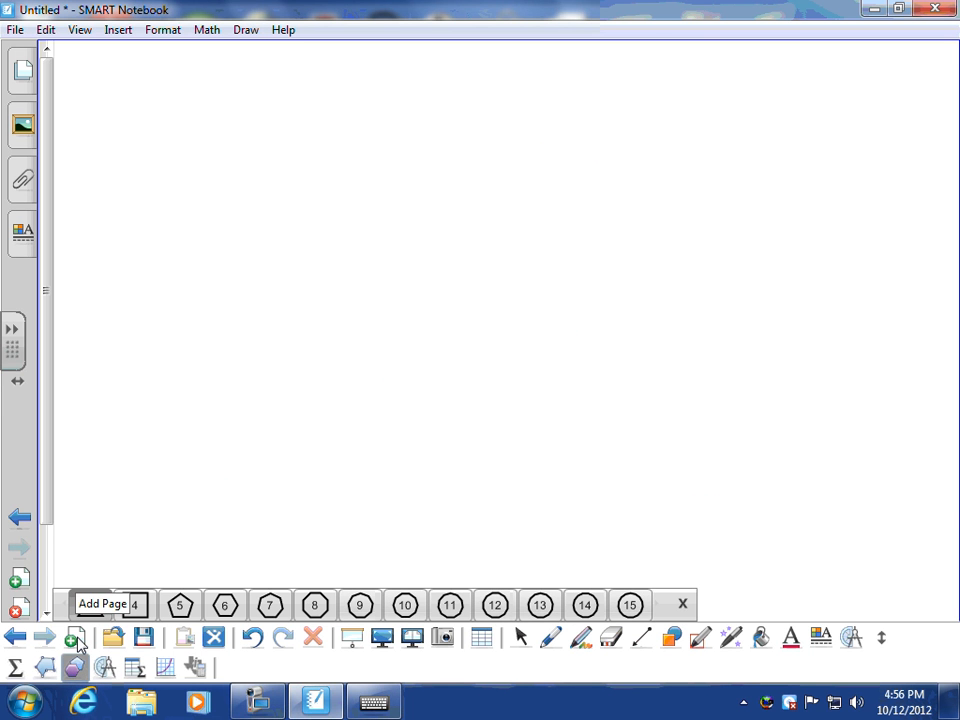
click(224, 605)
drag(257, 170, 479, 353)
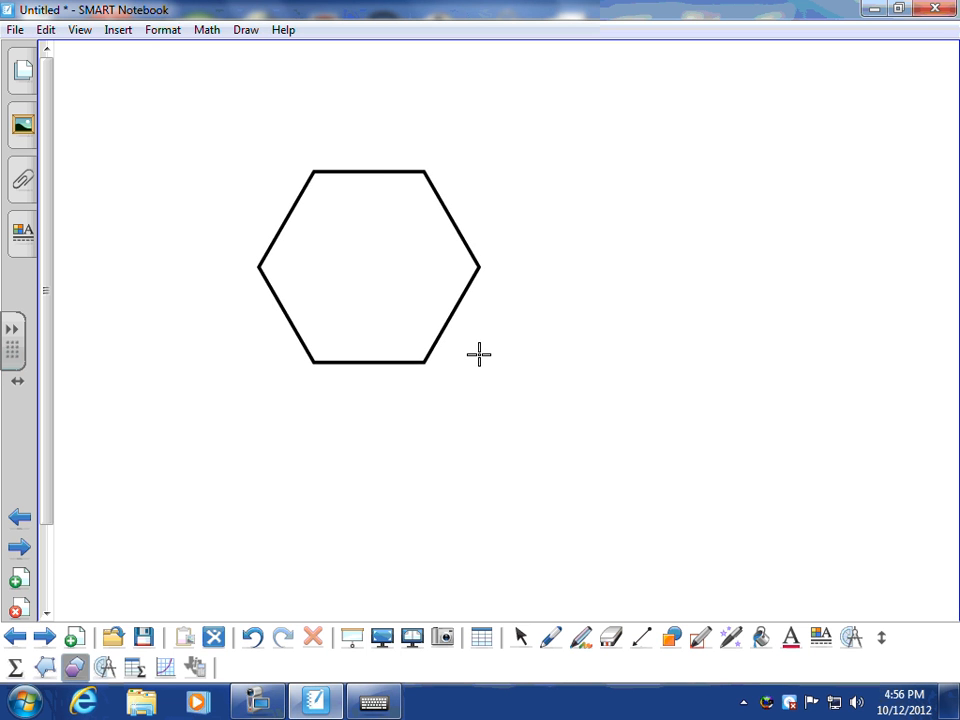
Go to the next page and draw a large regular 13-sided polygon
click(44, 637)
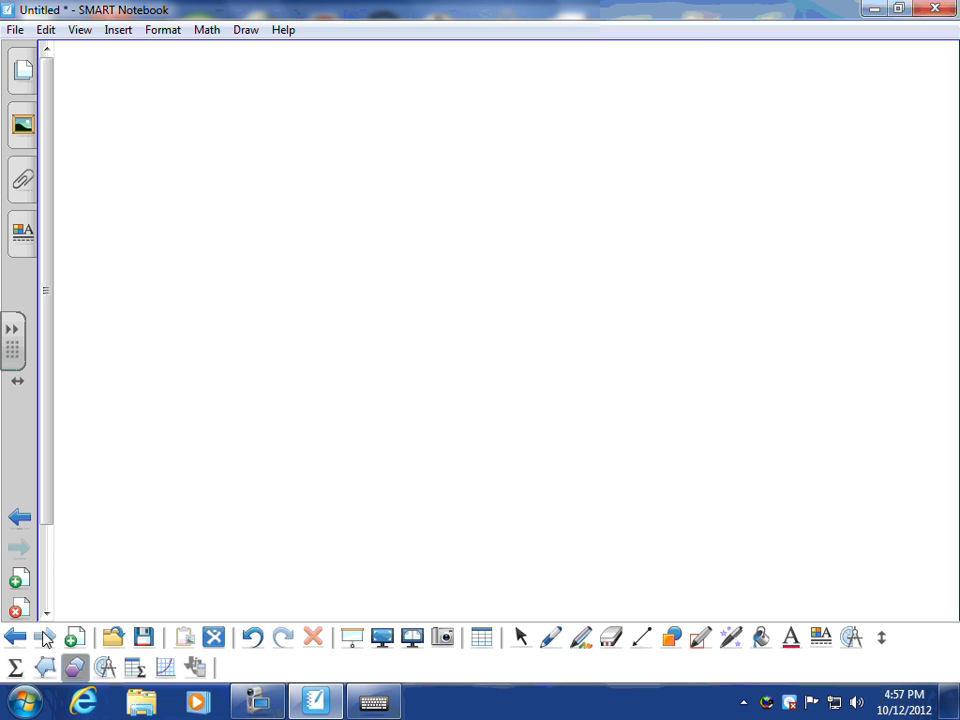
click(76, 667)
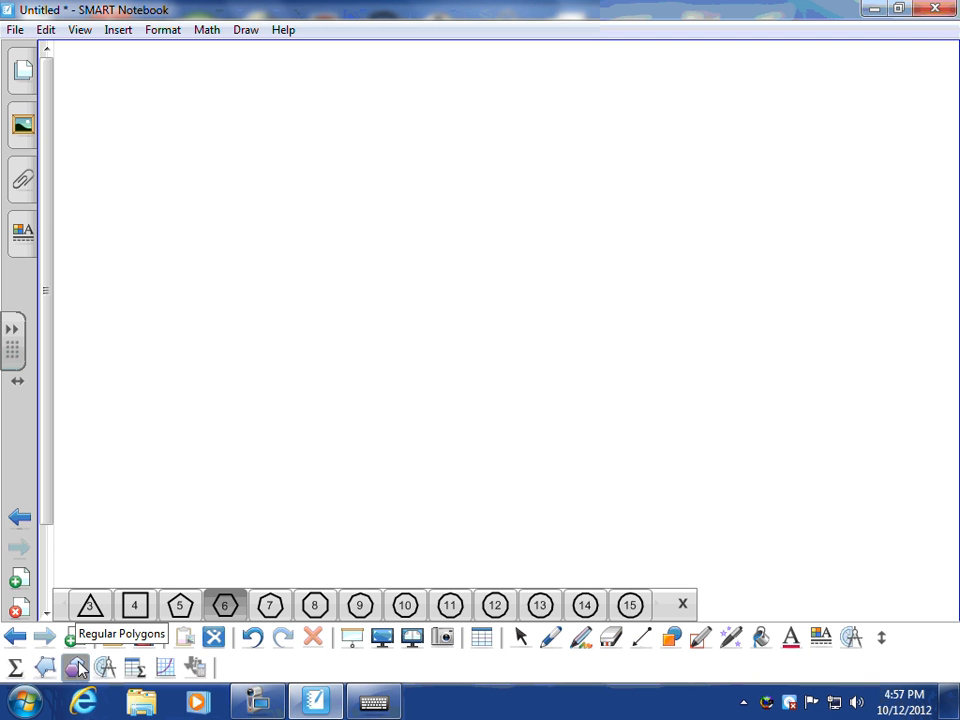
click(540, 605)
drag(259, 176, 598, 488)
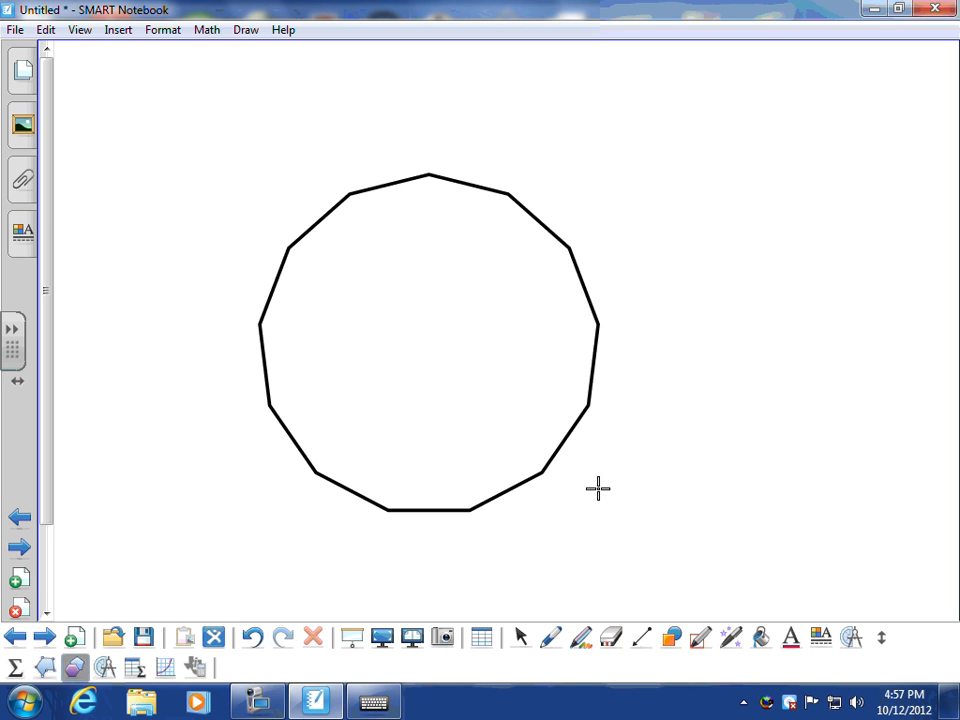
click(256, 701)
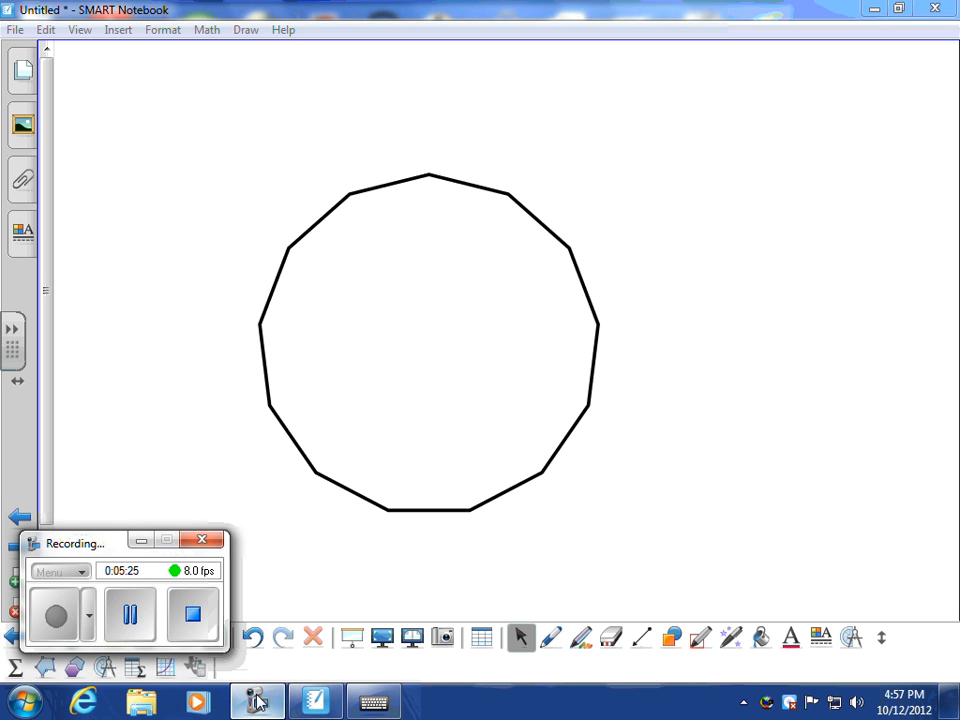
click(256, 701)
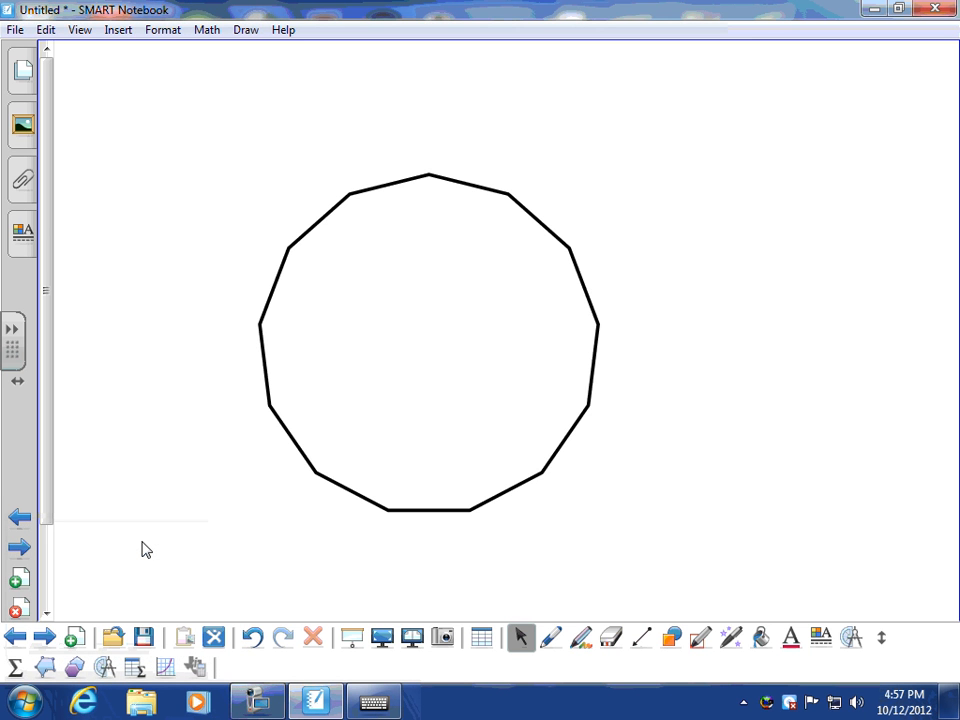
Cut the 13-sided polygon from the page
click(438, 510)
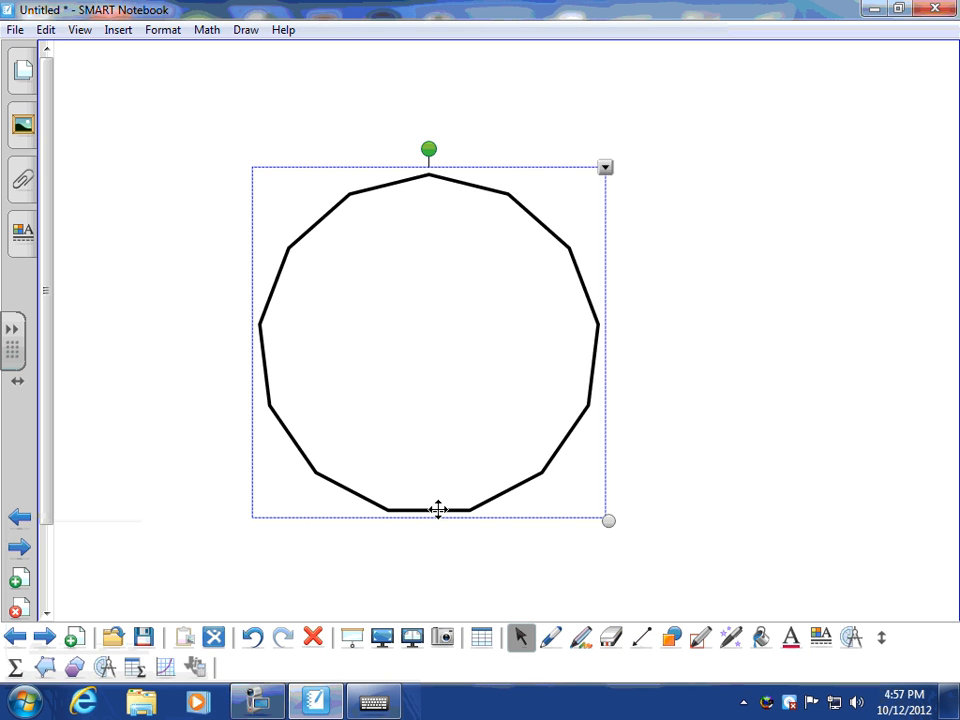
right_click(421, 454)
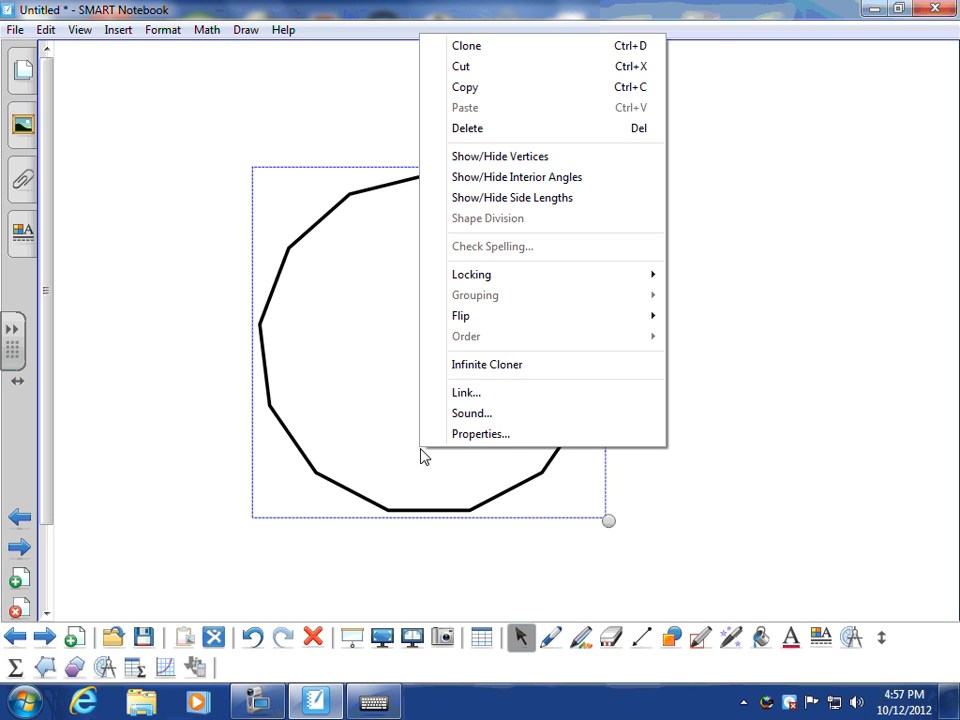
click(371, 375)
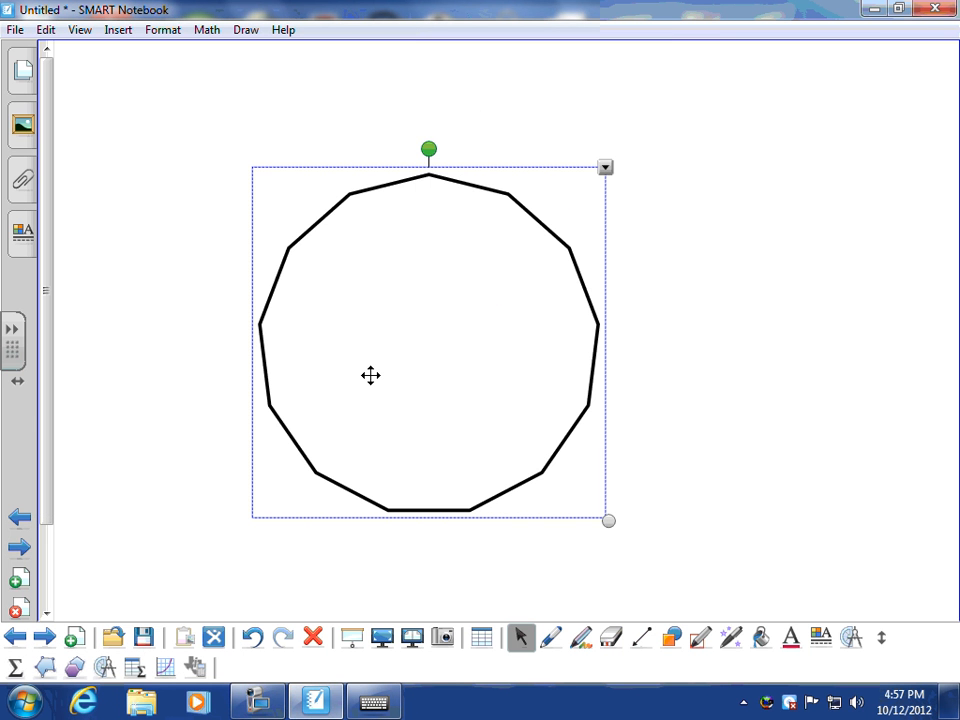
click(605, 167)
click(668, 194)
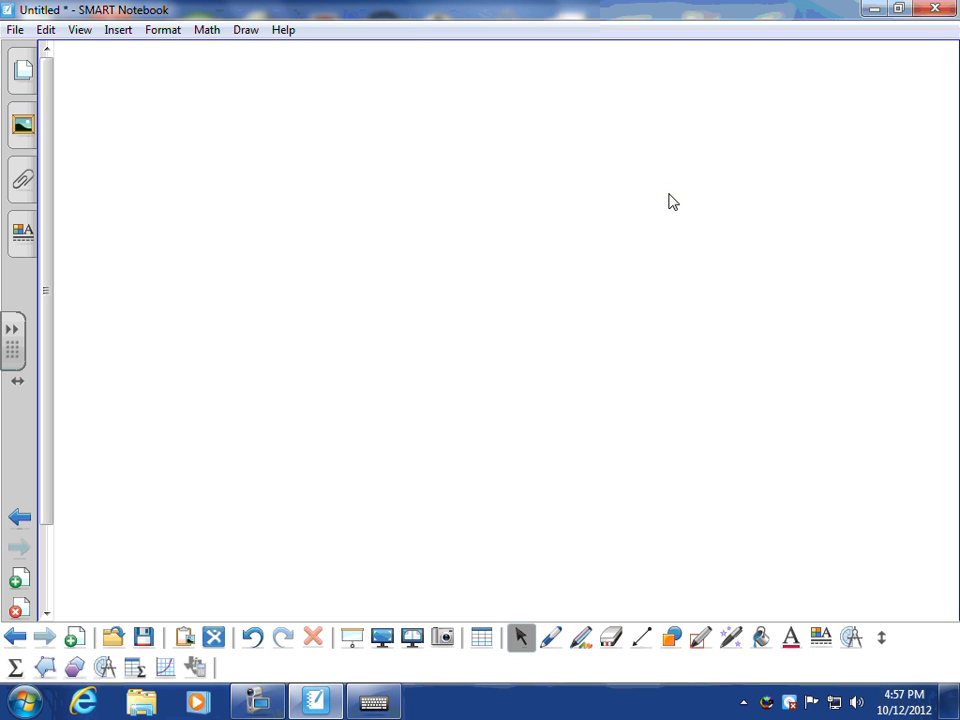
Insert a ruler from the measurement tools and place it near the top of the page
click(106, 665)
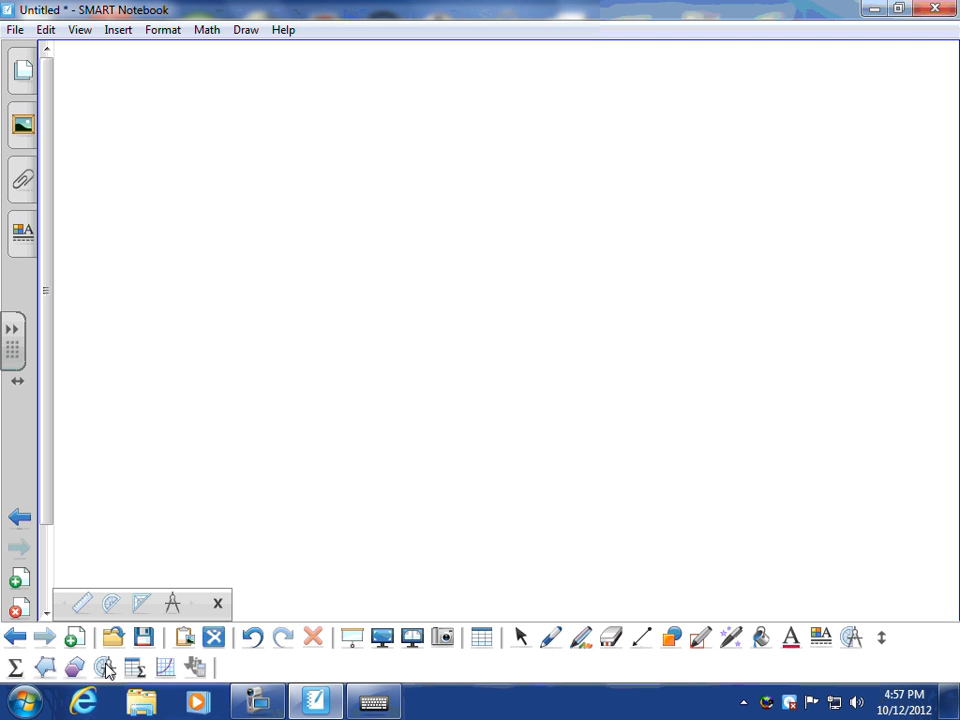
click(81, 604)
drag(291, 164, 260, 121)
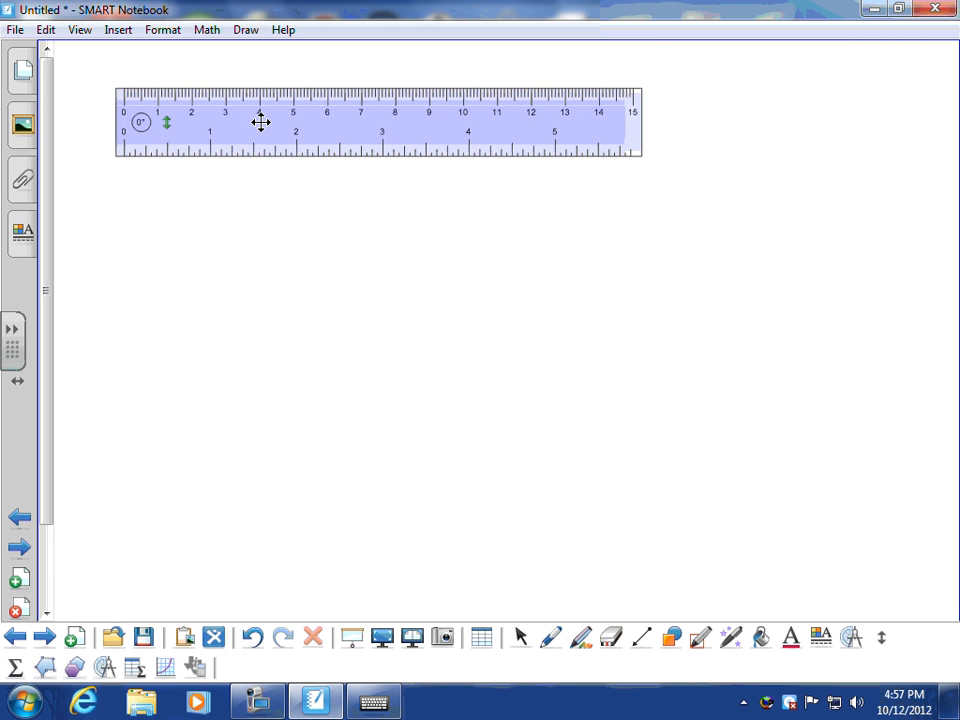
Insert a protractor from the measurement tools and select it
click(106, 667)
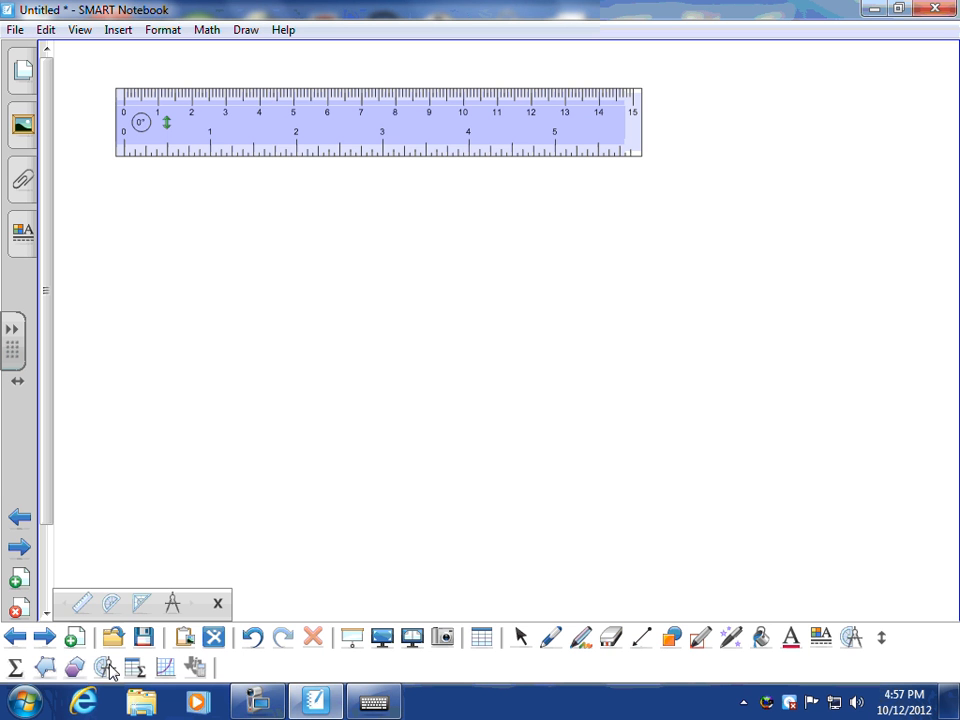
click(112, 604)
click(285, 324)
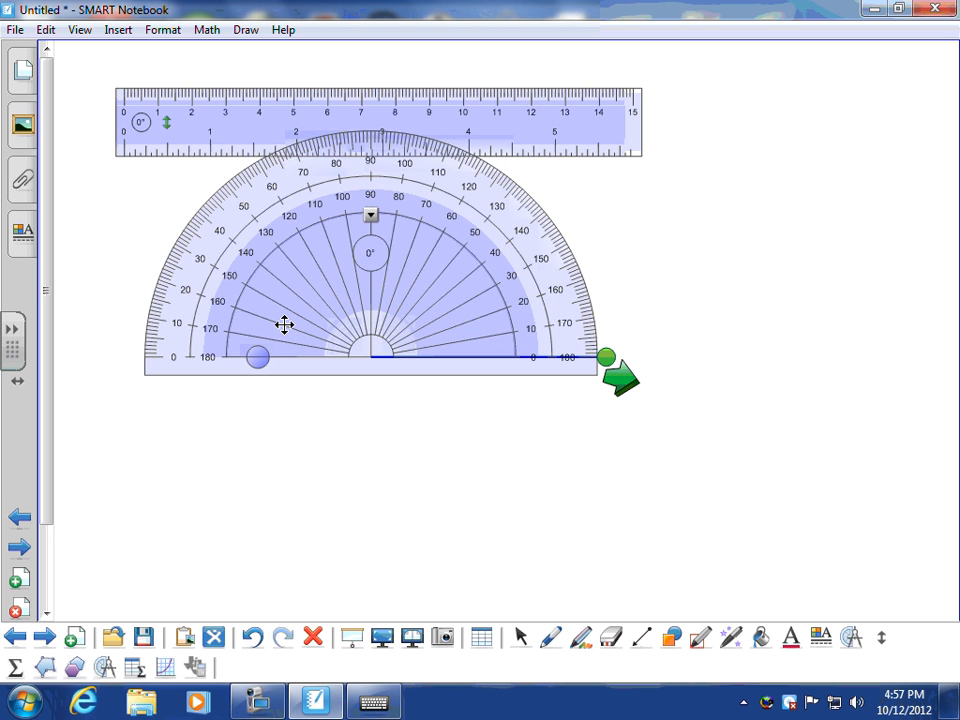
Move the protractor up over the ruler, insert two Geodreieck set squares from the measurement tools and reposition them
drag(552, 368, 503, 336)
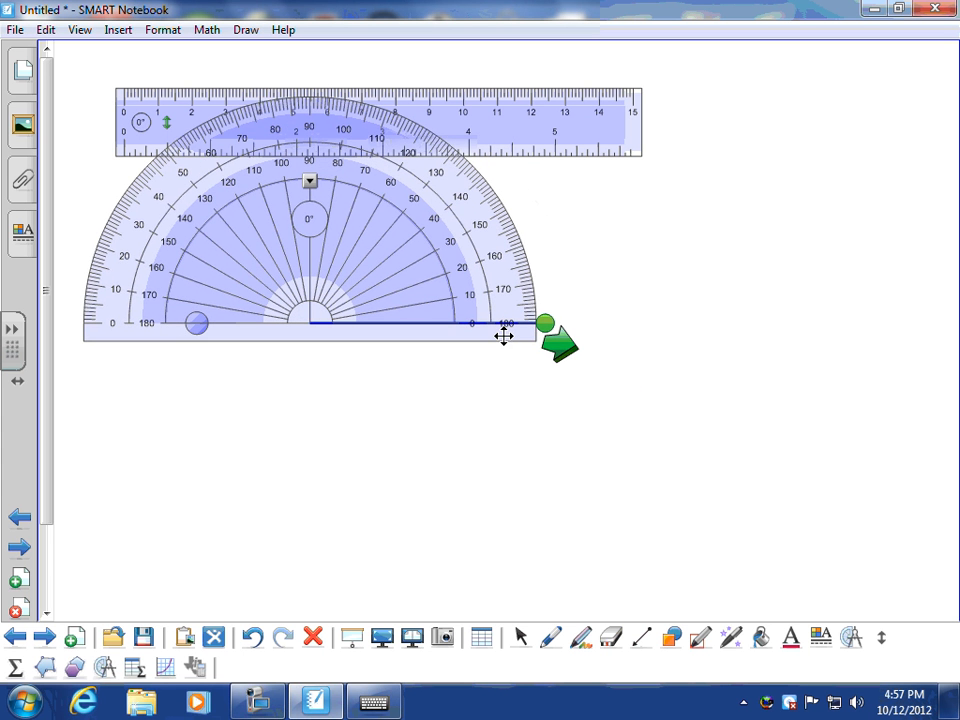
click(105, 667)
click(142, 604)
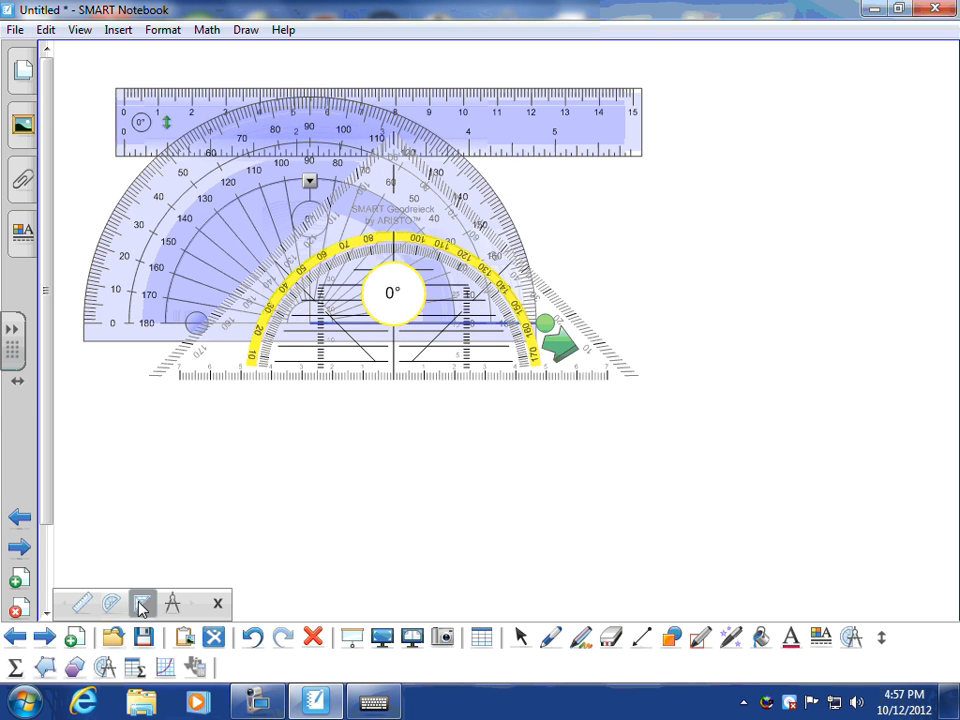
click(142, 606)
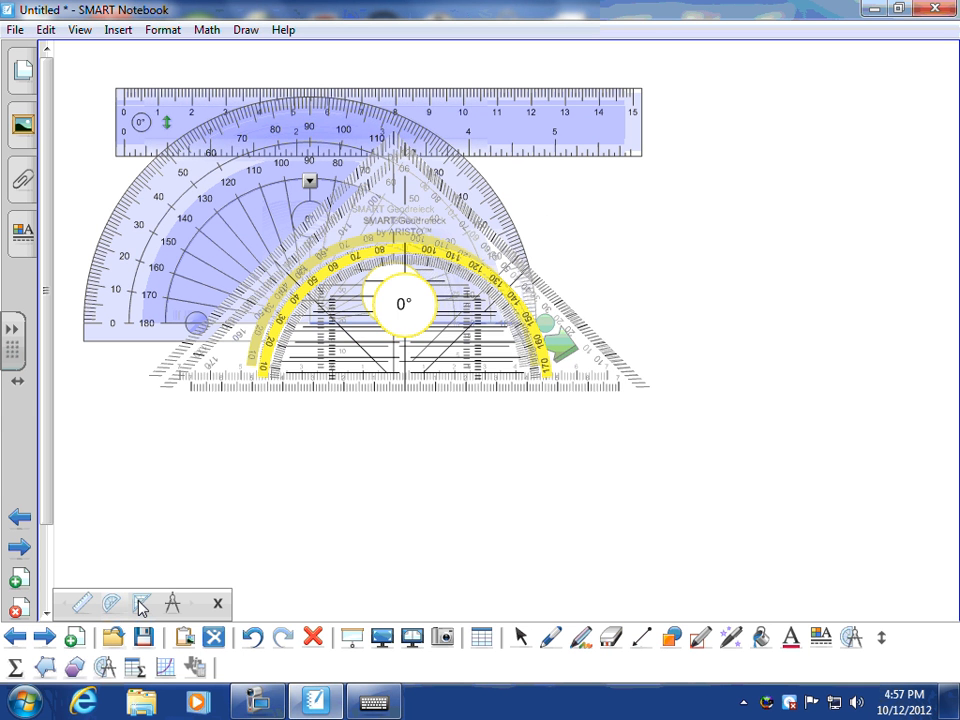
drag(259, 347, 225, 360)
drag(410, 405, 386, 567)
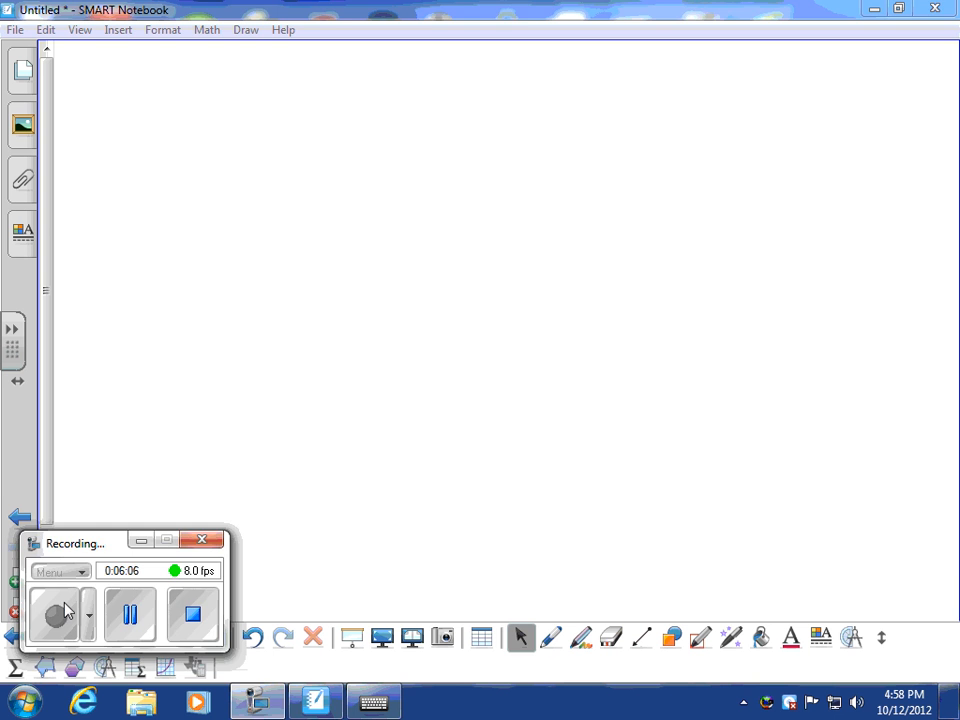
Insert a compass from the measurement tools, place it near the upper middle of the blank page and widen it to 113
click(143, 541)
click(106, 667)
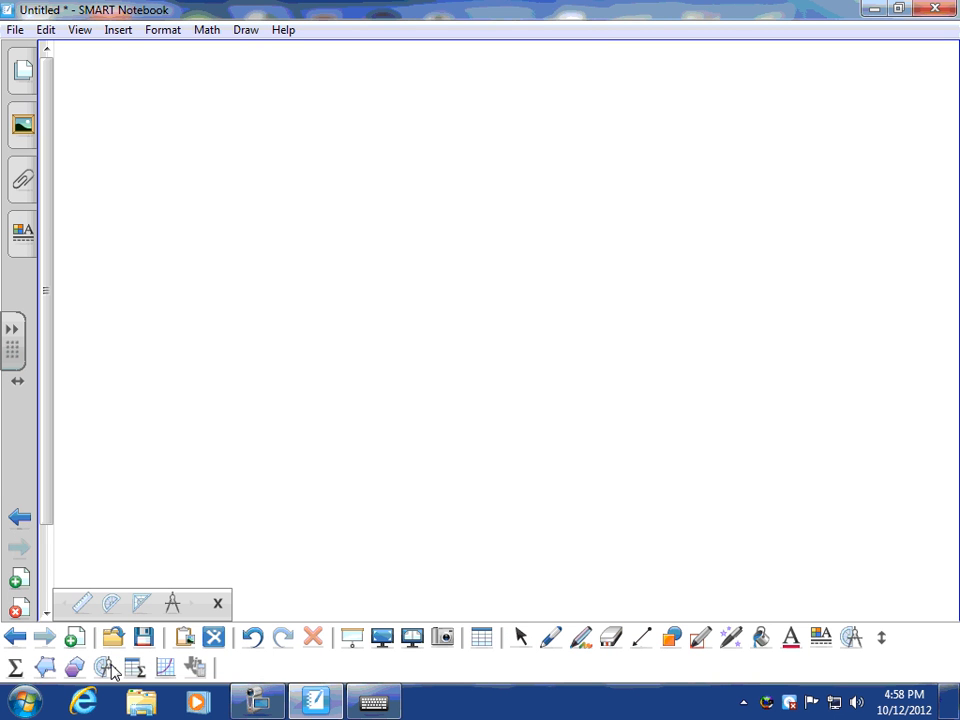
click(172, 604)
drag(459, 213, 375, 182)
mouse_move(420, 334)
mouse_down()
mouse_move(515, 341)
mouse_move(489, 332)
mouse_up()
drag(410, 200, 435, 161)
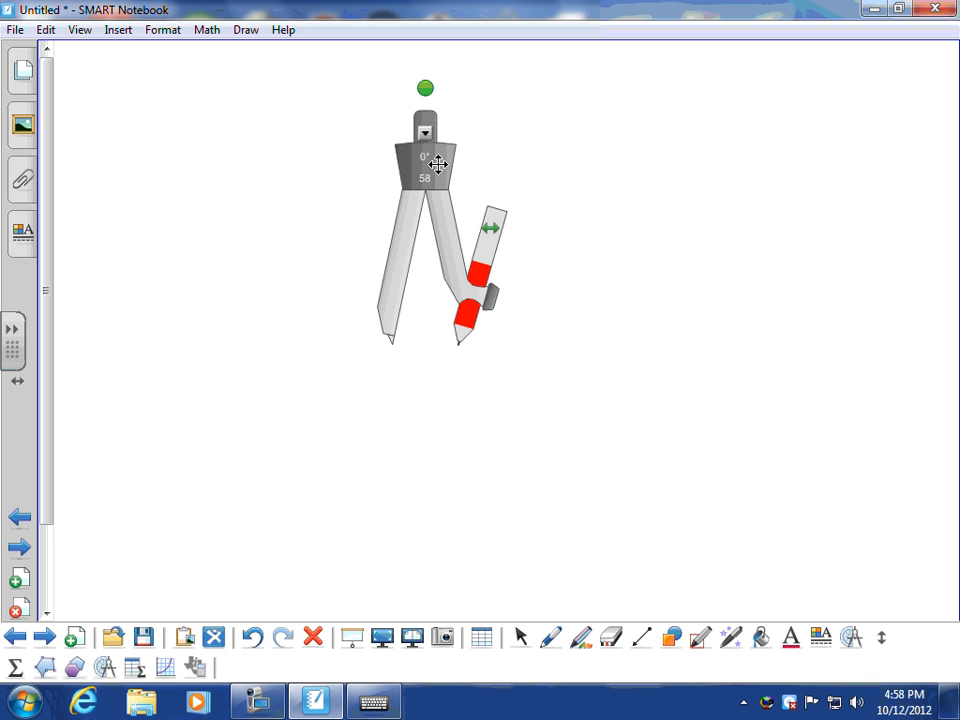
mouse_move(536, 312)
mouse_down()
mouse_move(532, 300)
mouse_move(547, 302)
mouse_up()
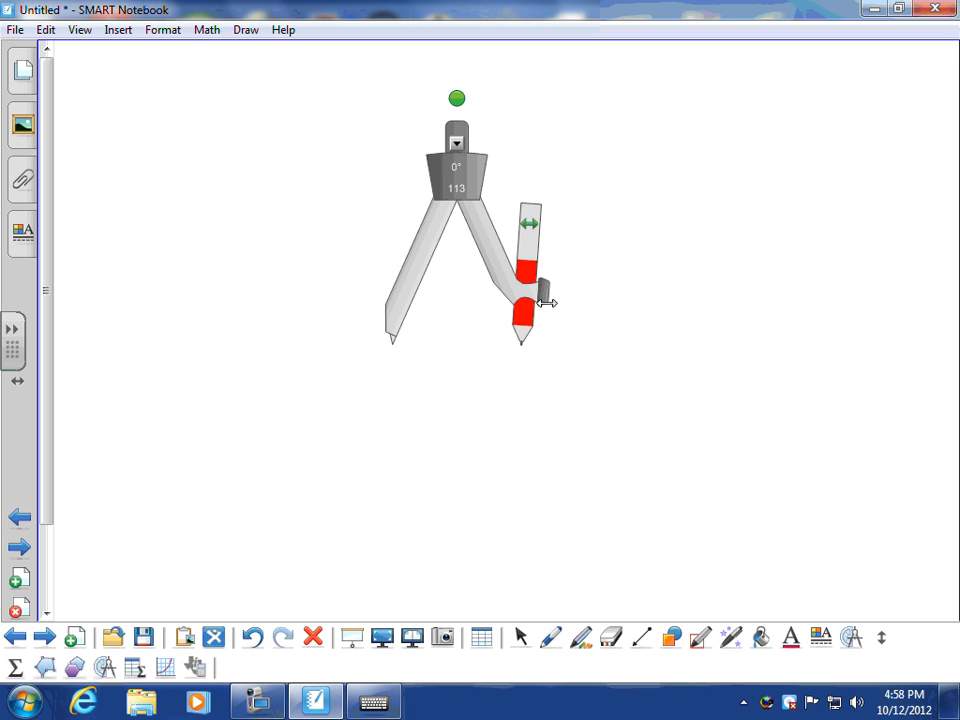
Set the compass pen to orange, move the compass up and draw a full 360° circle with it
click(551, 642)
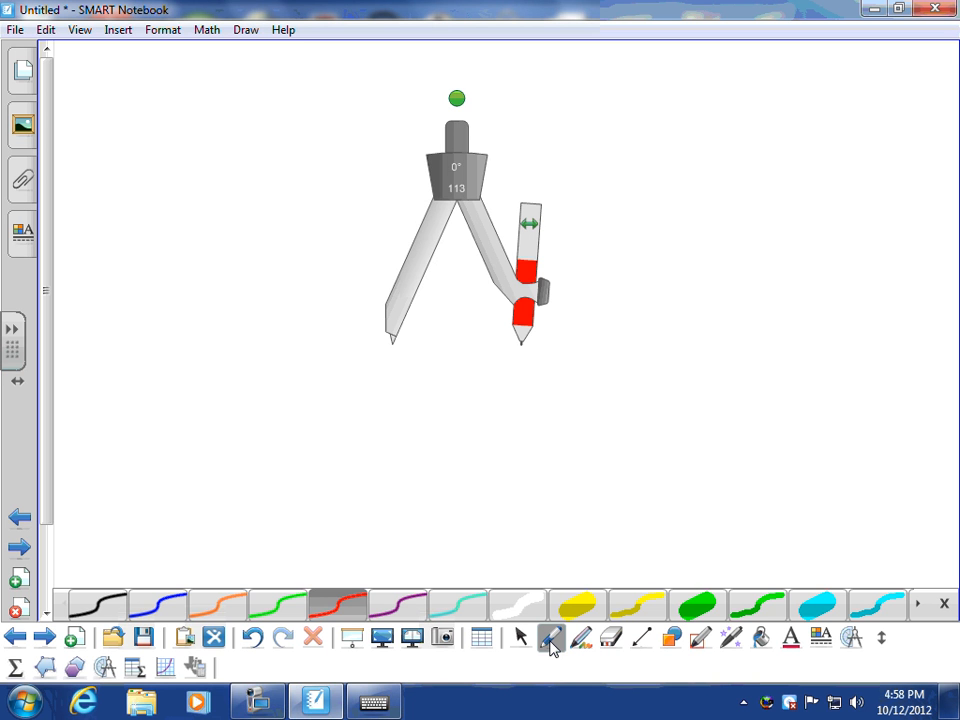
click(215, 604)
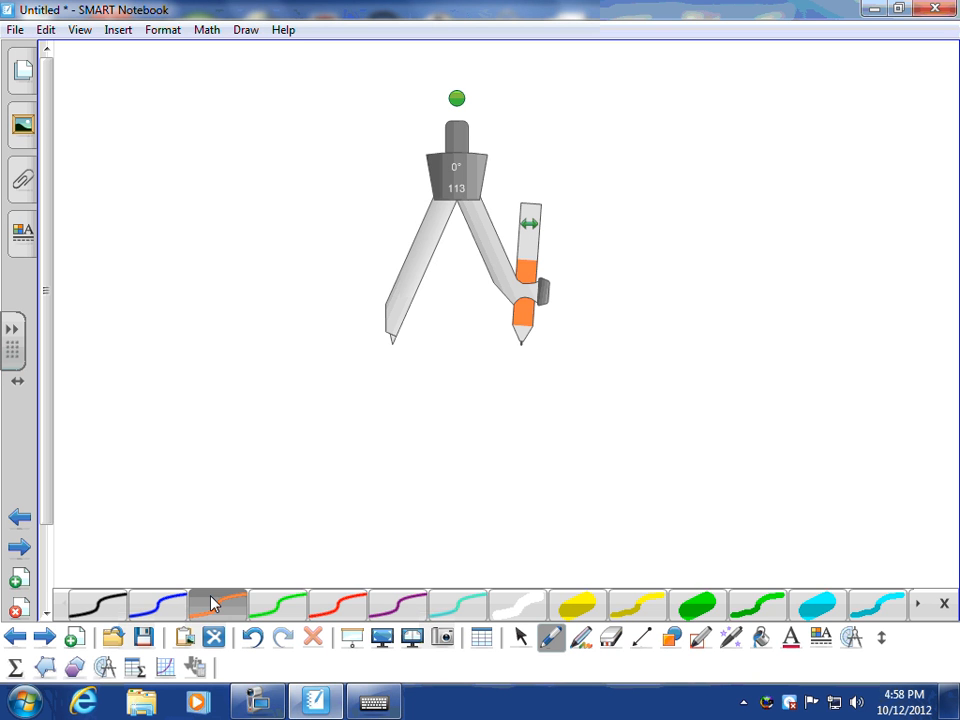
drag(462, 169, 467, 120)
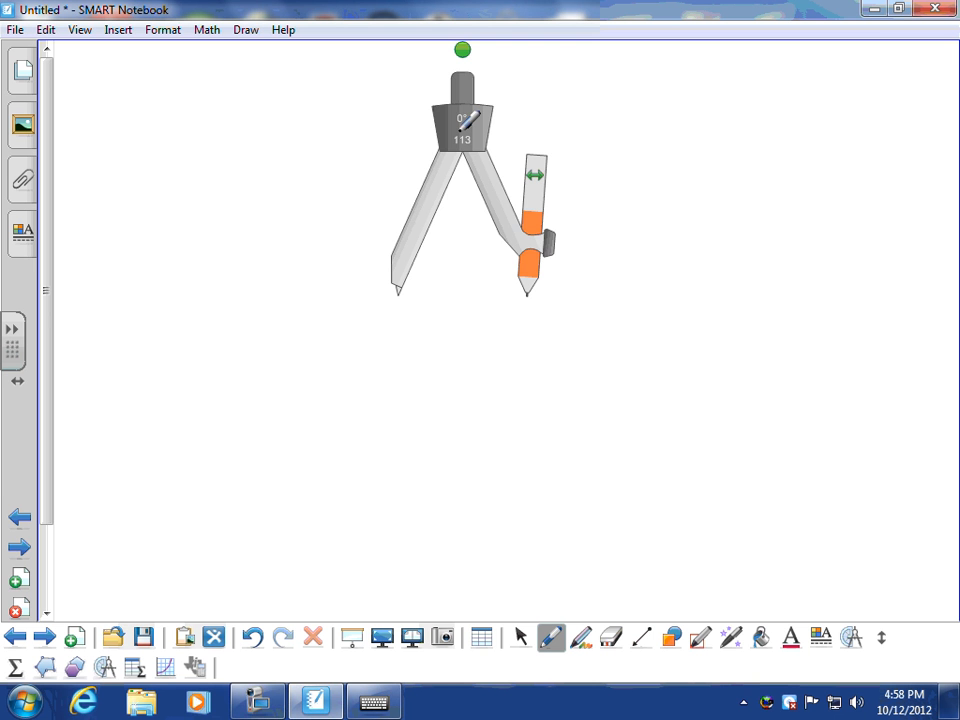
mouse_move(543, 257)
mouse_down()
mouse_move(535, 290)
mouse_move(457, 372)
mouse_move(281, 310)
mouse_move(456, 201)
mouse_move(536, 305)
mouse_up()
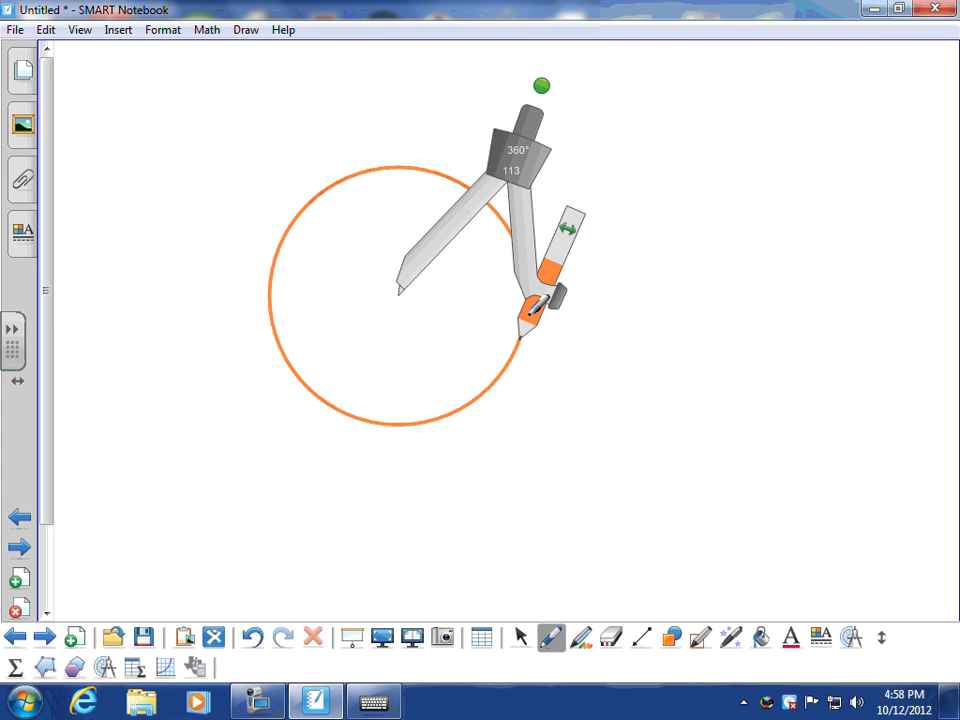
Move the compass off the orange circle and delete it from the page
click(520, 637)
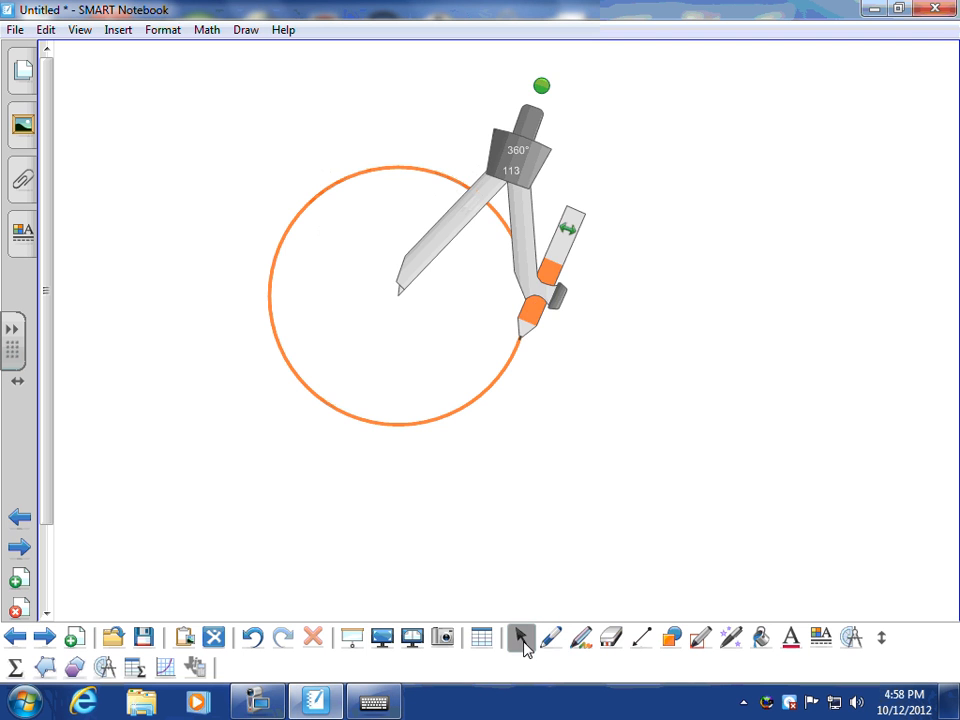
drag(508, 152, 714, 222)
right_click(716, 240)
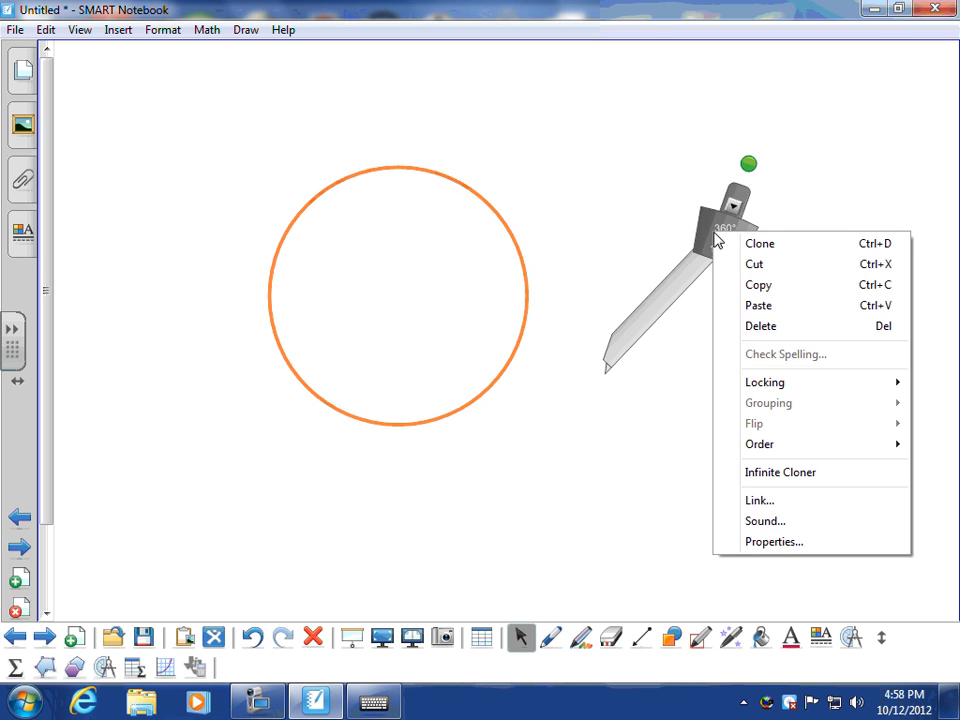
click(750, 329)
Move the orange circle toward the middle of the page and divide it into 6 equal sections with Shape Division
drag(412, 437, 502, 445)
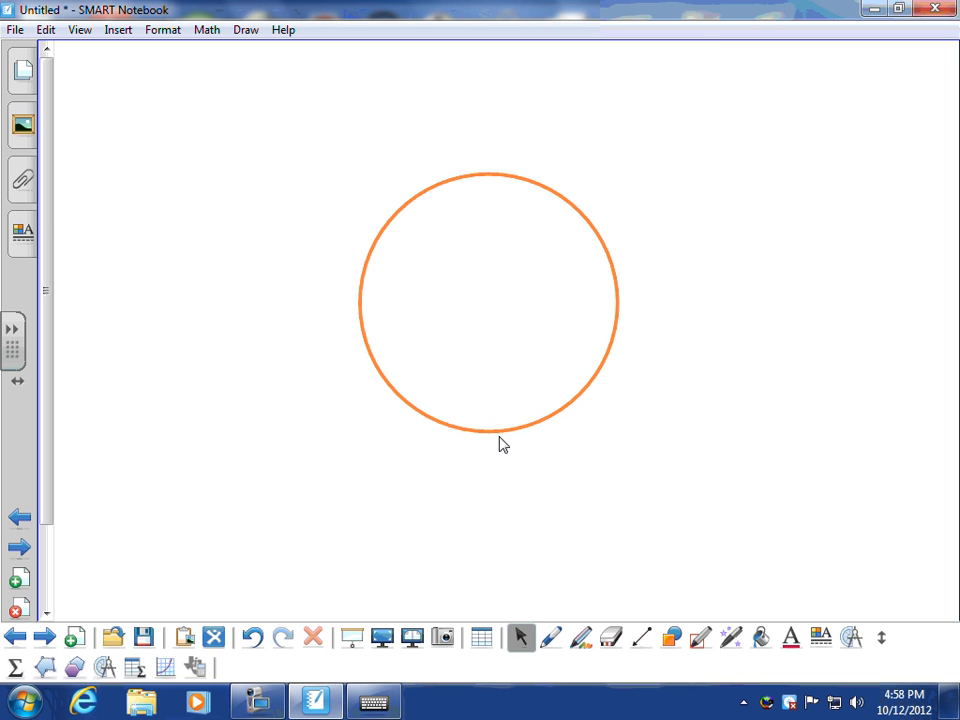
click(454, 428)
right_click(454, 428)
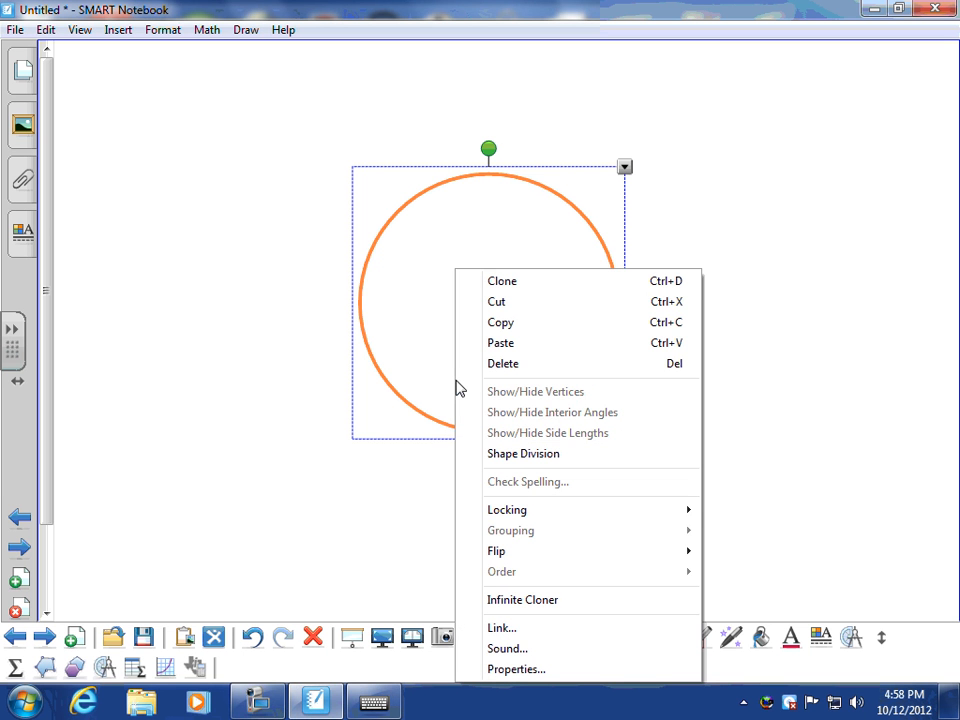
click(505, 453)
click(476, 340)
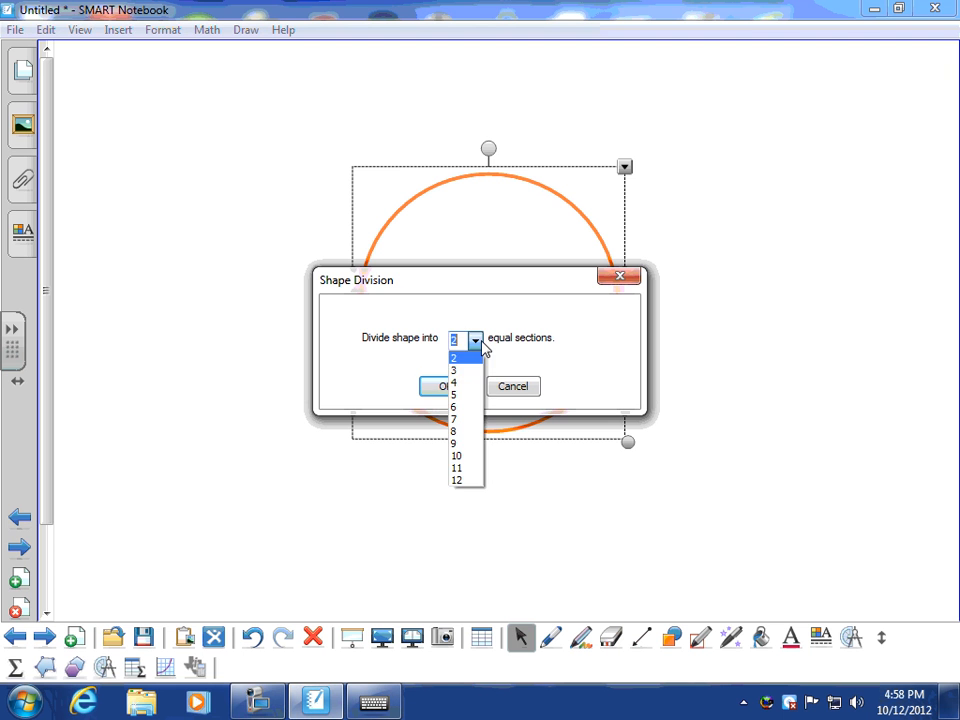
click(458, 406)
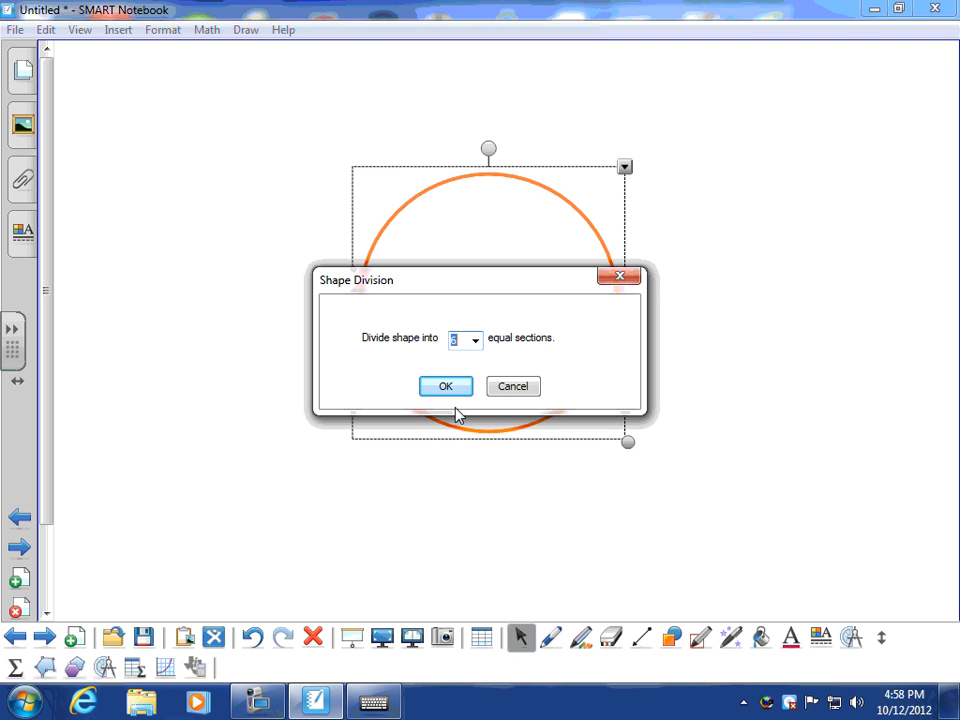
click(440, 387)
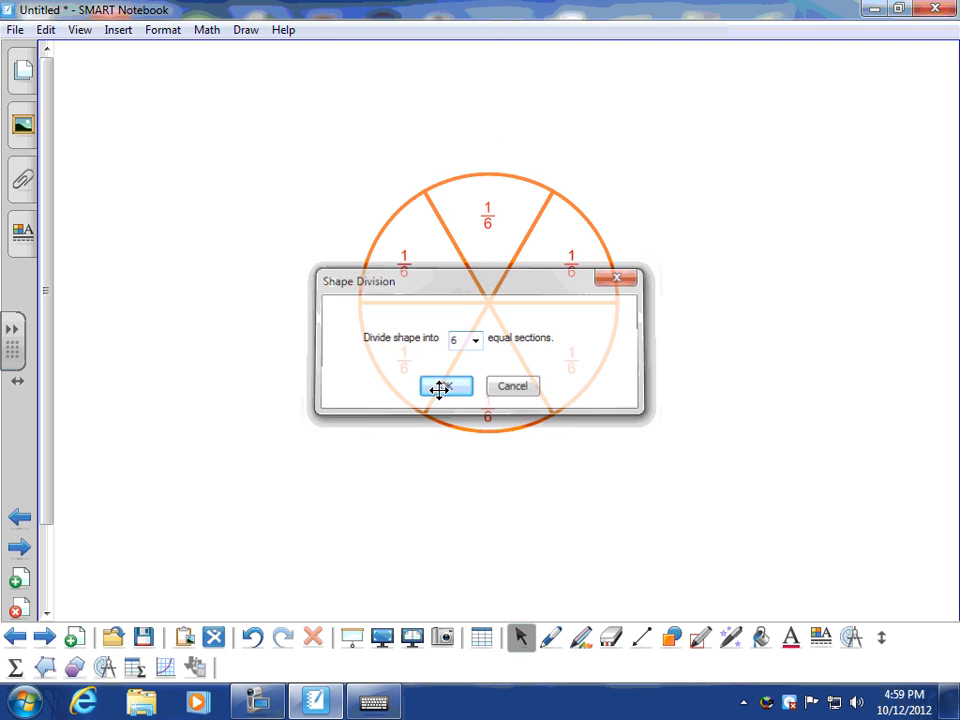
Pull the circle's upper-left 1/6 section out to the empty area in the page's upper left
drag(390, 192, 718, 546)
click(676, 571)
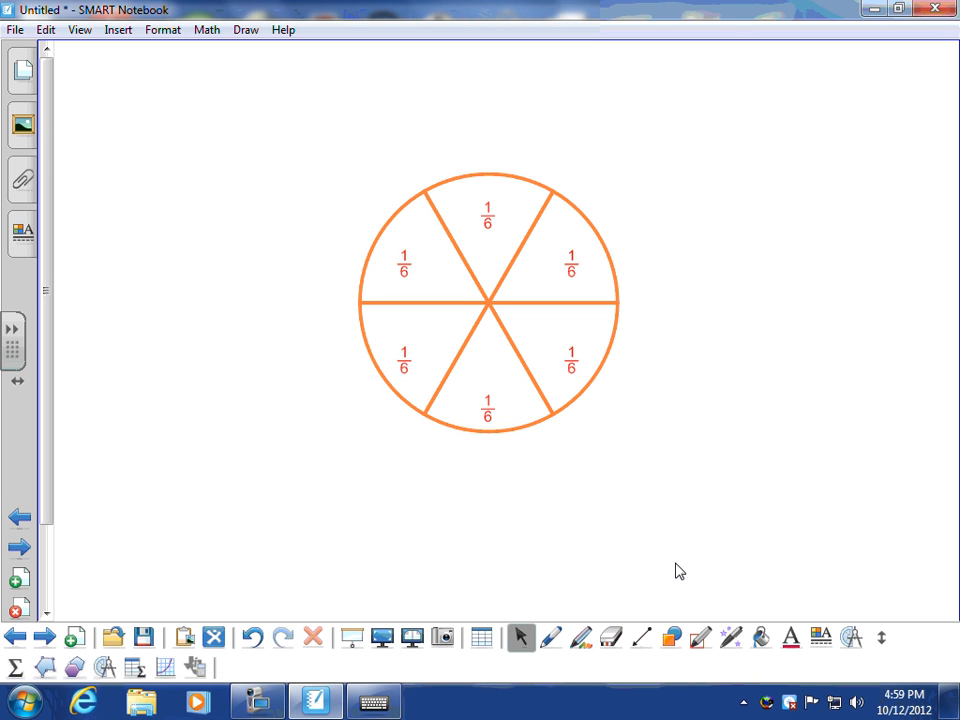
click(363, 289)
drag(363, 289, 164, 179)
click(168, 250)
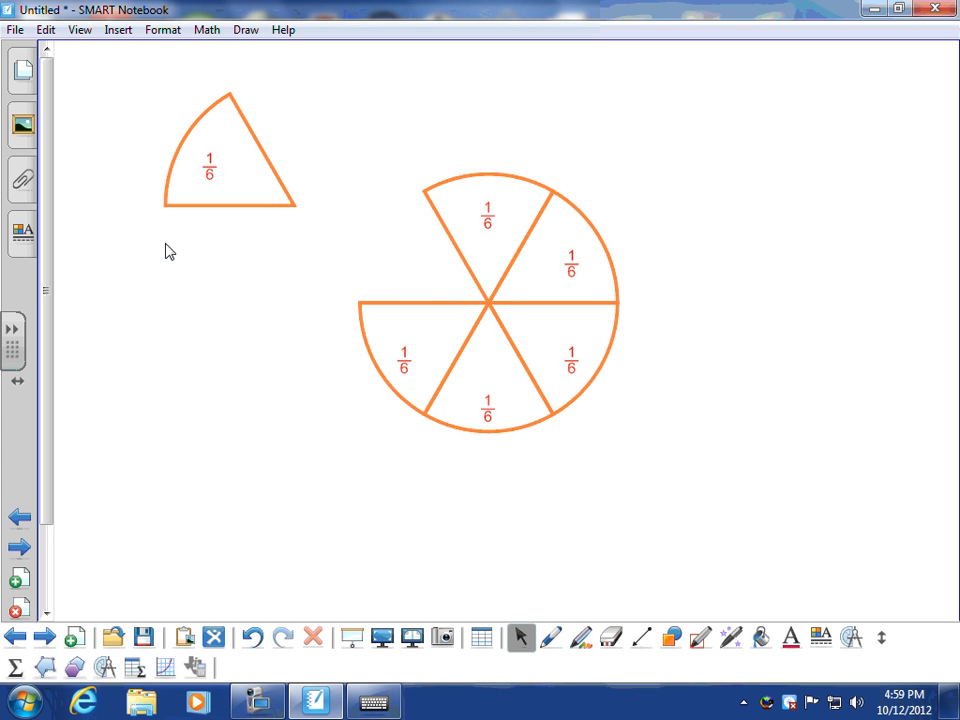
Handwrite the fraction 5/6 with the turquoise pen in the lower left of the page
click(551, 637)
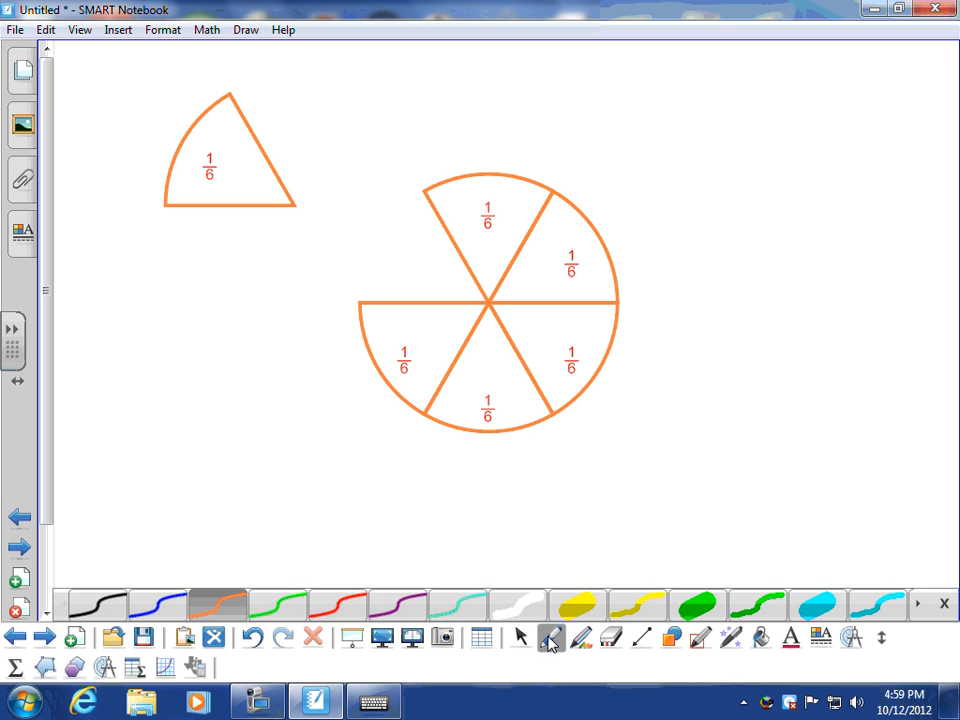
click(452, 606)
mouse_move(198, 438)
mouse_down()
mouse_move(190, 463)
mouse_move(155, 480)
mouse_move(214, 494)
mouse_move(157, 530)
mouse_up()
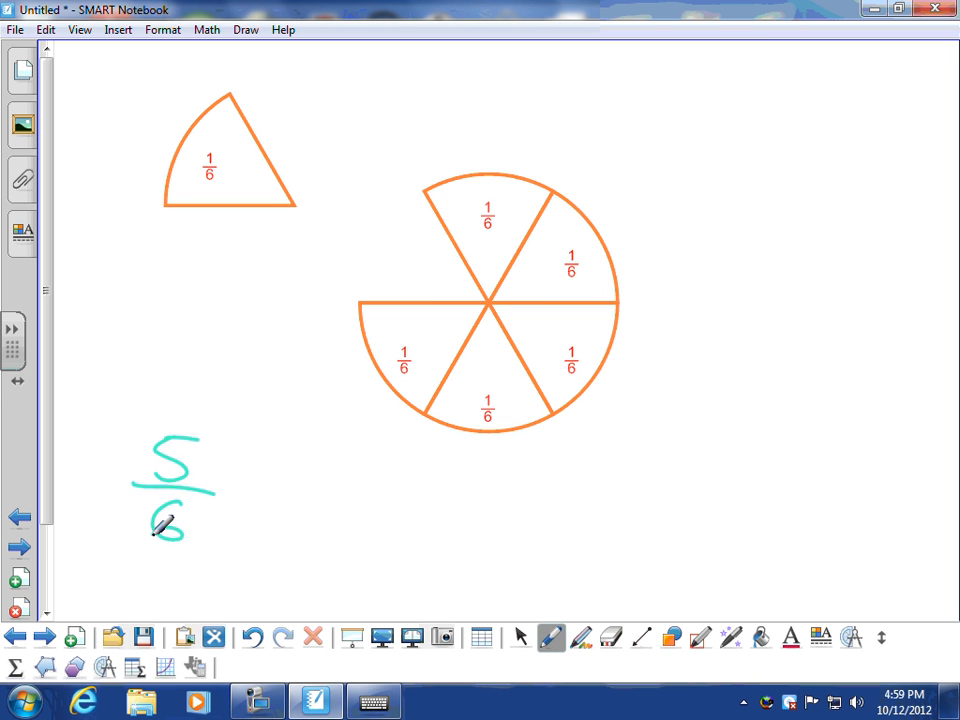
Pull the bottom and lower-left 1/6 sections out of the circle and place them below the first removed section
click(520, 637)
drag(476, 429, 176, 392)
drag(370, 380, 258, 336)
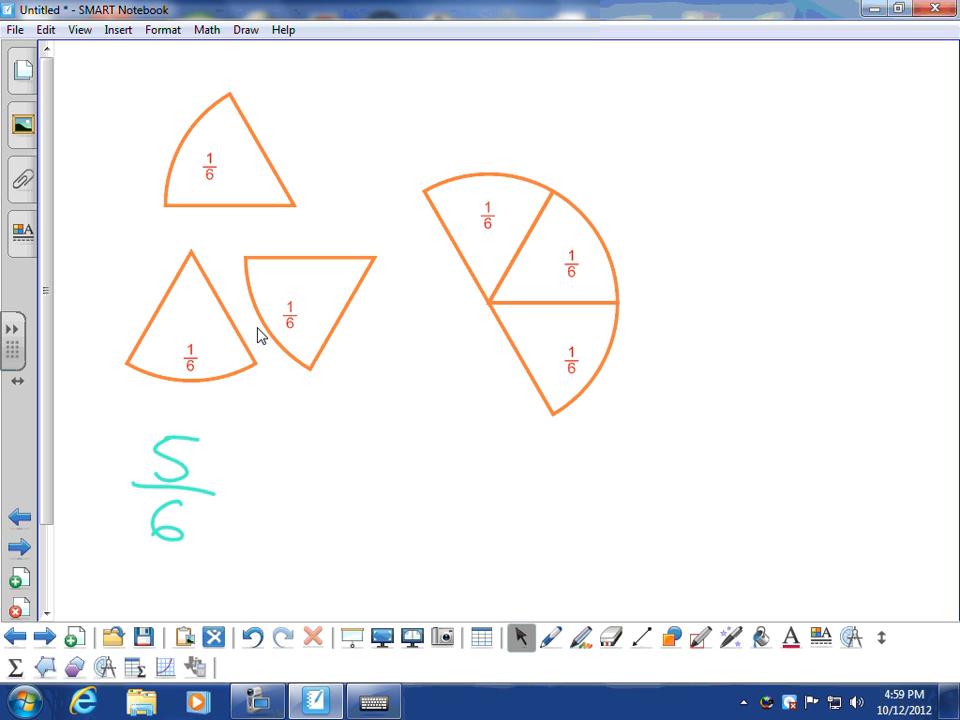
Handwrite the fraction 3/6 in turquoise beside the 5/6
click(550, 637)
drag(232, 493, 257, 491)
drag(242, 511, 278, 508)
mouse_move(283, 436)
mouse_down()
mouse_move(286, 470)
mouse_move(345, 490)
mouse_move(304, 533)
mouse_move(246, 501)
mouse_up()
click(609, 637)
click(520, 637)
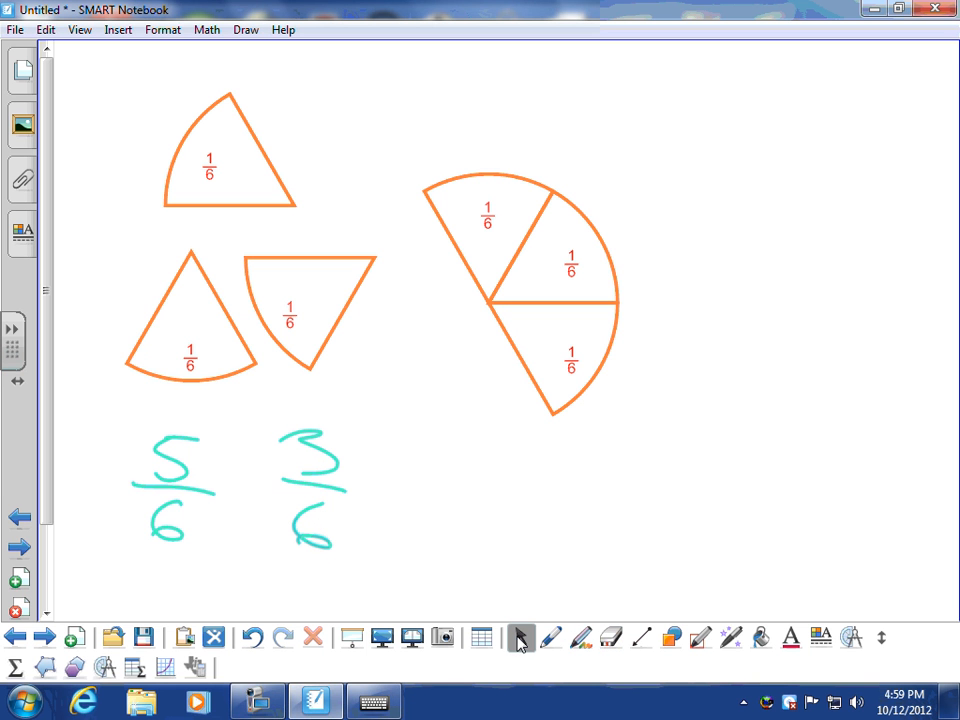
Move the handwritten 3/6 below the circle, convert it with Recognize Math Ink and accept and reposition the typeset fraction
drag(330, 492, 459, 514)
right_click(480, 442)
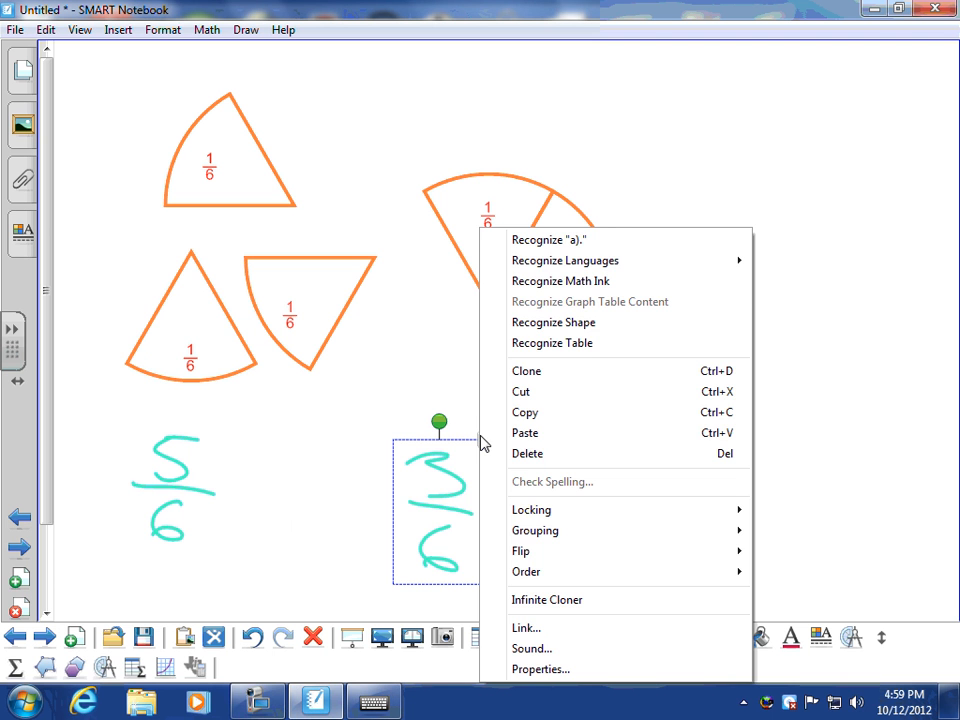
click(560, 281)
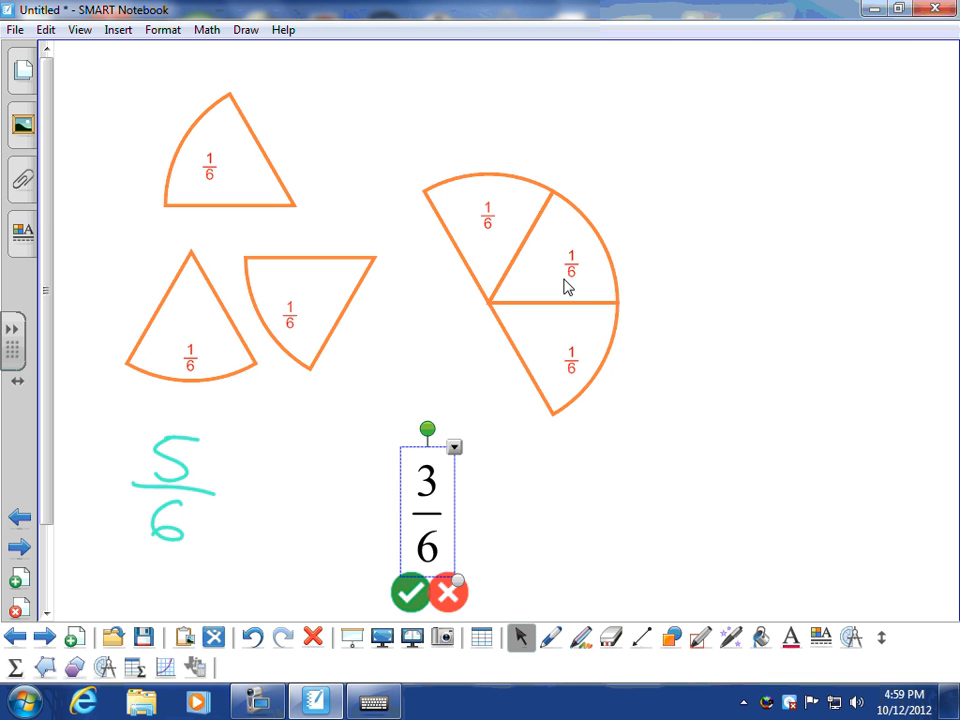
click(410, 593)
drag(430, 527, 484, 527)
Try to convert the handwritten 5/6 with Recognize Math Ink, and undo the conversion
click(173, 490)
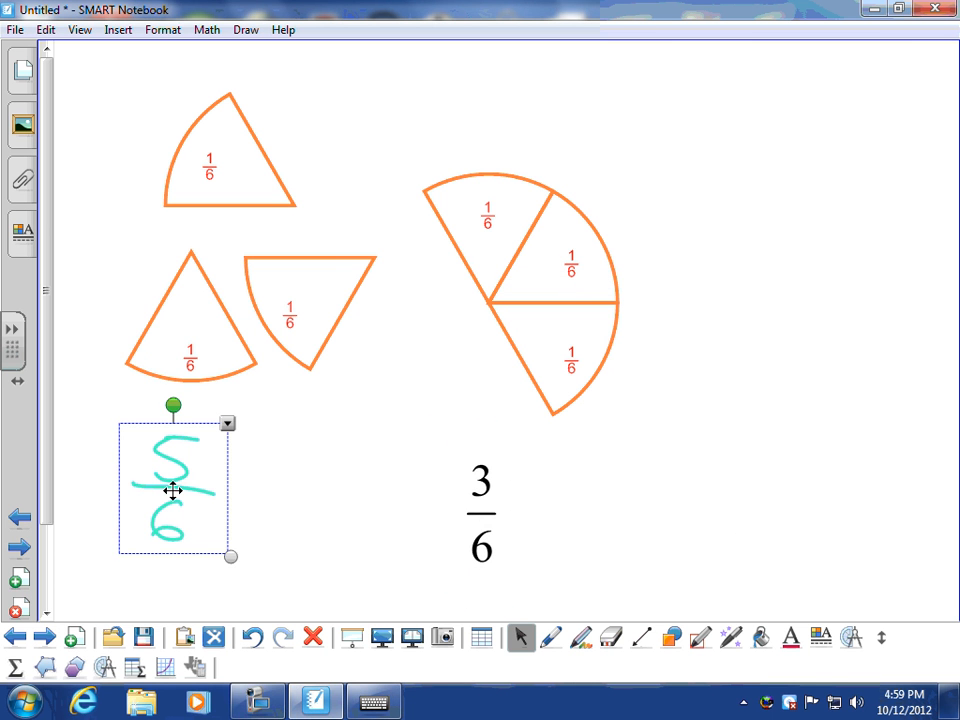
click(227, 424)
click(313, 283)
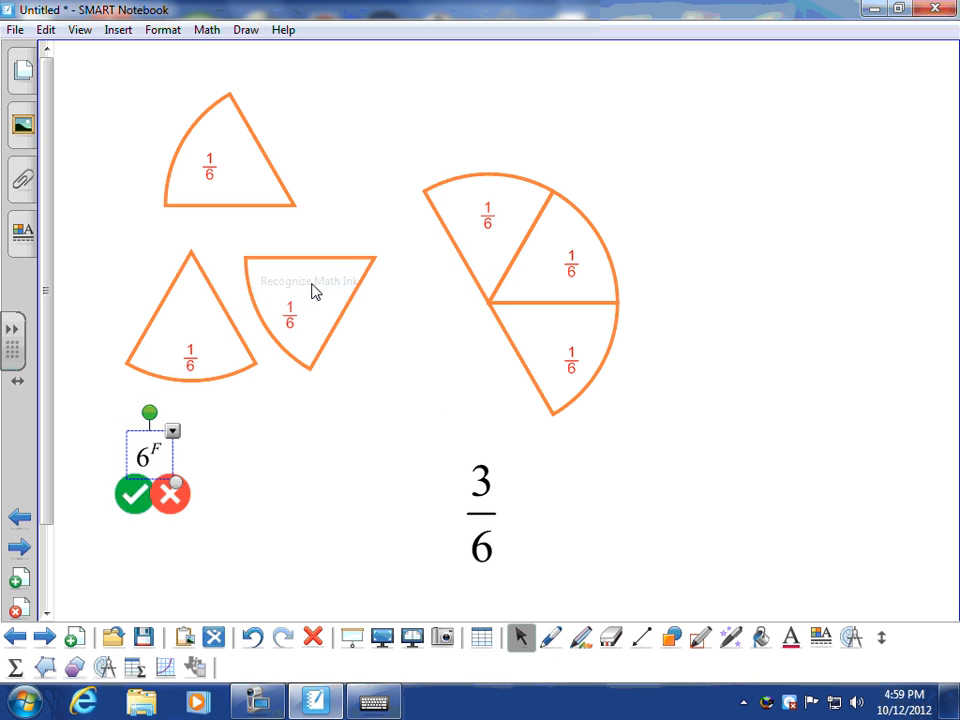
click(175, 432)
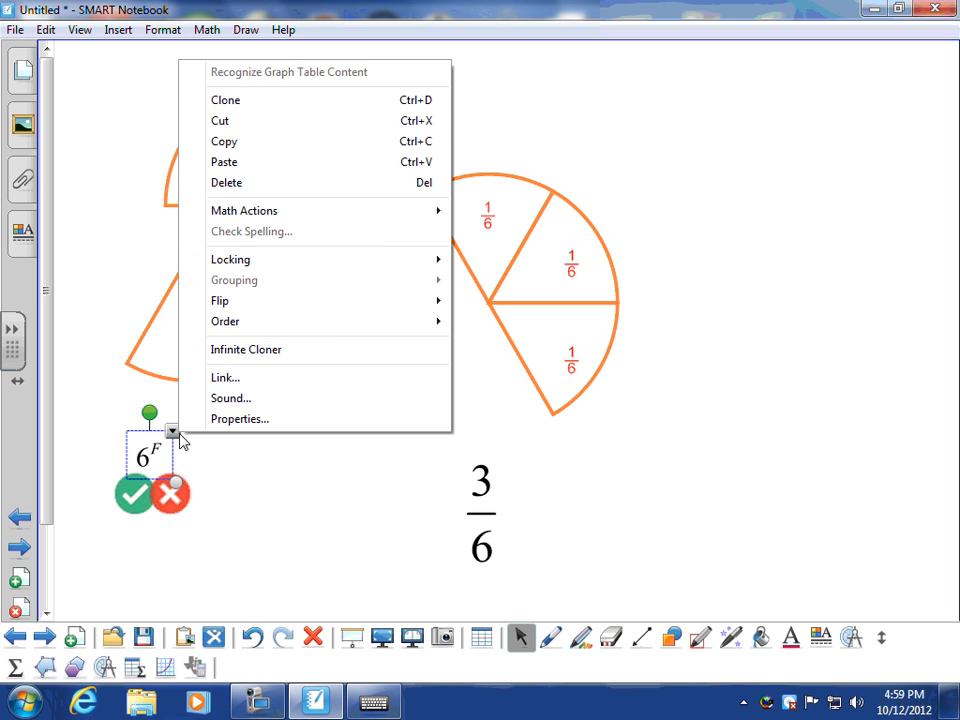
click(258, 639)
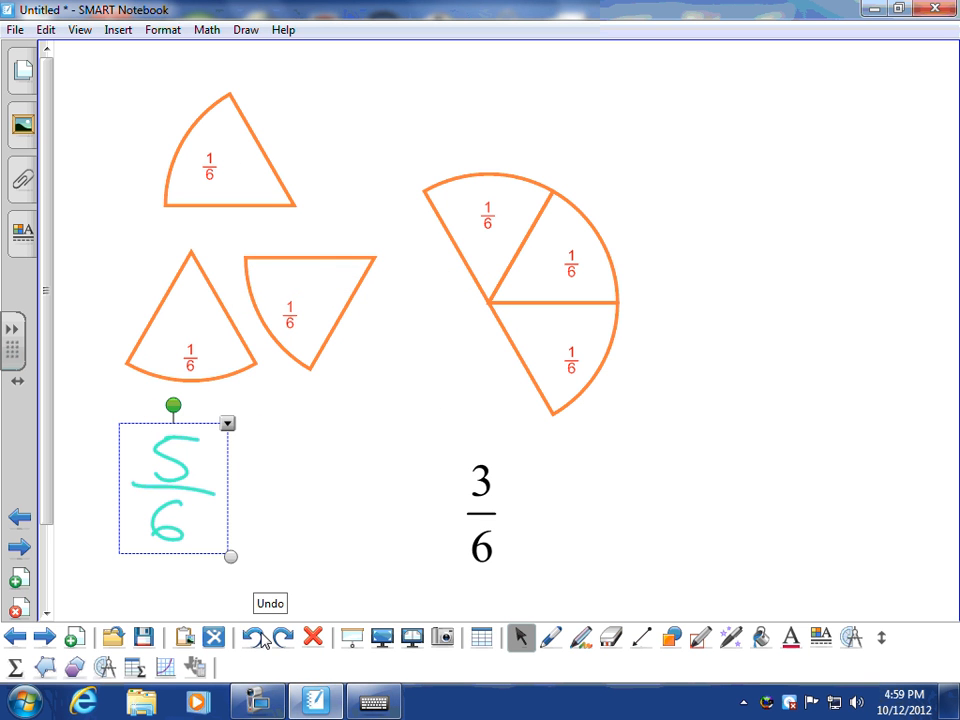
Delete the handwritten 5/6 from the page
click(228, 424)
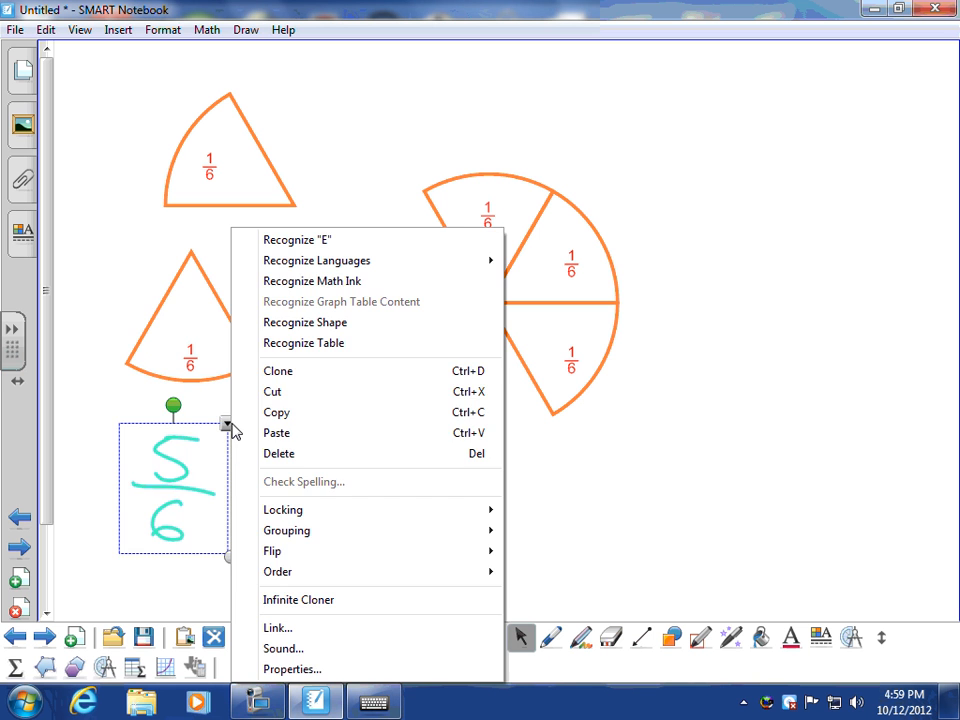
click(284, 454)
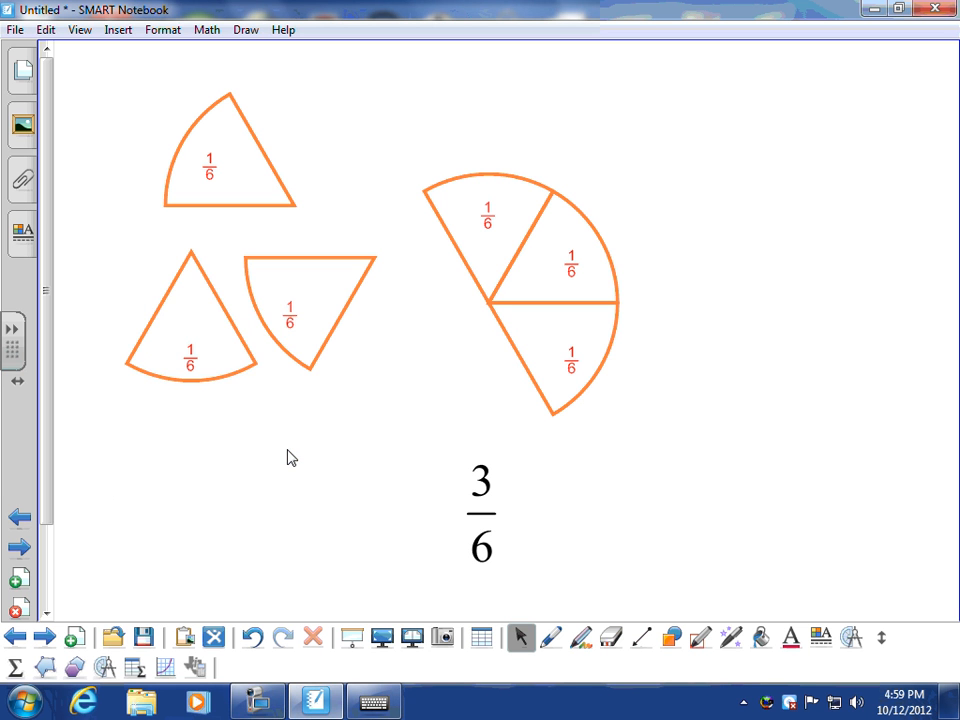
Move the three separated 1/6 sections back into their gaps to reassemble the full circle
drag(208, 384, 512, 443)
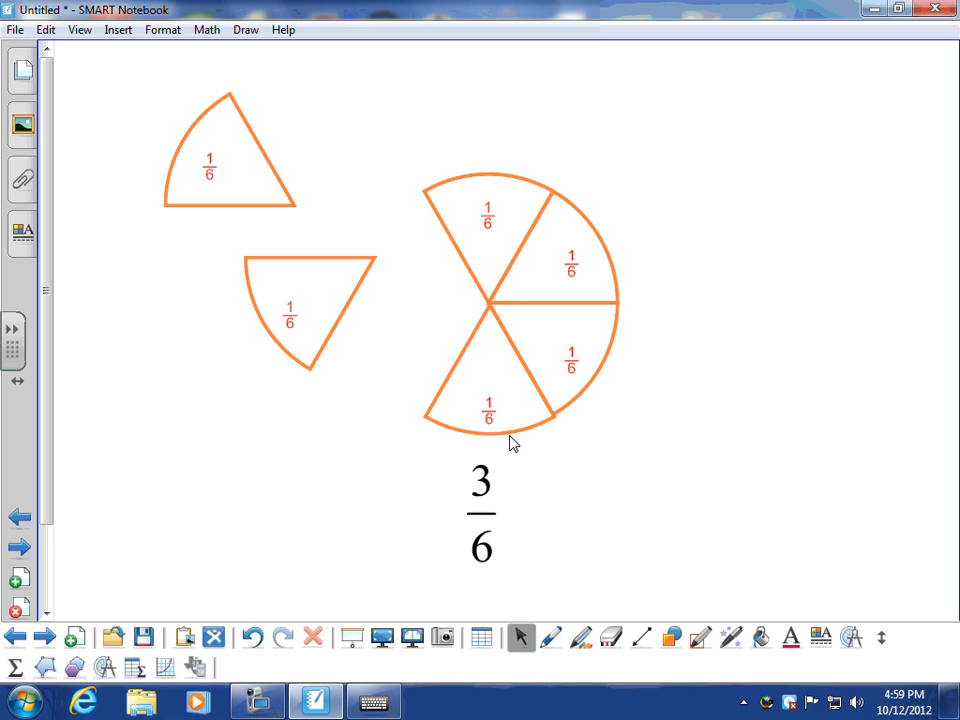
drag(312, 364, 424, 414)
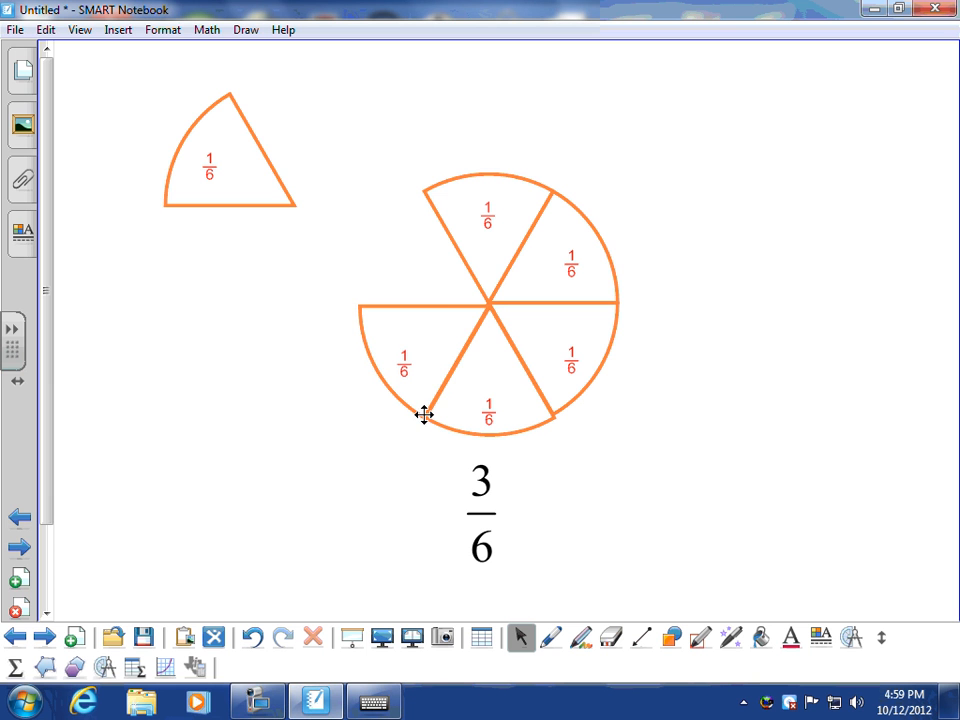
drag(262, 190, 475, 308)
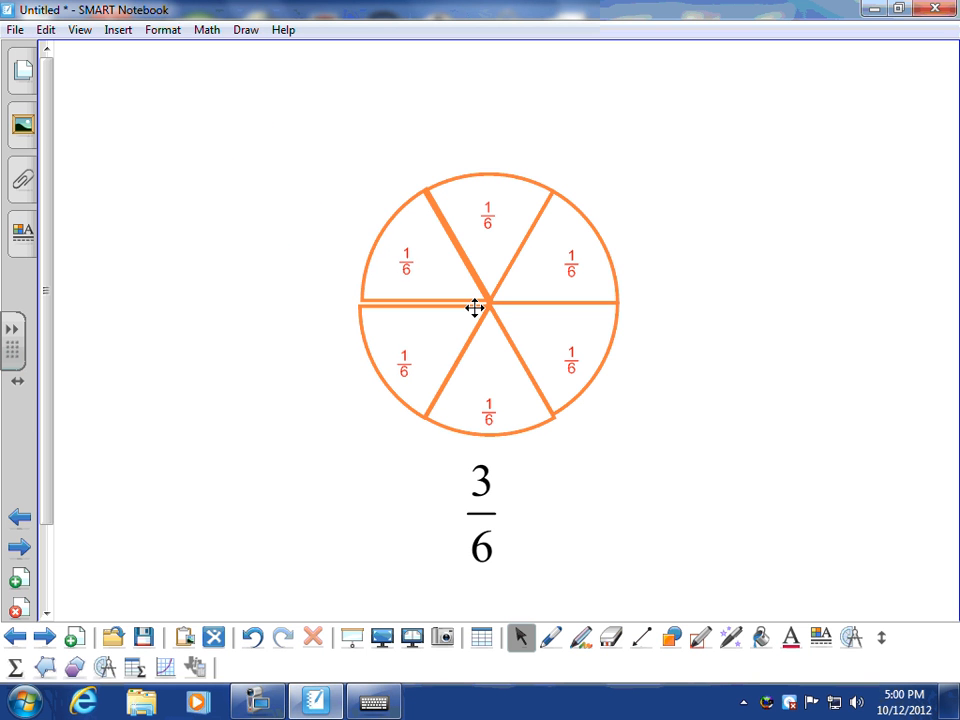
On the next page, insert an X/Y graph table with four blank rows, enlarge it slightly and move it to the page's upper-left area
click(45, 634)
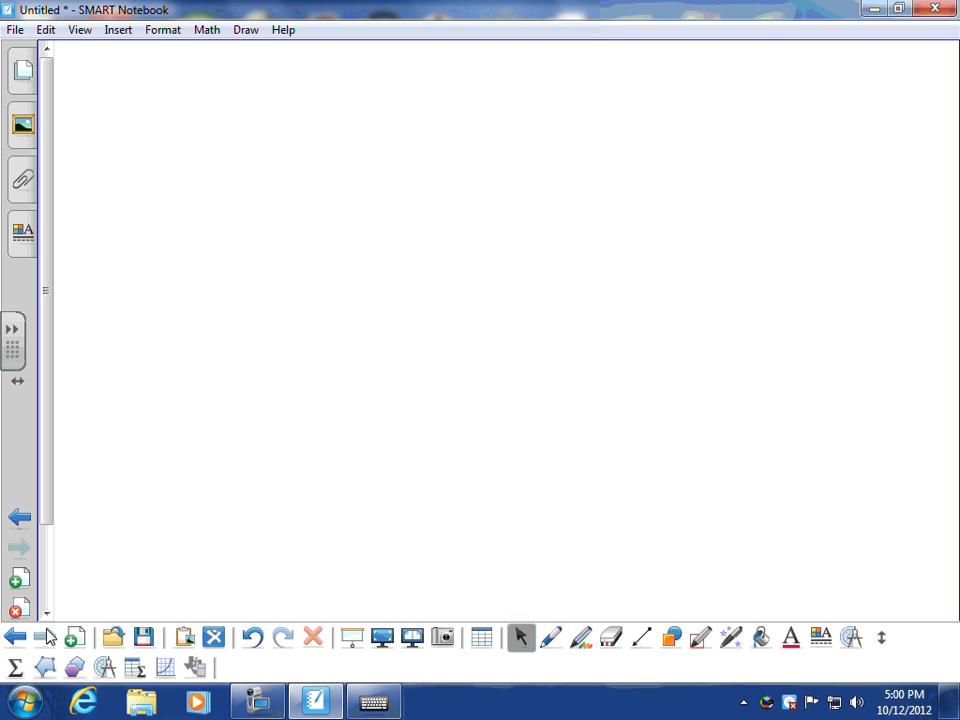
click(137, 671)
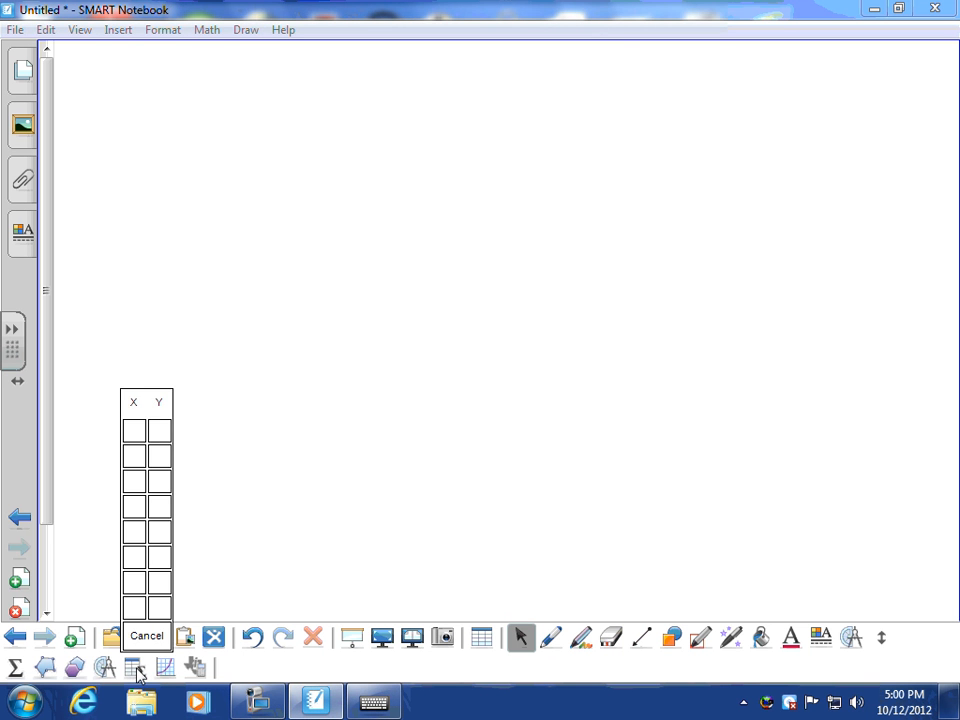
click(166, 518)
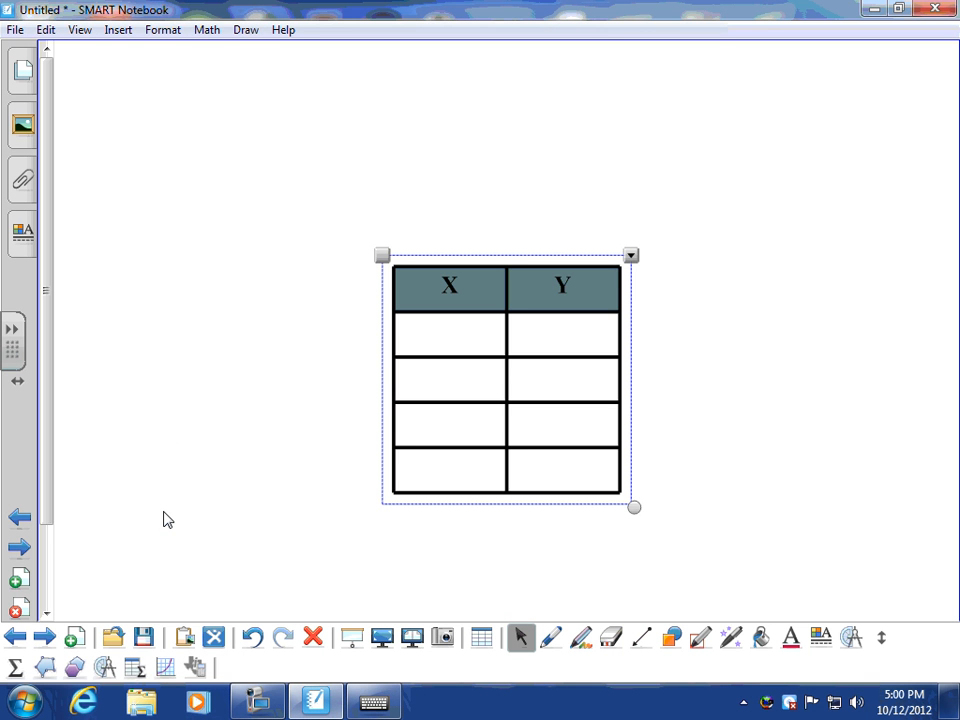
drag(383, 256, 93, 97)
drag(360, 347, 274, 551)
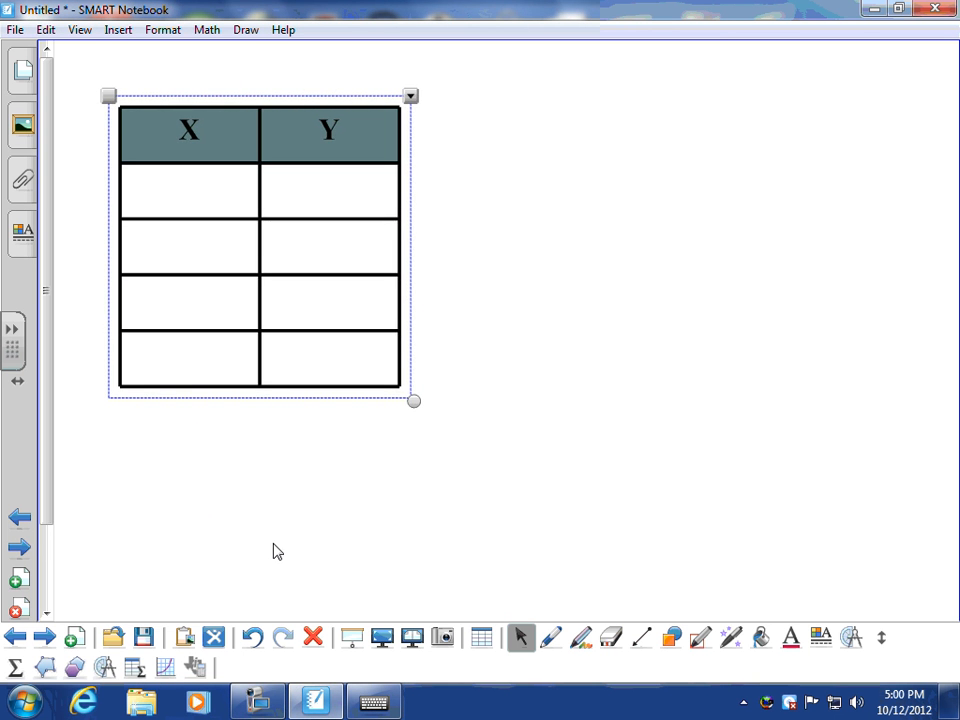
drag(108, 96, 75, 81)
Handwrite a green x in each X cell and a green y in each Y cell of the table, and go to the next page
click(556, 637)
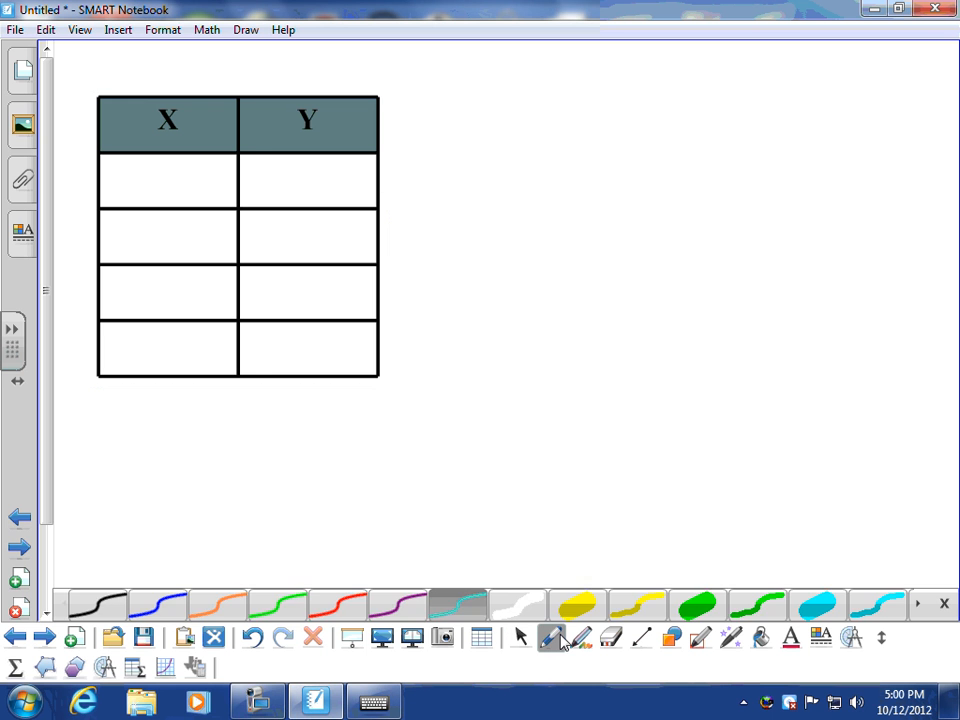
click(273, 603)
mouse_move(139, 174)
mouse_down()
mouse_move(151, 166)
mouse_move(141, 190)
mouse_move(199, 223)
mouse_move(150, 248)
mouse_up()
mouse_move(142, 280)
mouse_down()
mouse_move(176, 274)
mouse_move(150, 285)
mouse_up()
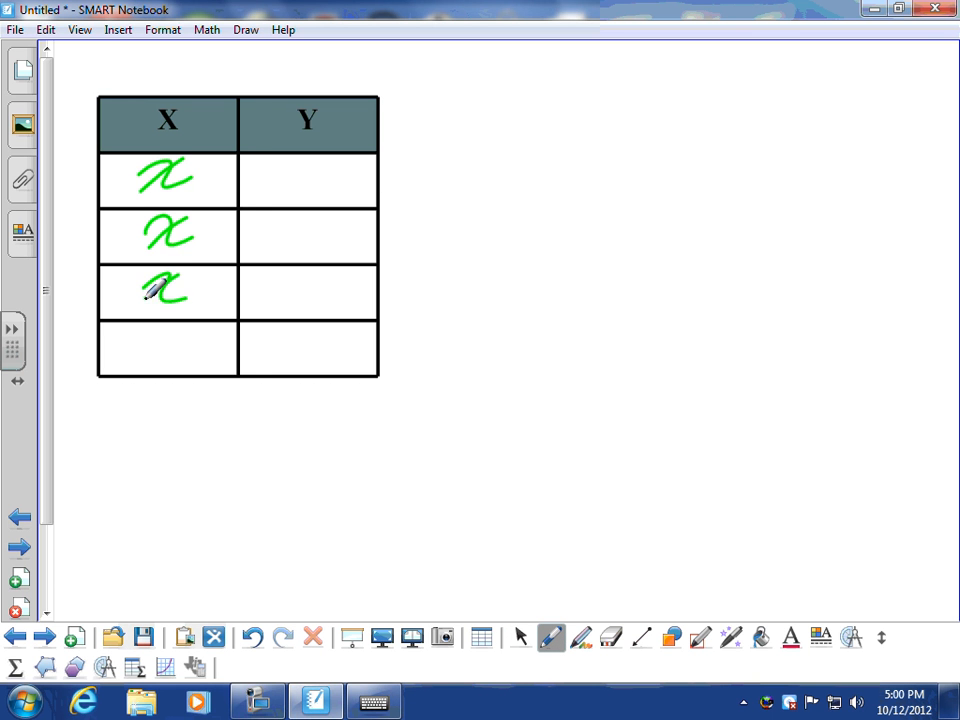
mouse_move(142, 340)
mouse_down()
mouse_move(212, 343)
mouse_move(150, 352)
mouse_up()
drag(280, 333, 296, 364)
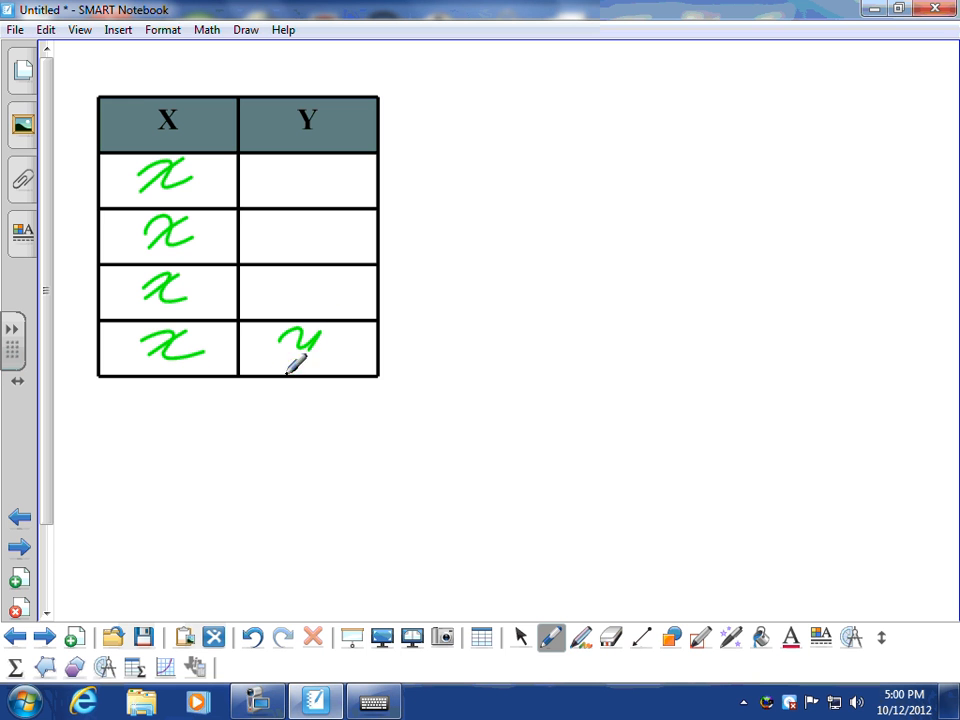
mouse_move(289, 277)
mouse_down()
mouse_move(321, 268)
mouse_move(311, 300)
mouse_up()
mouse_move(291, 229)
mouse_down()
mouse_move(316, 235)
mouse_move(298, 268)
mouse_up()
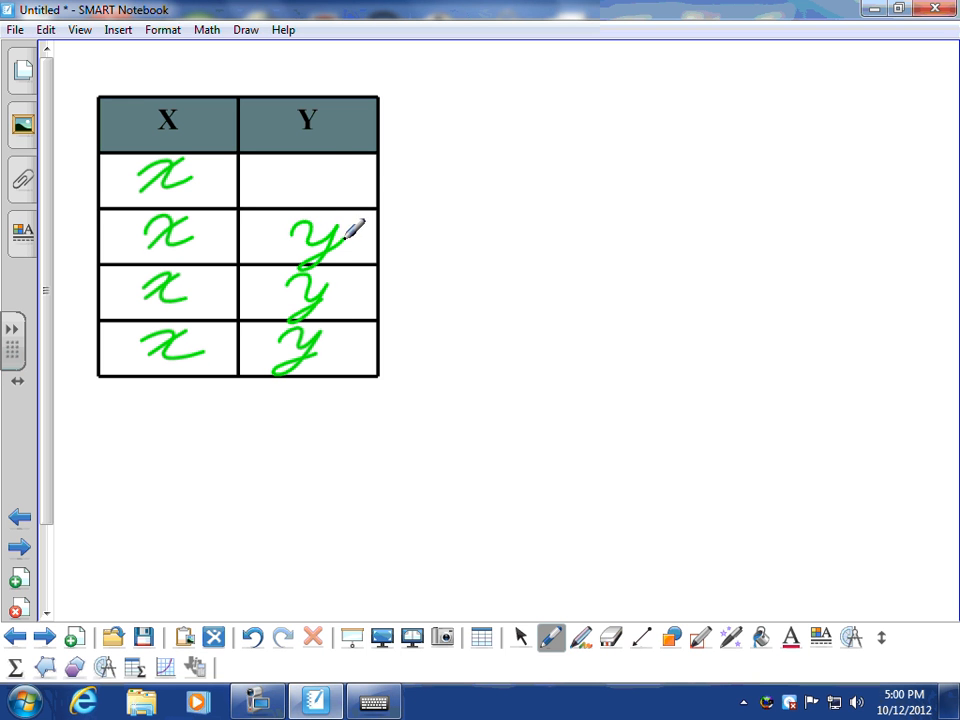
drag(302, 172, 362, 177)
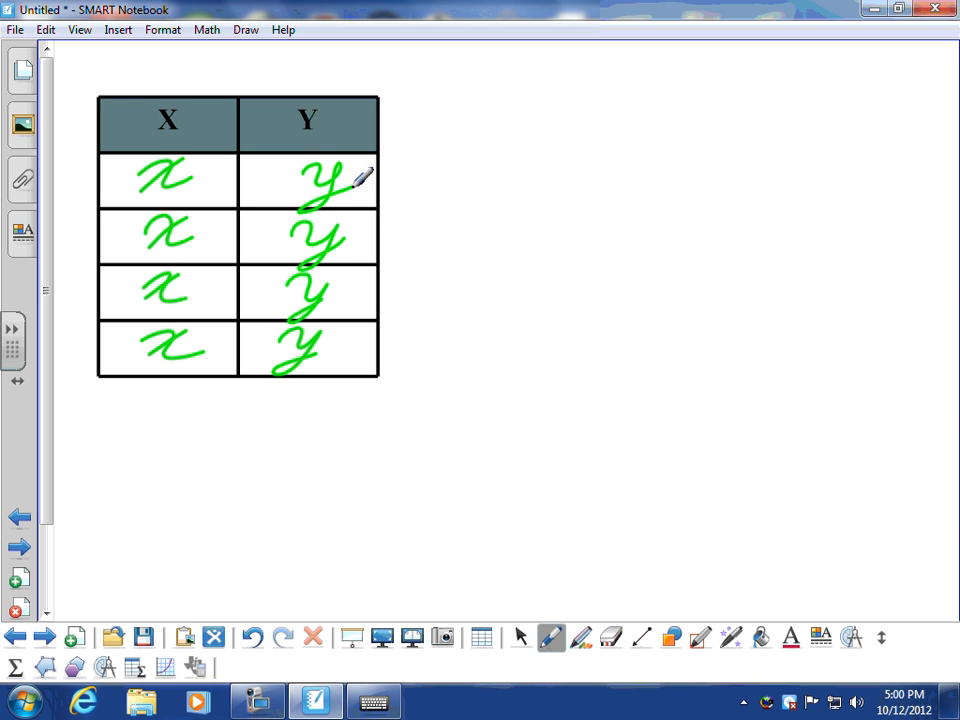
click(521, 637)
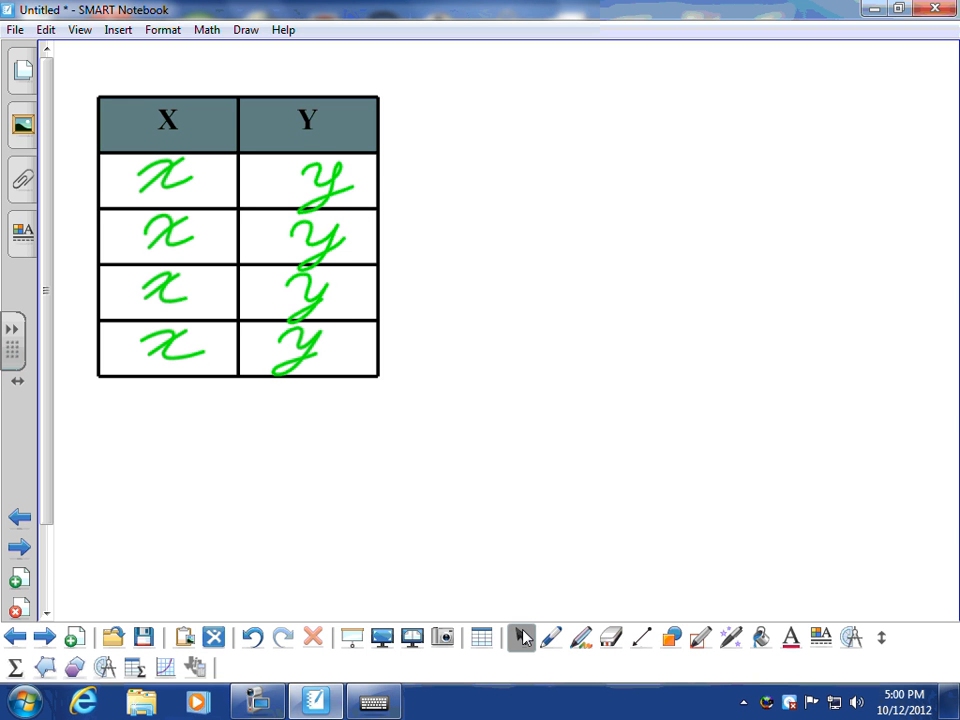
click(44, 637)
Insert a Cartesian graph on the blank page and remove it again
click(166, 668)
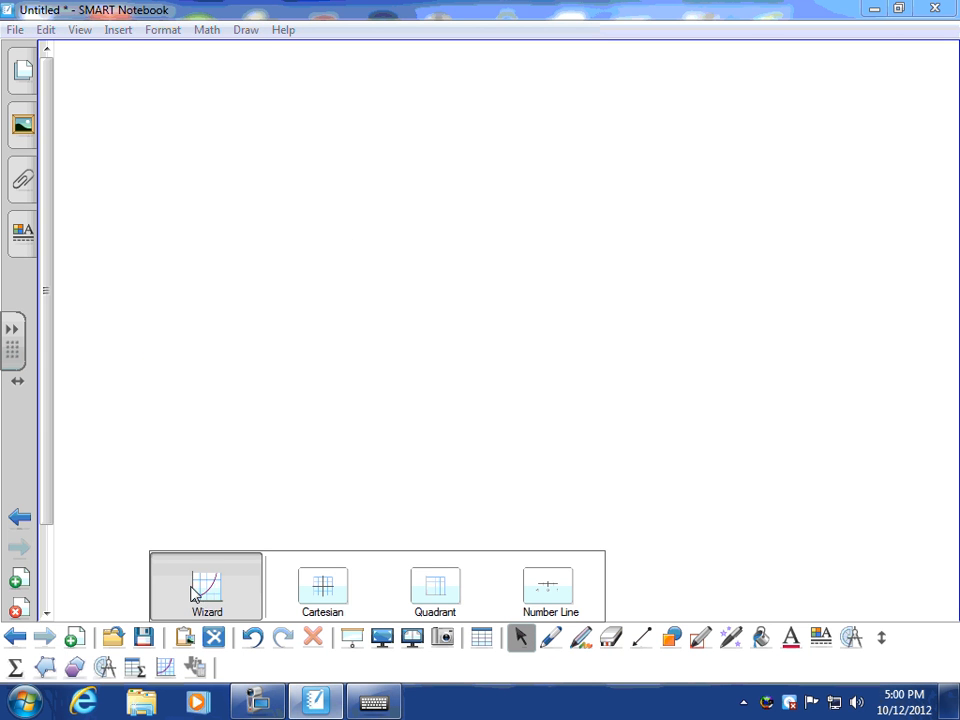
click(300, 603)
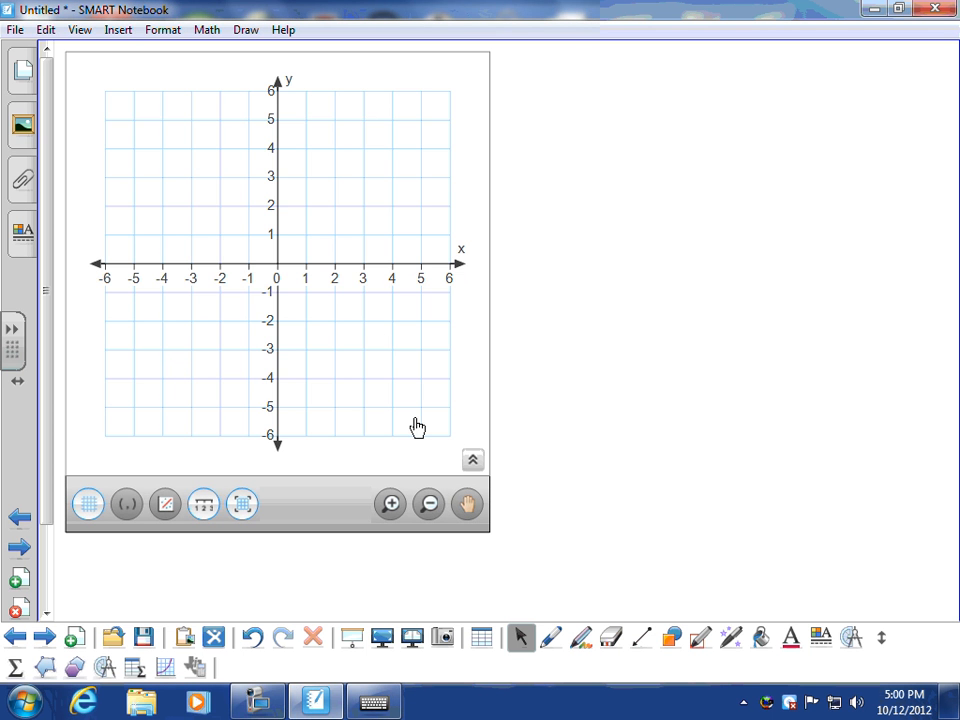
right_click(188, 426)
click(232, 180)
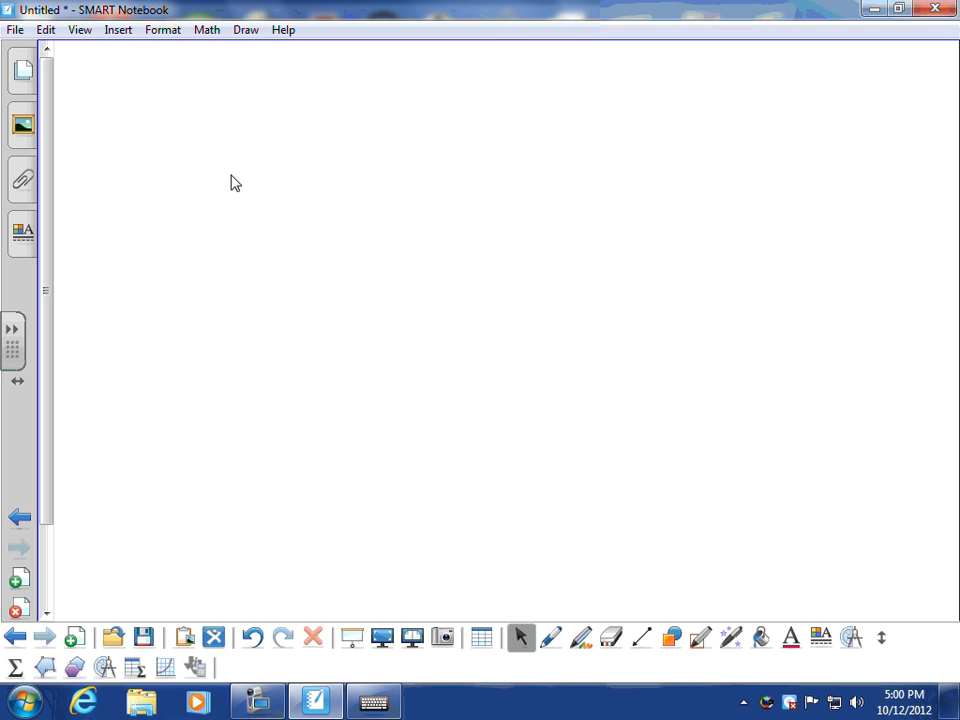
Insert a number line from -10 to 10, move it down the page and widen it to span the page width
click(170, 666)
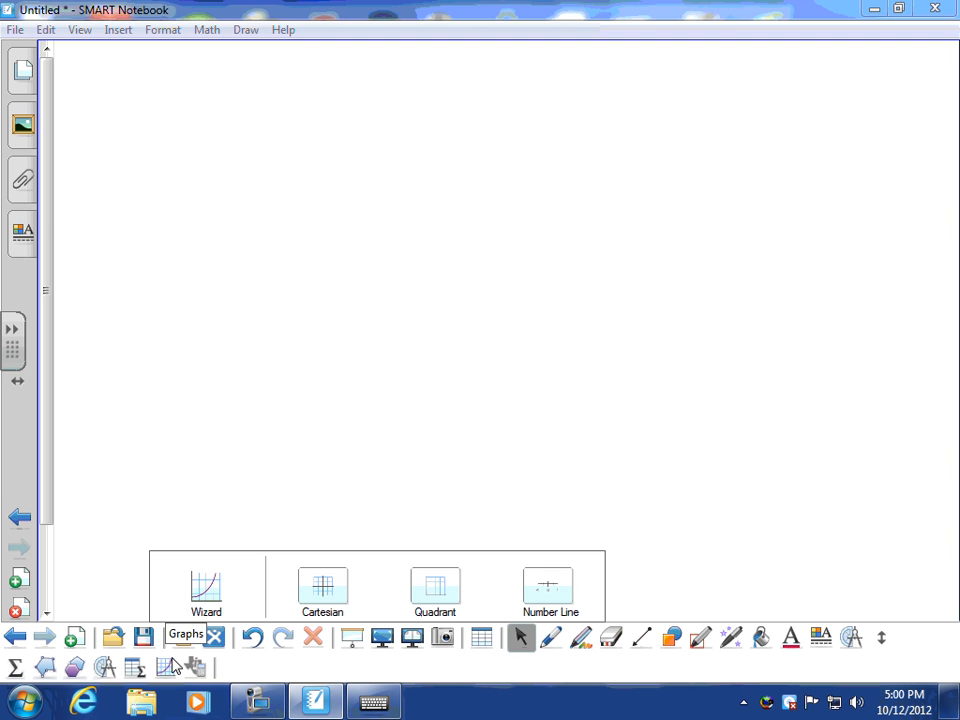
click(547, 592)
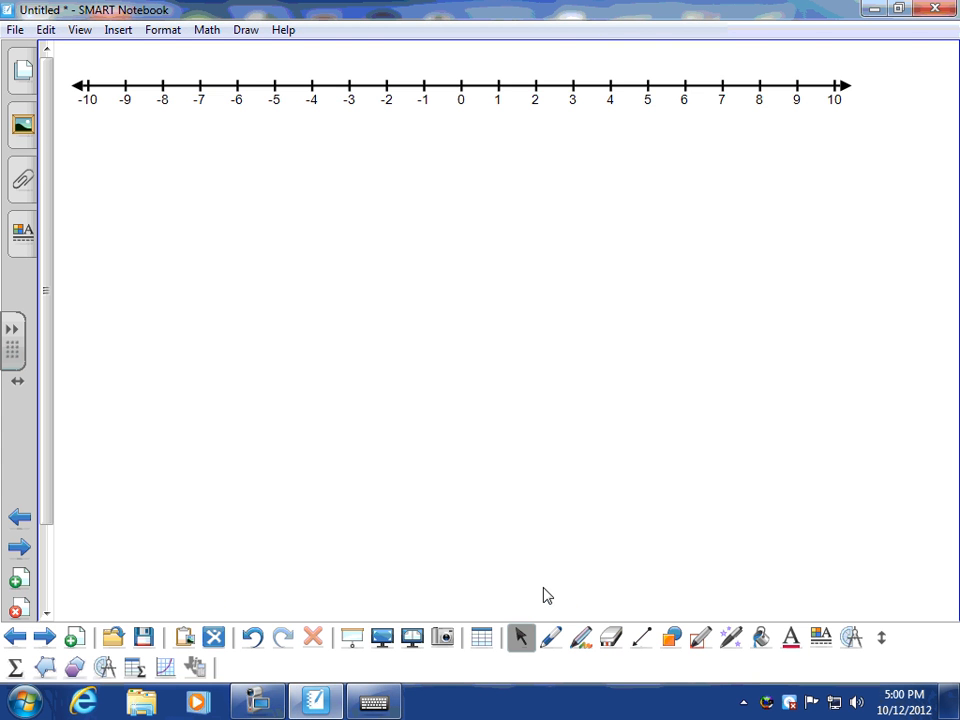
drag(448, 89, 471, 234)
click(604, 424)
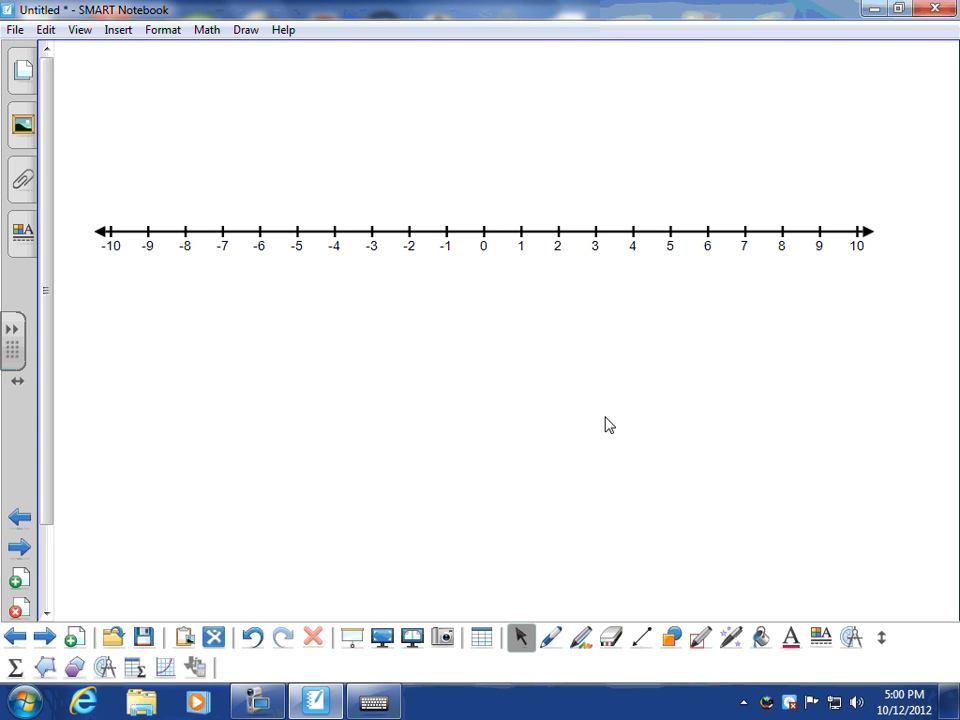
click(285, 230)
drag(883, 268, 937, 306)
drag(819, 223, 804, 223)
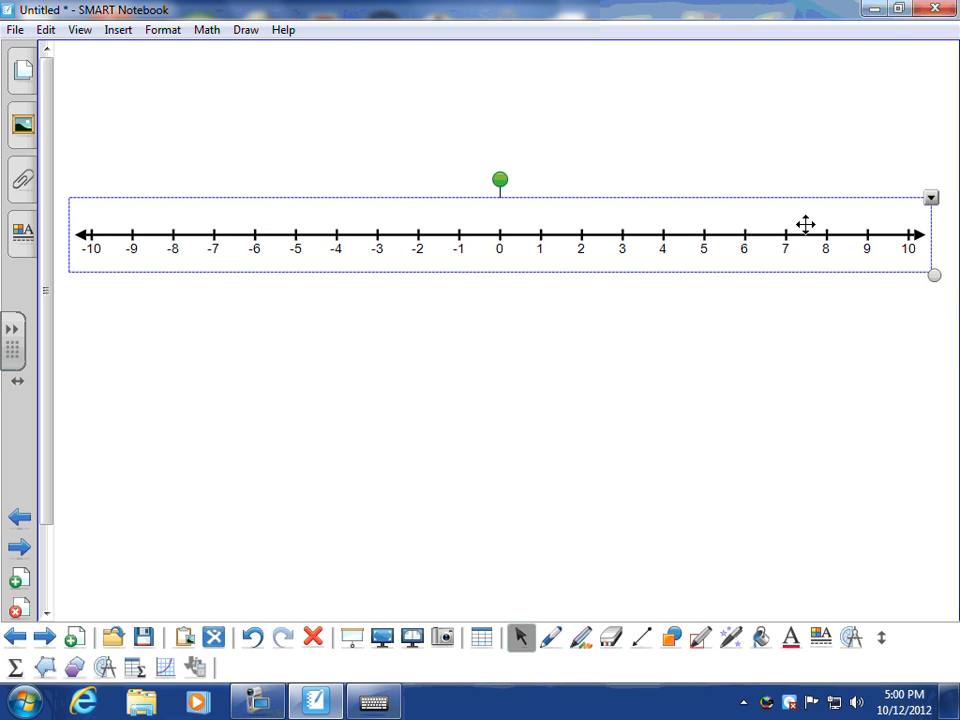
click(790, 299)
With the red pen, draw a filled dot at -4 on the number line and an arrow from it to 0
click(551, 638)
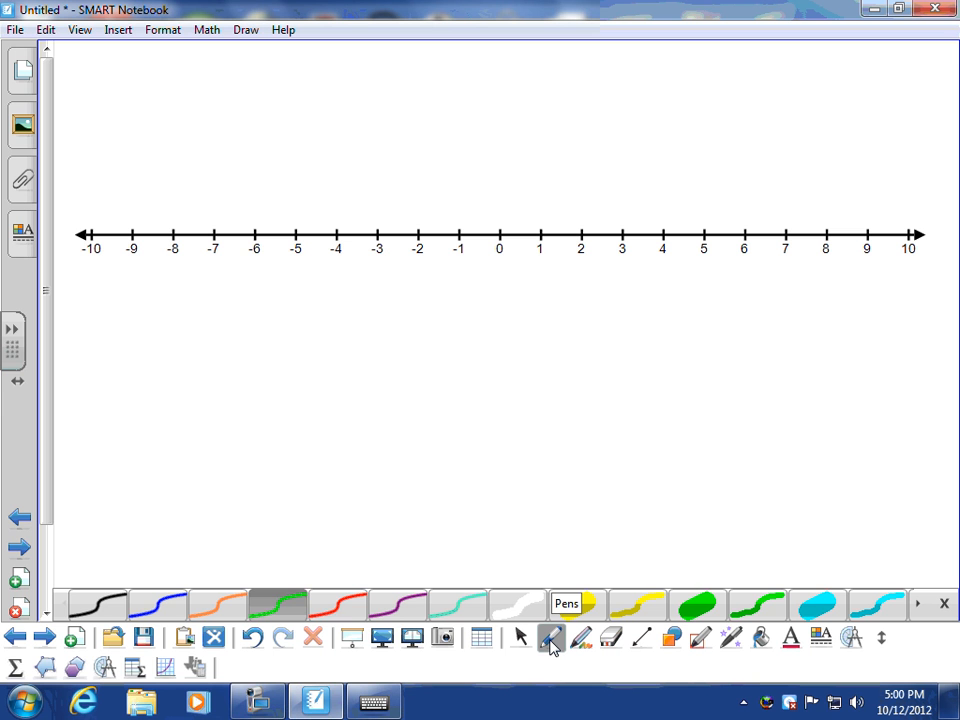
click(323, 608)
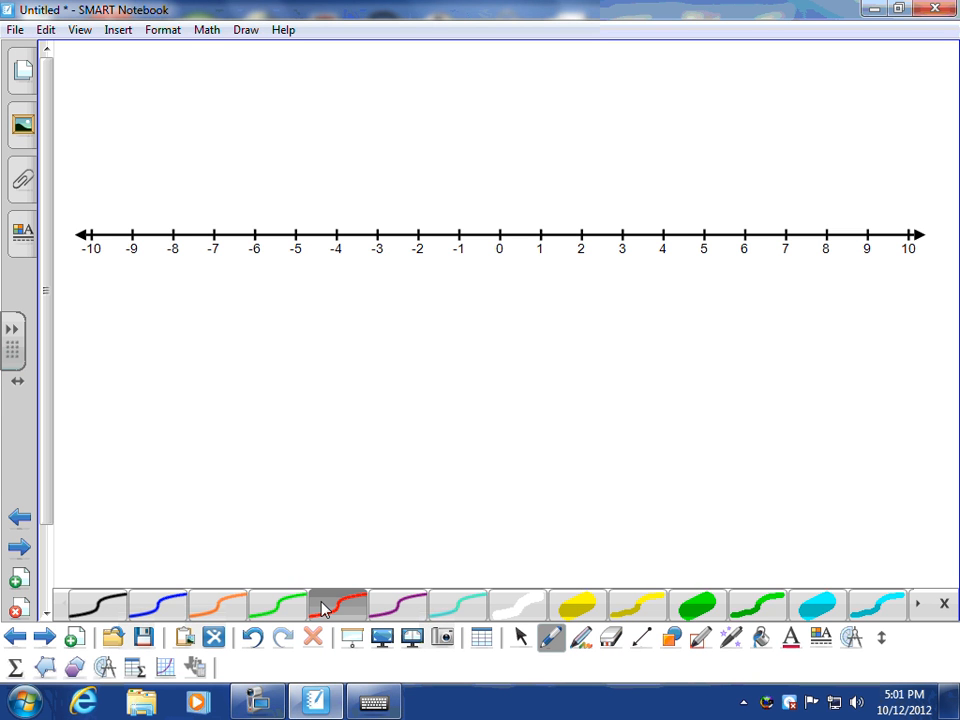
mouse_move(350, 228)
mouse_down()
mouse_move(341, 235)
mouse_move(497, 235)
mouse_move(481, 256)
mouse_move(491, 229)
mouse_up()
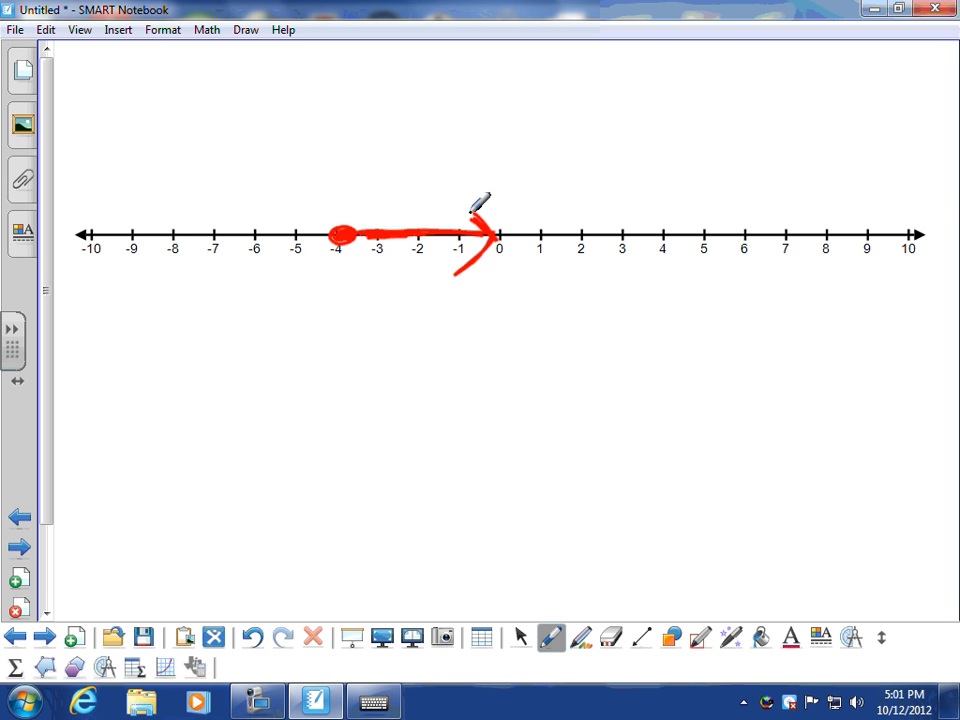
drag(466, 208, 500, 231)
Cut the red arrow from the number line, keep the dot, and redraw the arrow by hand from -4 to 0
click(520, 637)
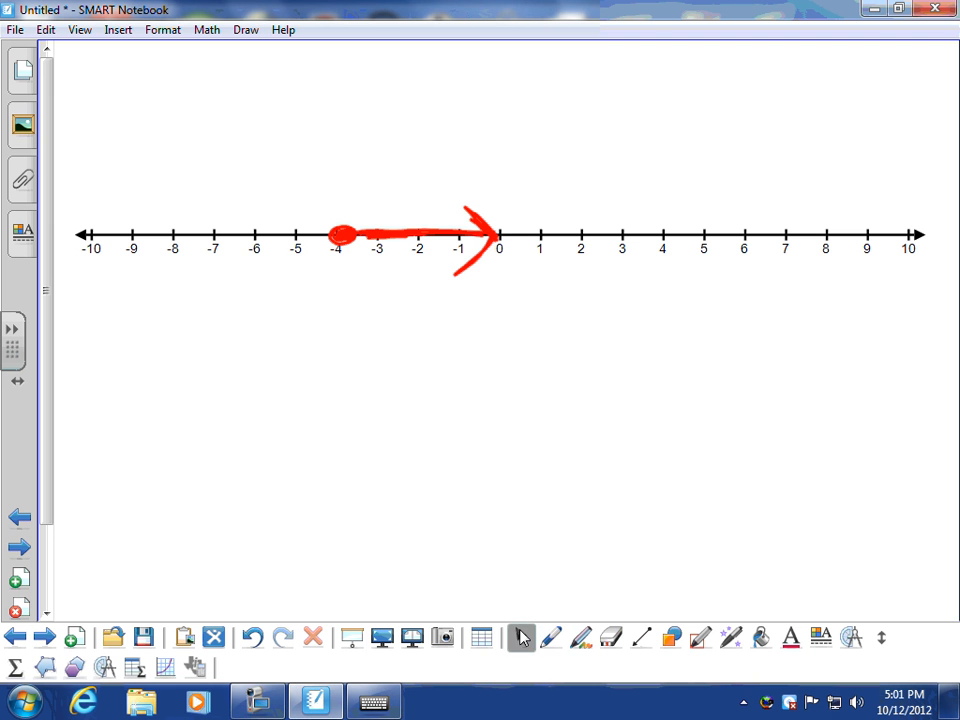
click(463, 263)
click(510, 194)
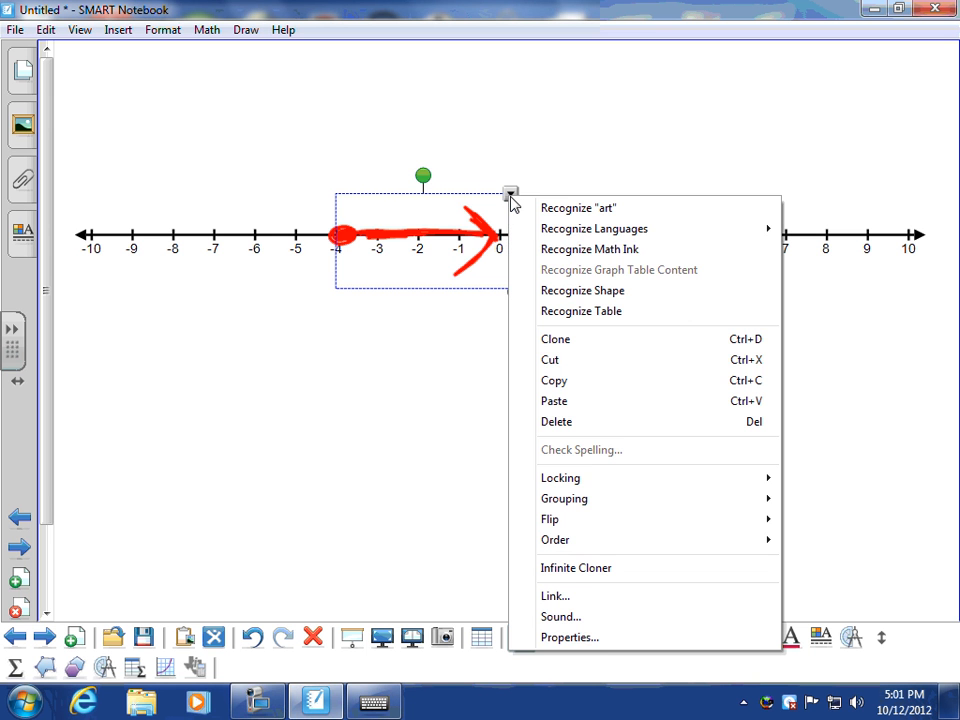
click(552, 359)
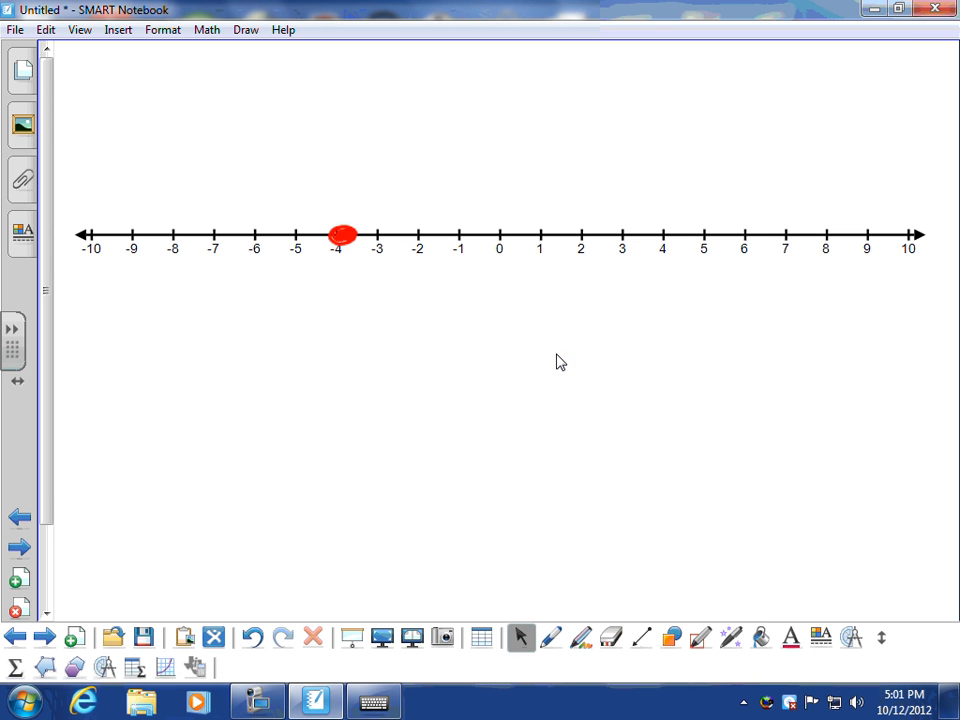
click(549, 637)
mouse_move(345, 232)
mouse_down()
mouse_move(386, 219)
mouse_move(504, 223)
mouse_move(495, 275)
mouse_up()
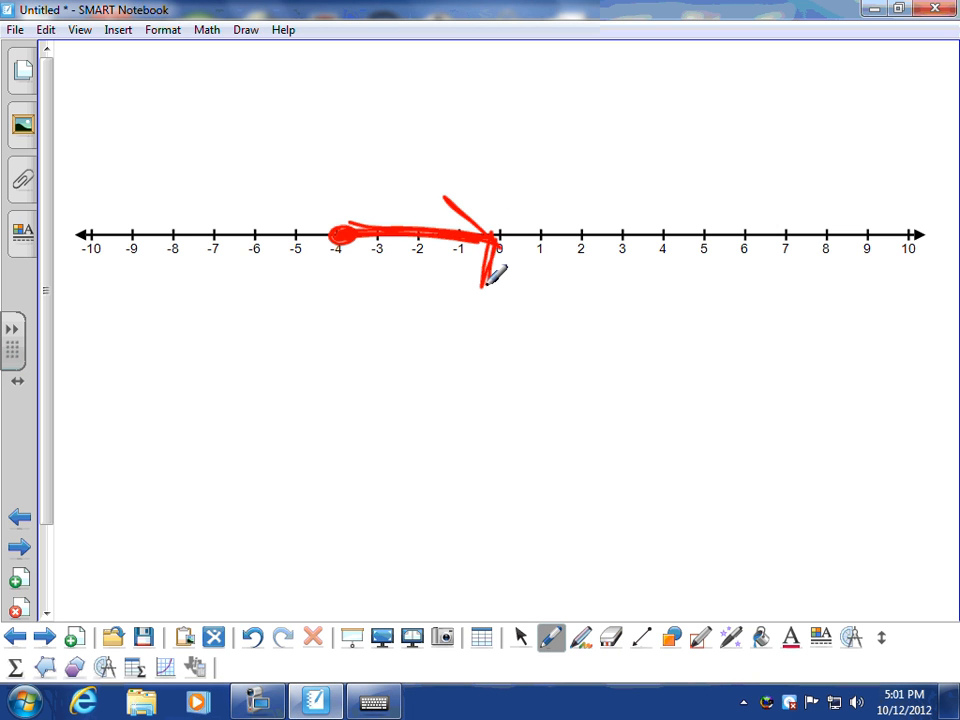
click(515, 633)
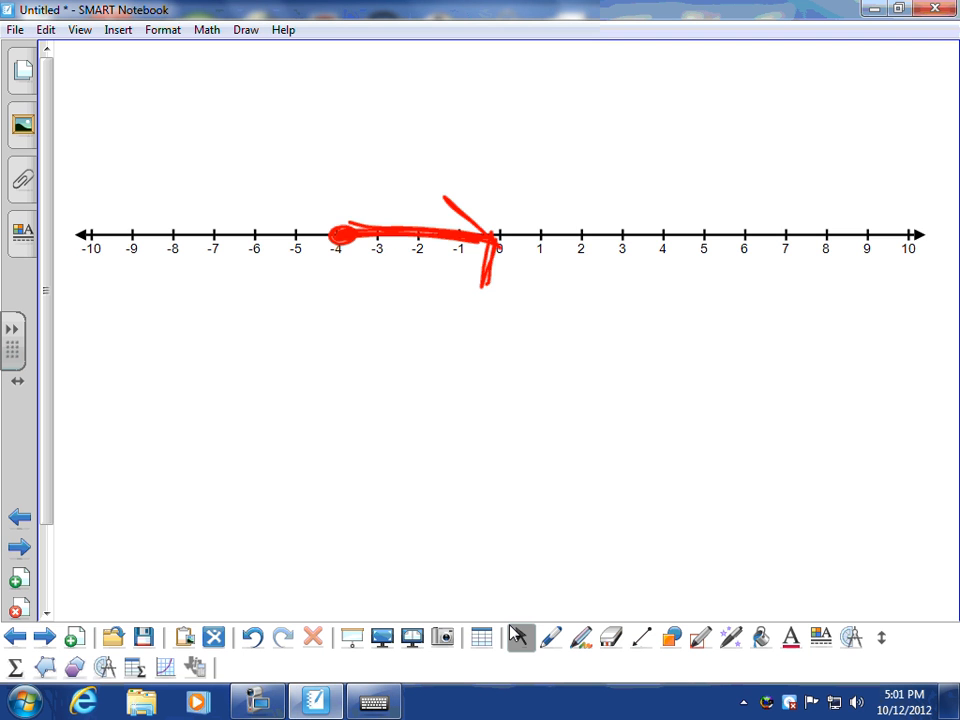
On the next page, start the graph Wizard and choose the Quadrant graph type
click(45, 637)
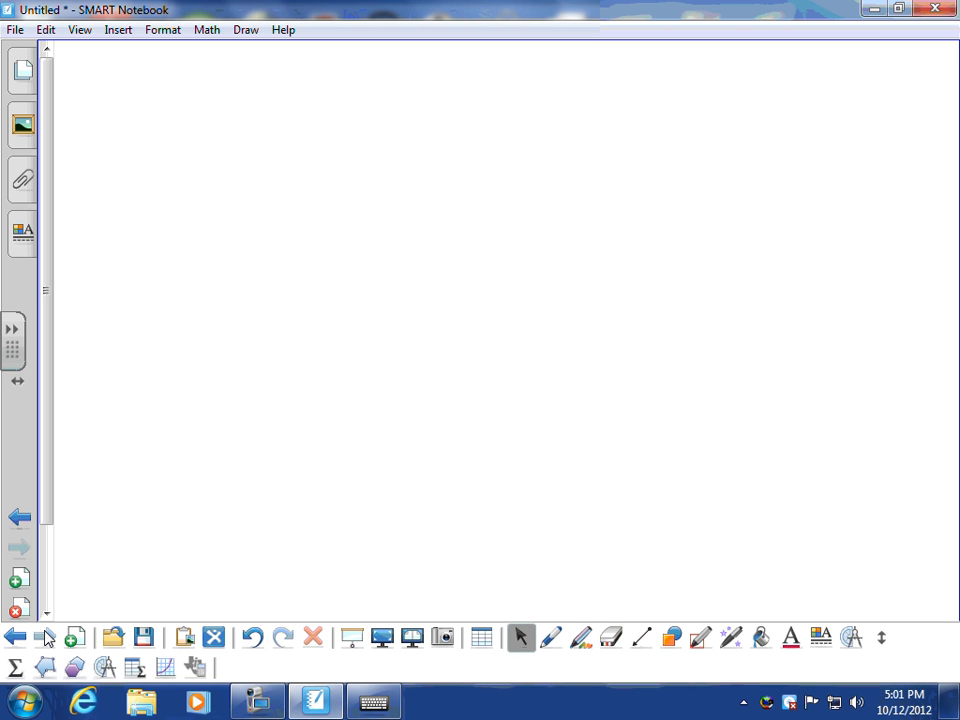
click(168, 665)
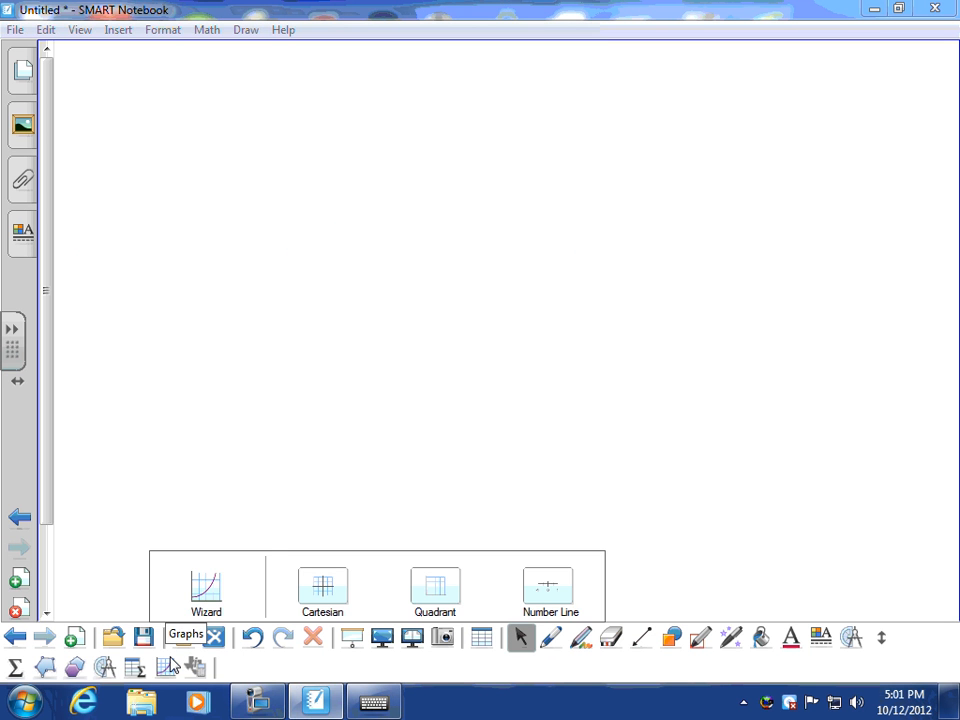
click(204, 600)
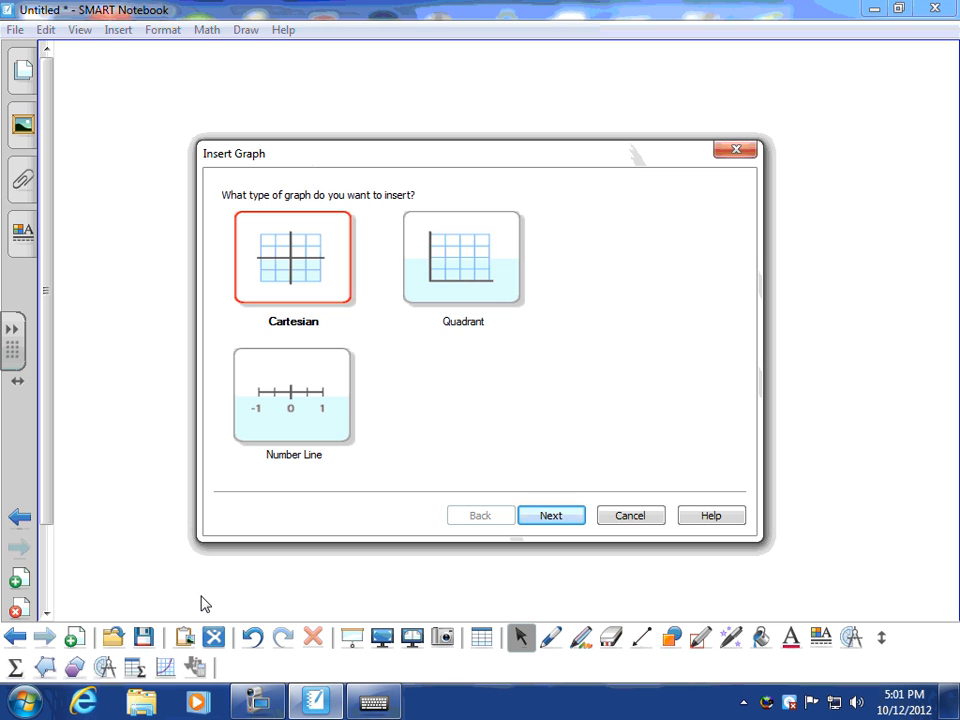
click(433, 279)
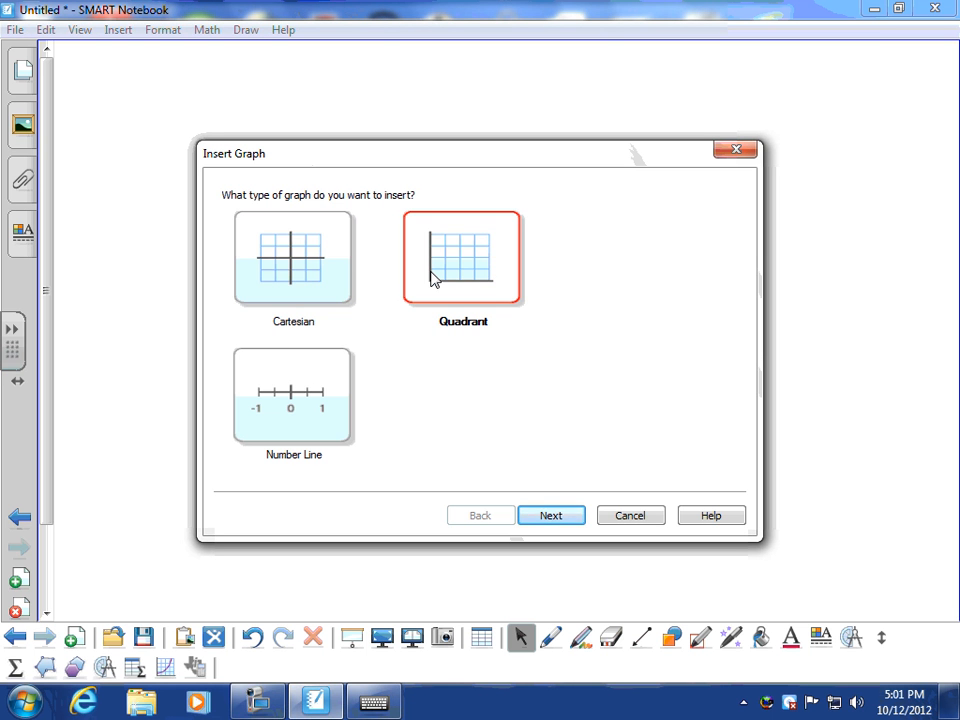
click(549, 518)
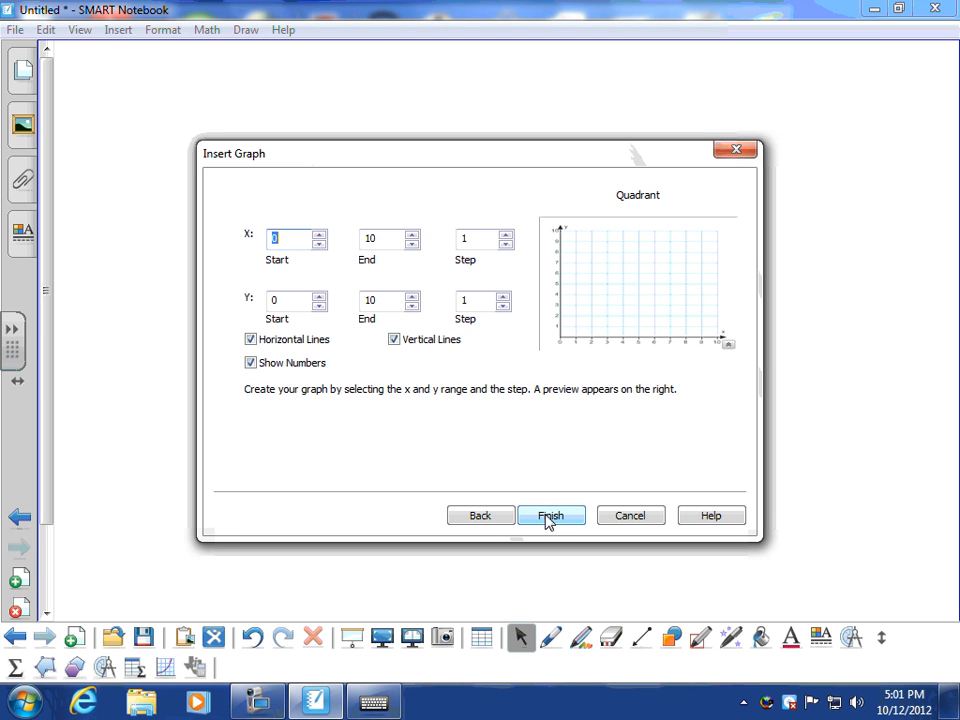
Set both the X and Y start values to 4 and insert the quadrant graph
click(320, 236)
click(320, 236)
click(320, 236)
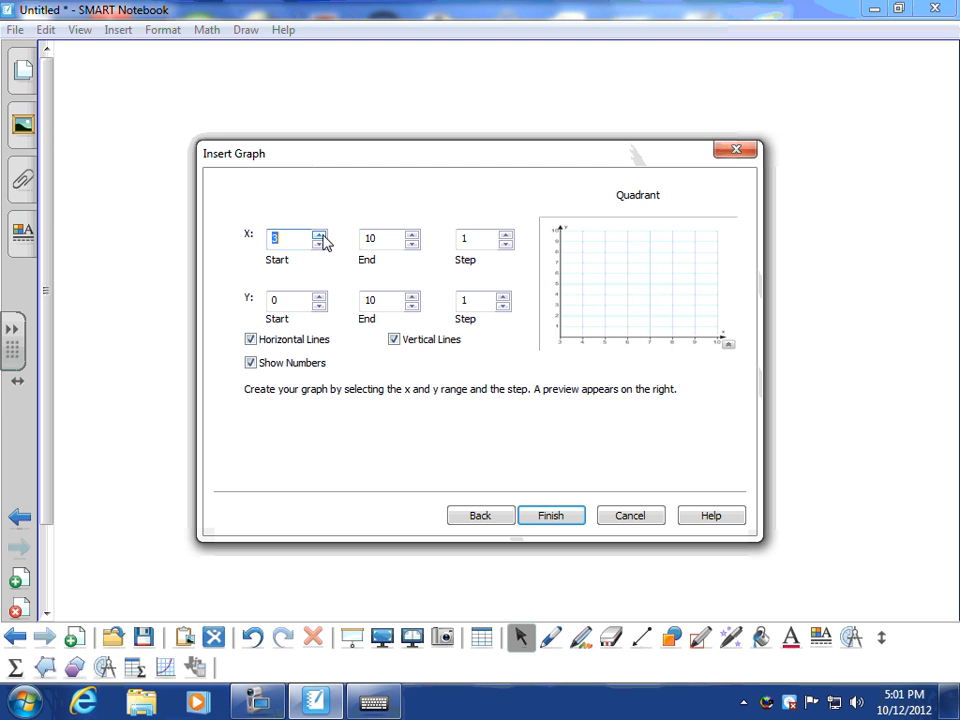
click(320, 237)
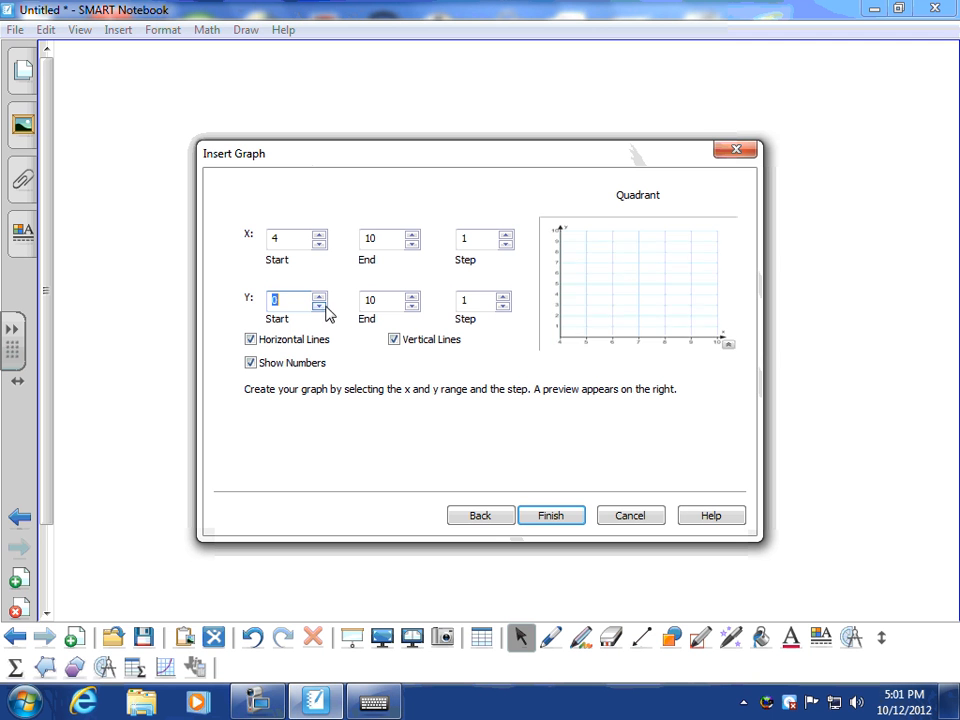
click(320, 298)
click(320, 298)
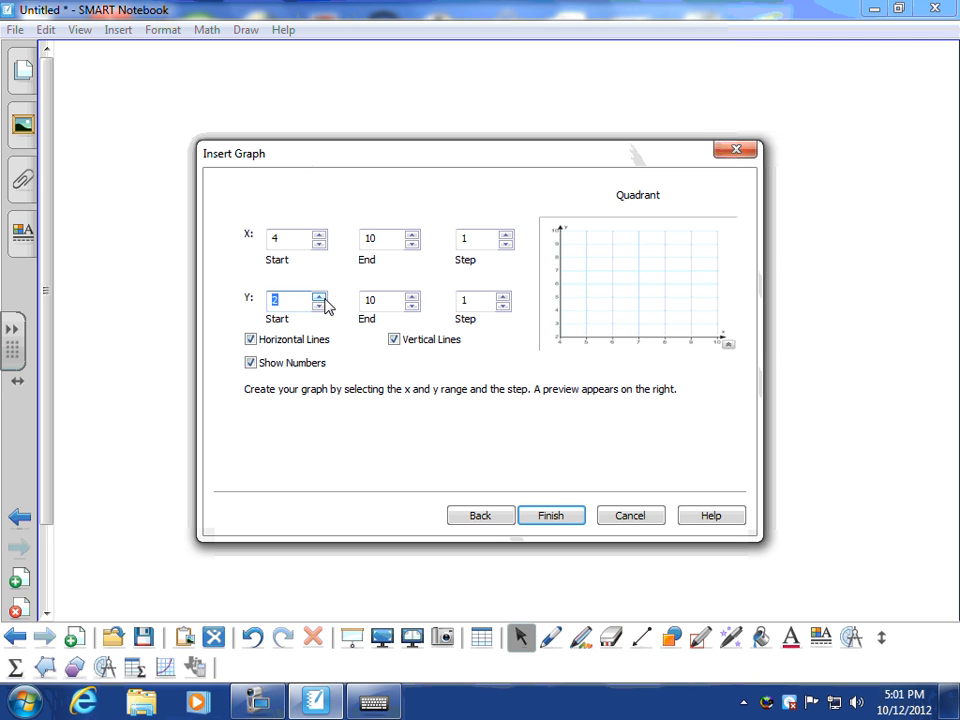
click(319, 297)
click(319, 297)
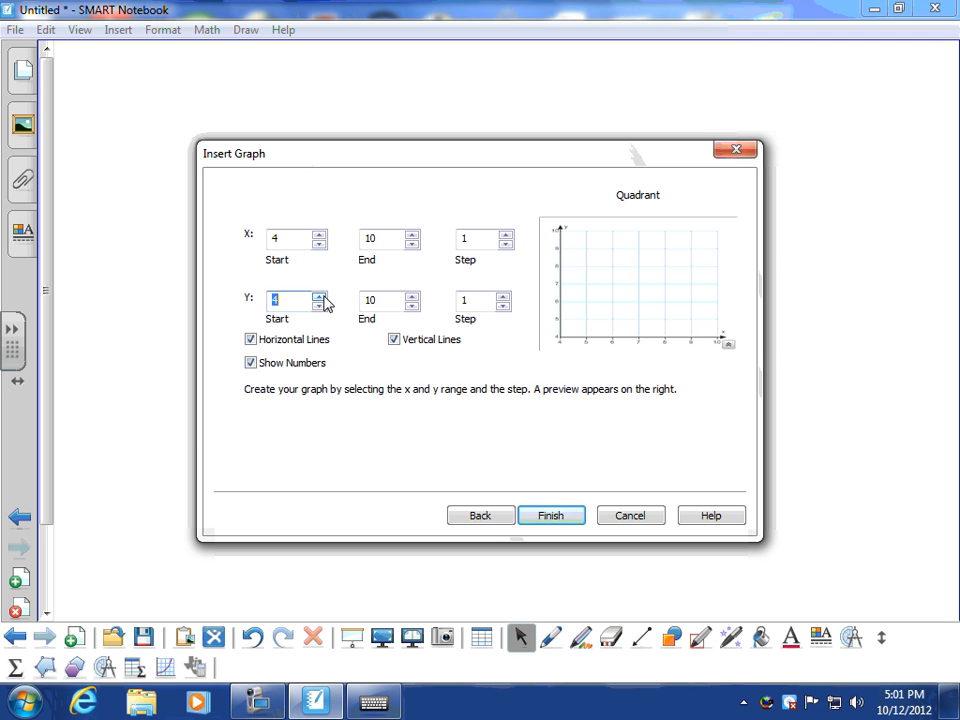
click(550, 515)
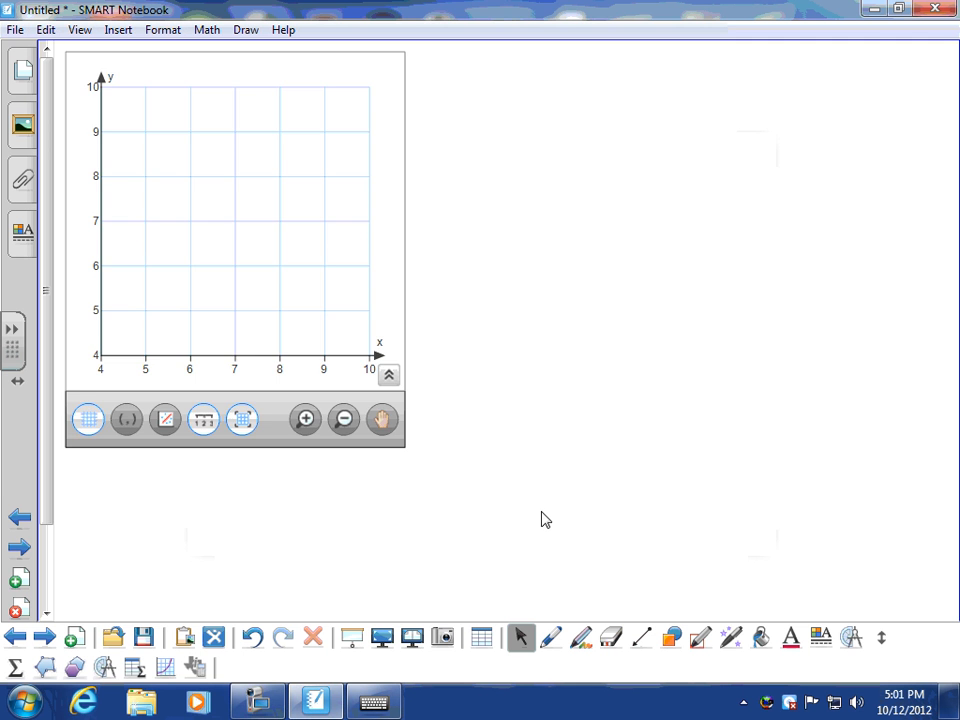
Enlarge the quadrant graph and reposition it in the page's upper-left area with both axes fully visible
drag(160, 360, 216, 399)
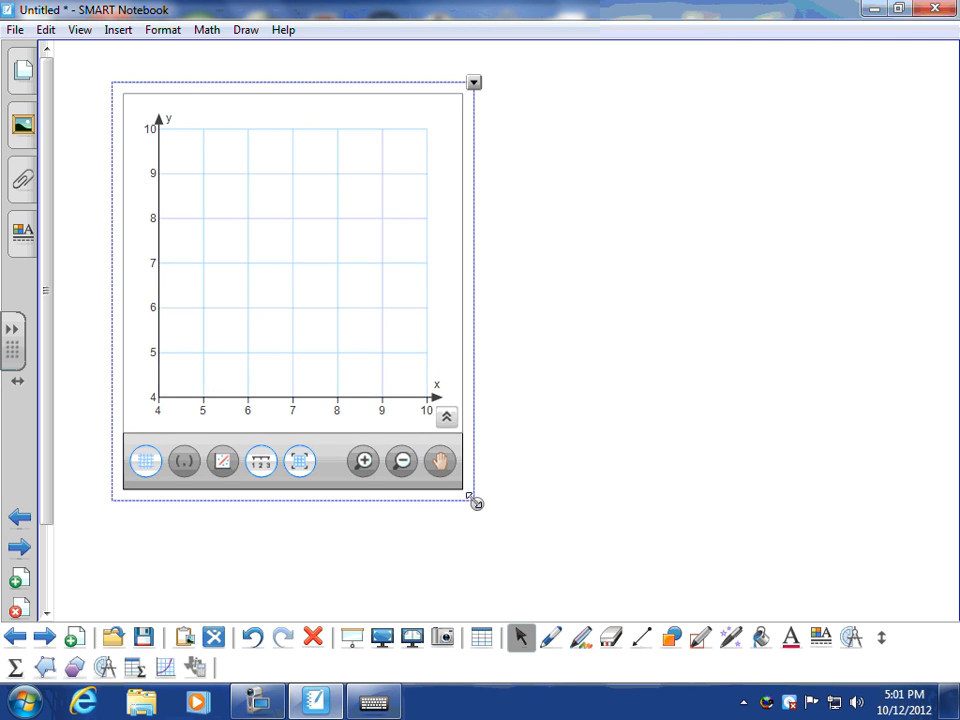
drag(476, 502, 542, 578)
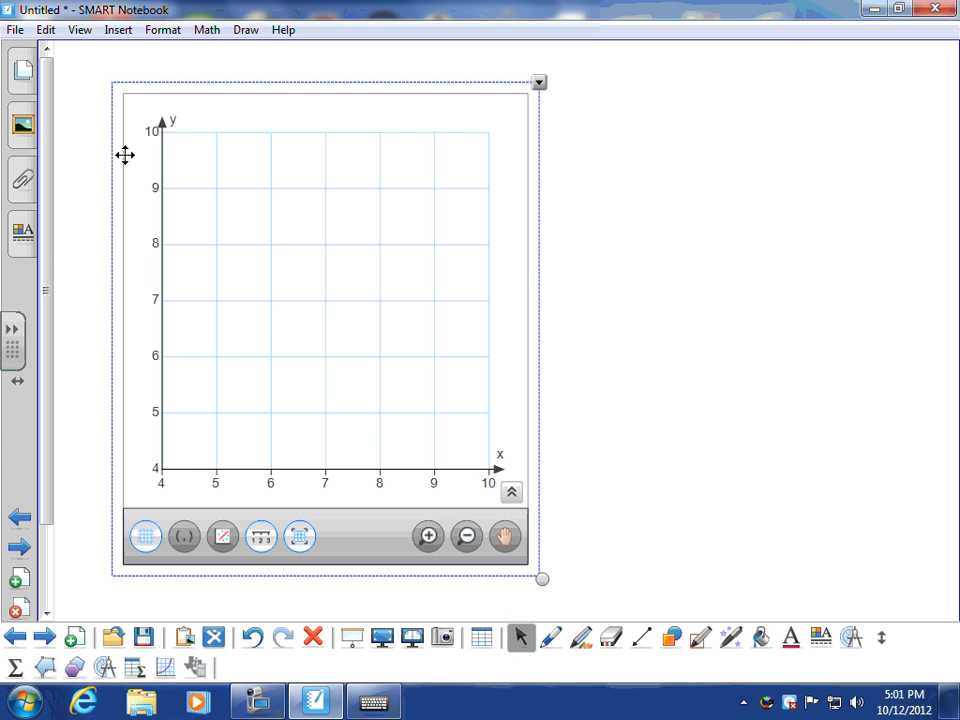
drag(414, 559, 301, 516)
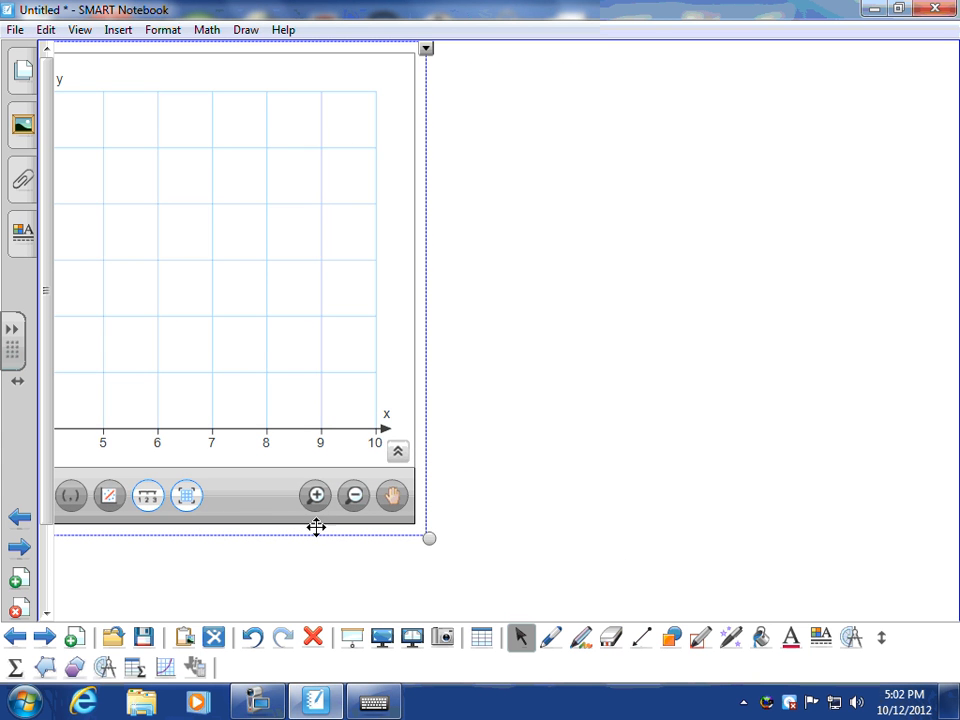
click(362, 559)
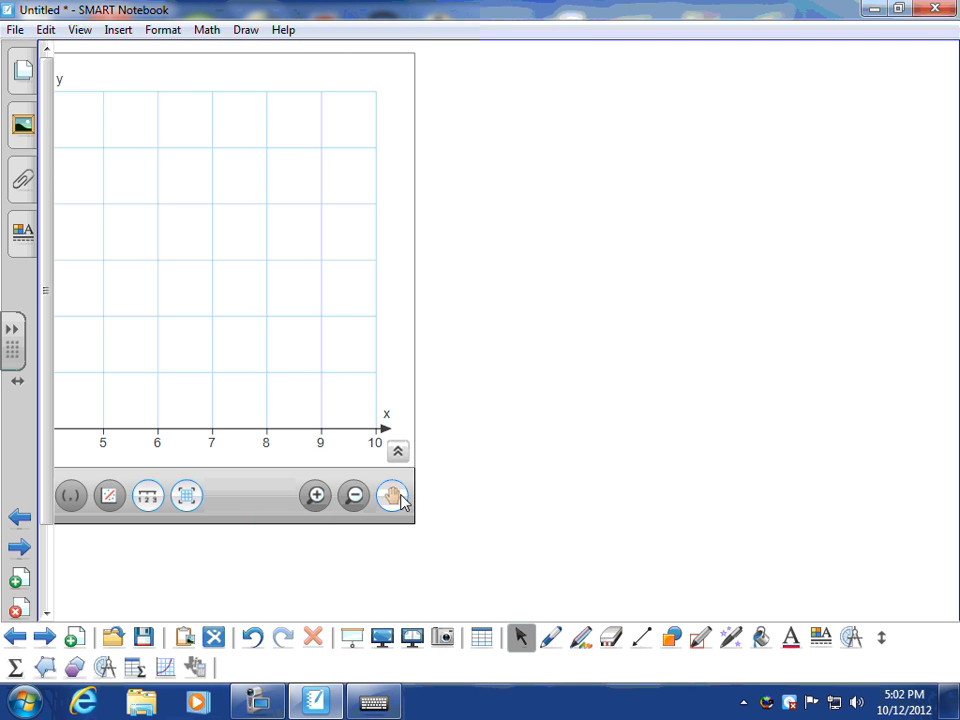
drag(346, 461, 403, 463)
With the blue pen, plot dots at (5,5), (7,8) and (8,5) on the graph and label them A, B and C
click(551, 638)
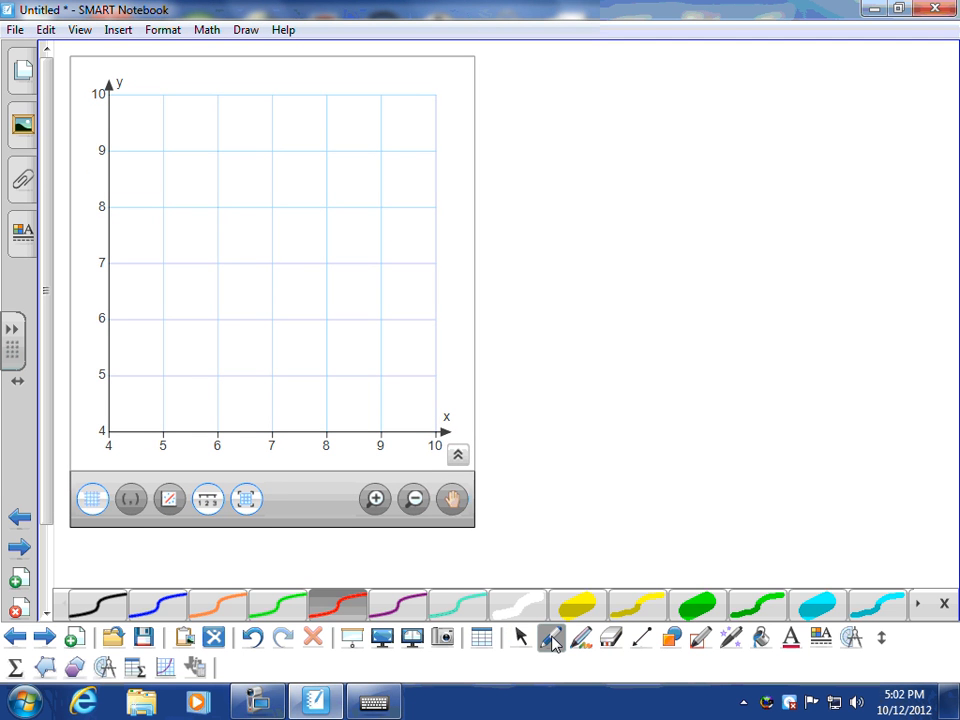
click(158, 607)
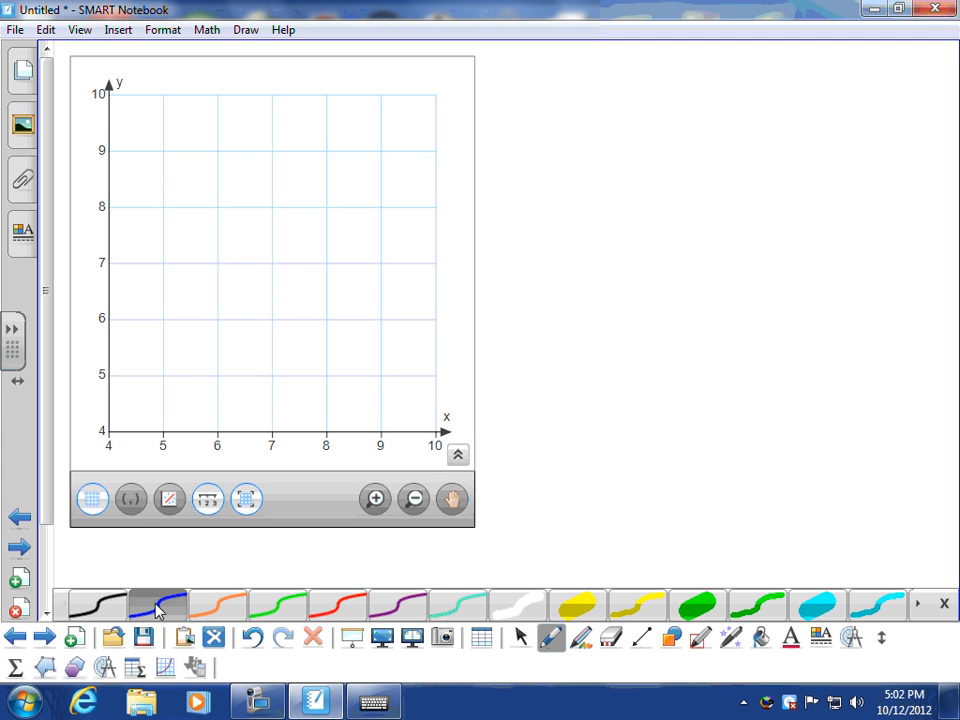
click(163, 374)
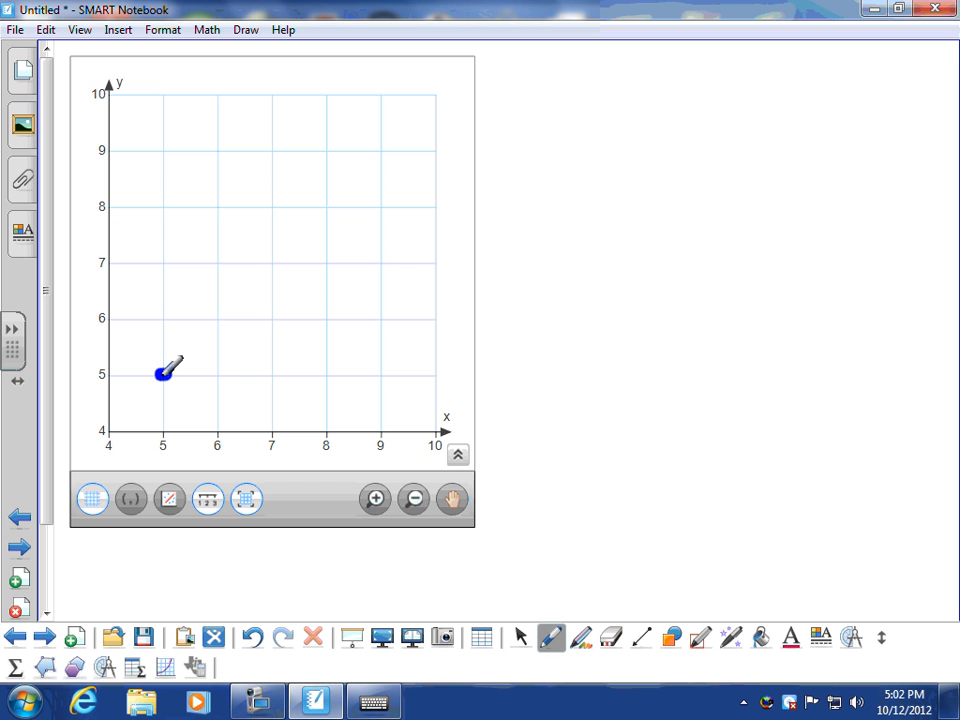
drag(124, 397, 141, 400)
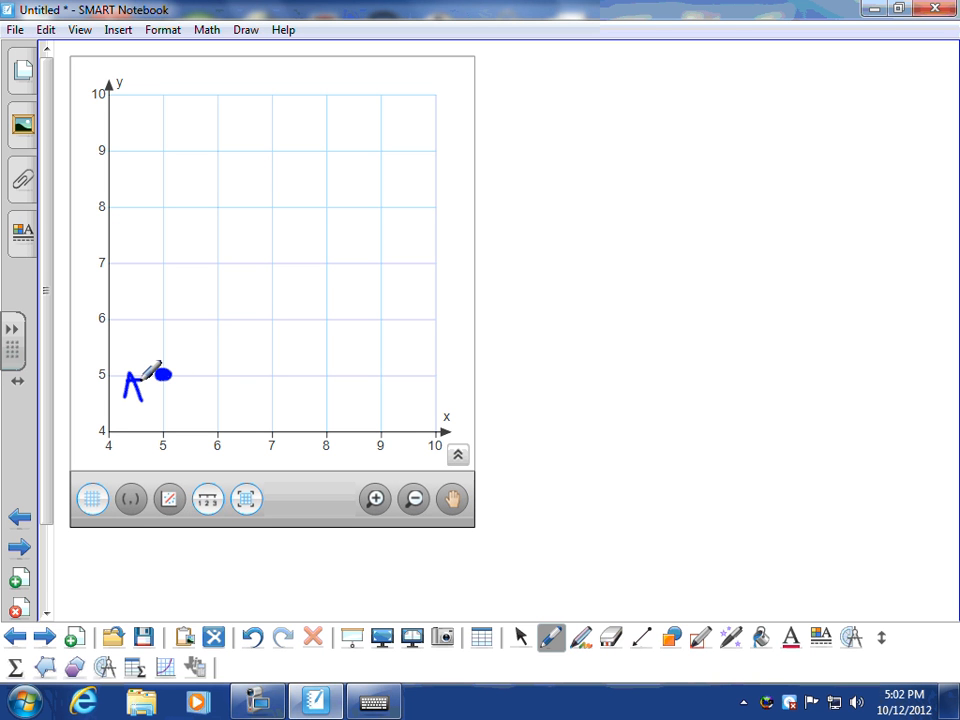
click(272, 207)
drag(300, 214, 307, 217)
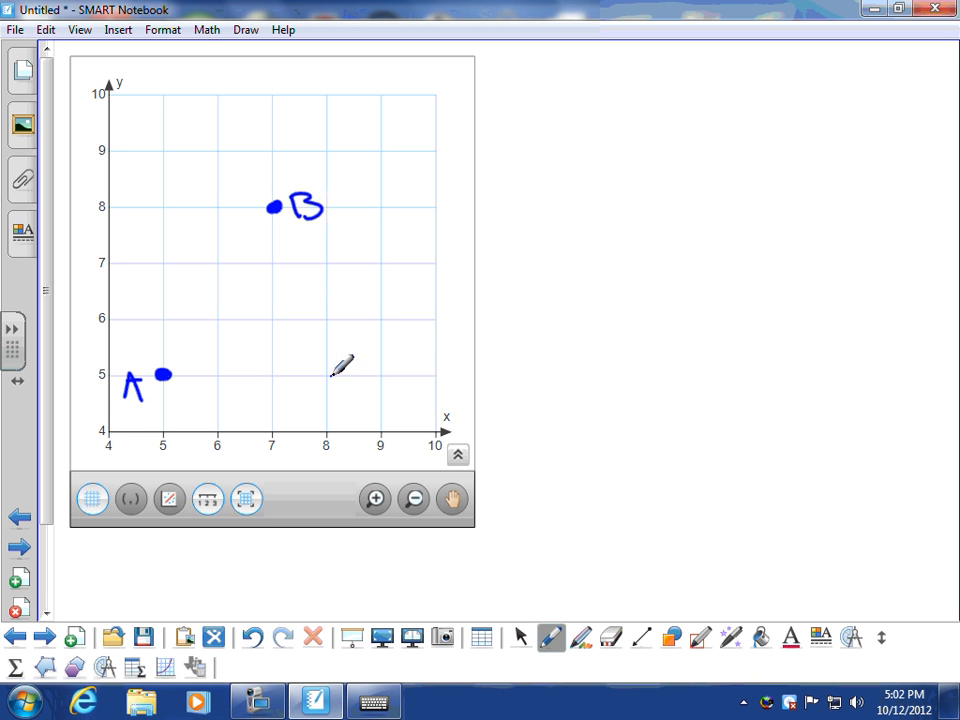
drag(326, 373, 362, 379)
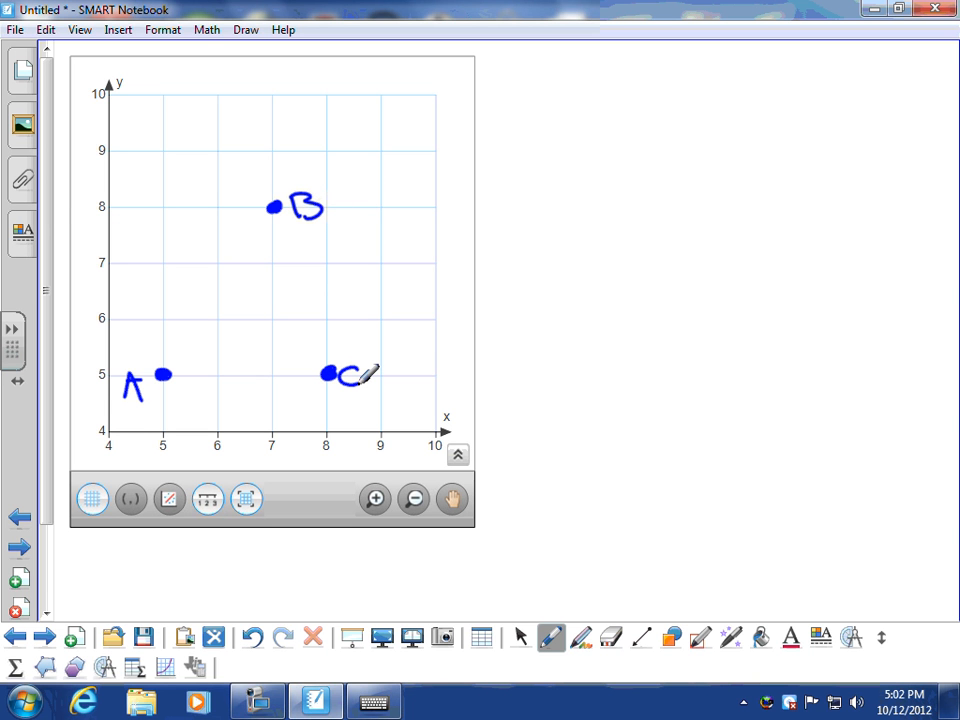
Join points A, B and C with solid blue straight lines to form a triangle
click(643, 634)
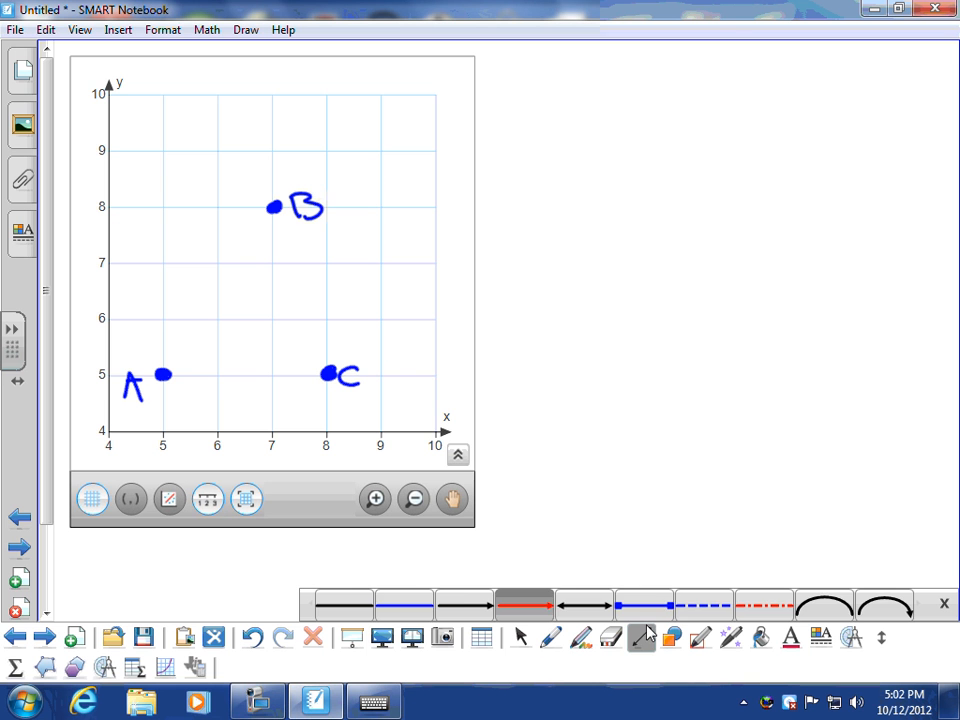
click(404, 612)
mouse_move(163, 374)
mouse_down()
mouse_move(327, 373)
mouse_move(276, 209)
mouse_move(162, 373)
mouse_up()
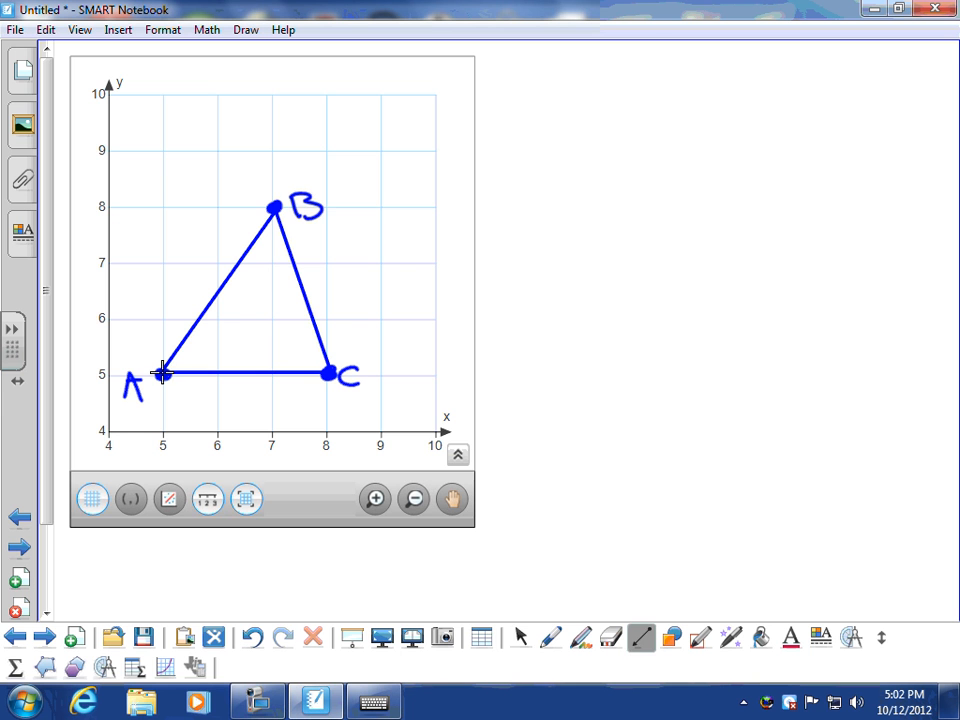
click(519, 637)
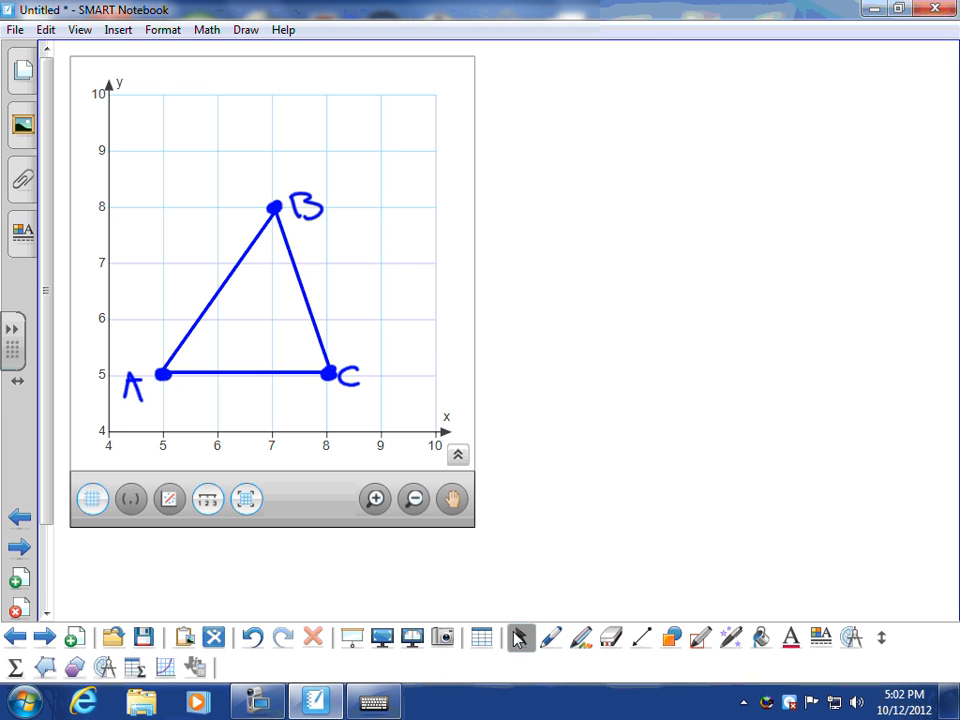
On the next page, draw a purple downward arrow near the page's lower-left edge
click(44, 637)
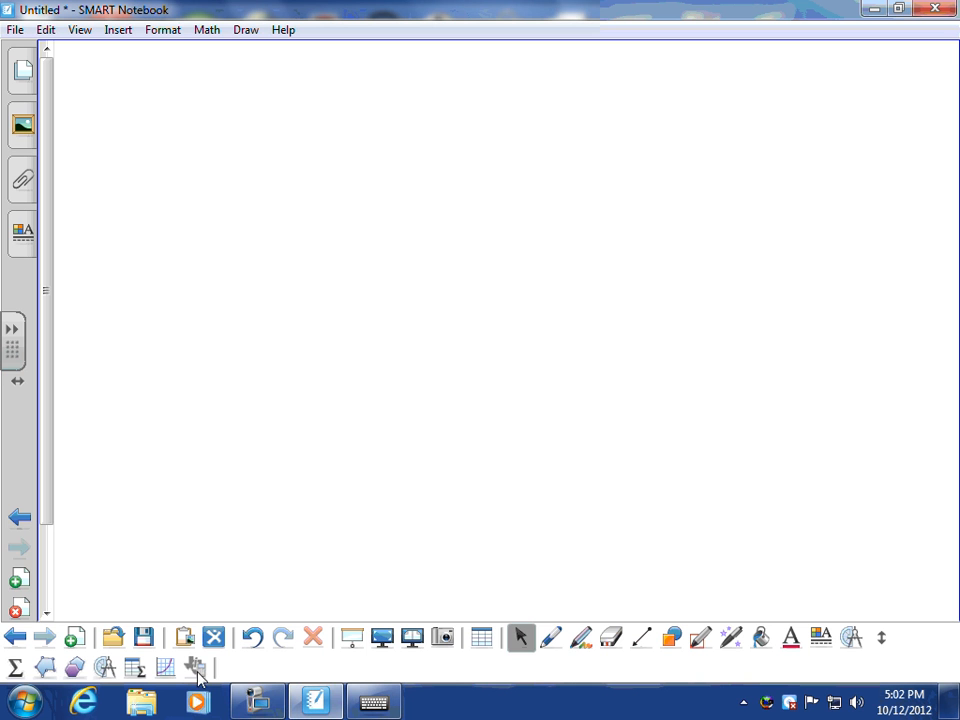
click(551, 637)
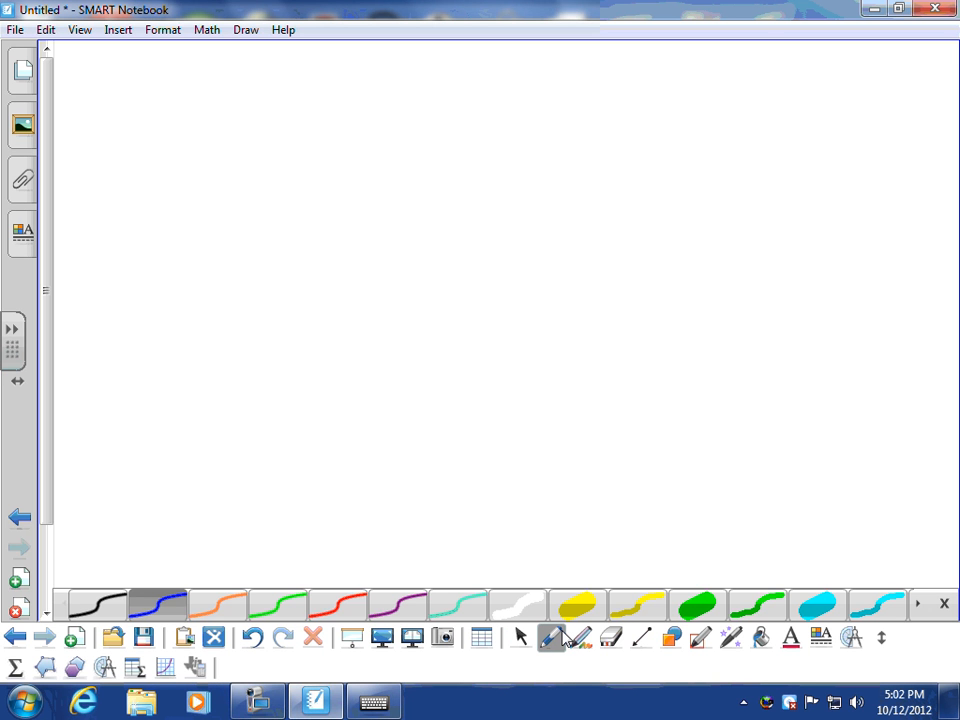
click(396, 605)
mouse_move(176, 490)
mouse_down()
mouse_move(190, 611)
mouse_move(196, 586)
mouse_up()
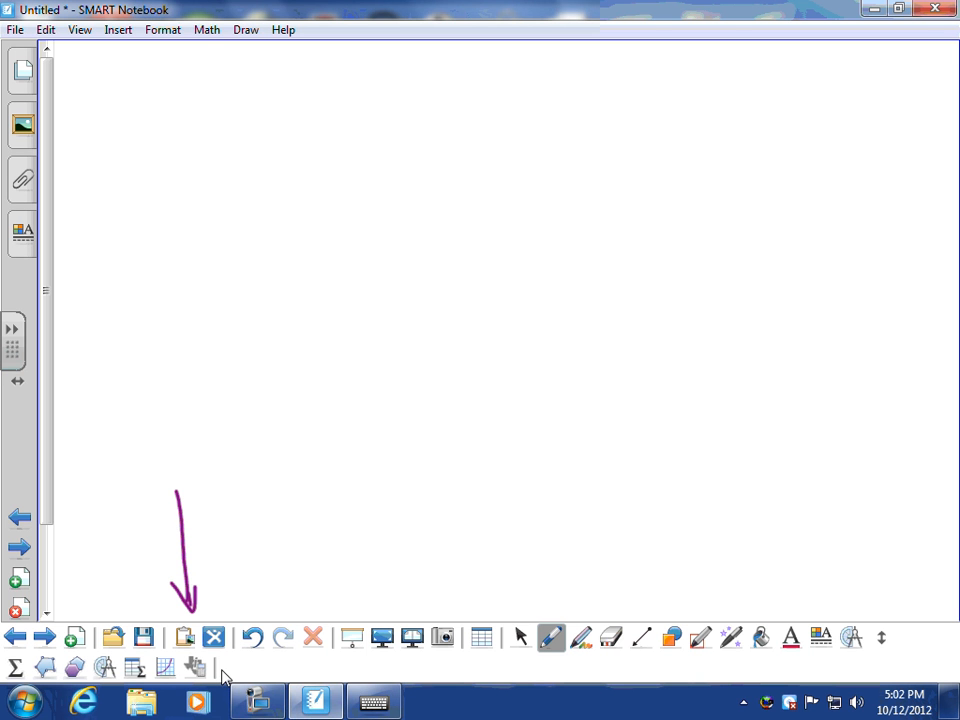
Handwrite "TI-84 Plus" in black pen across the middle of the page
click(549, 638)
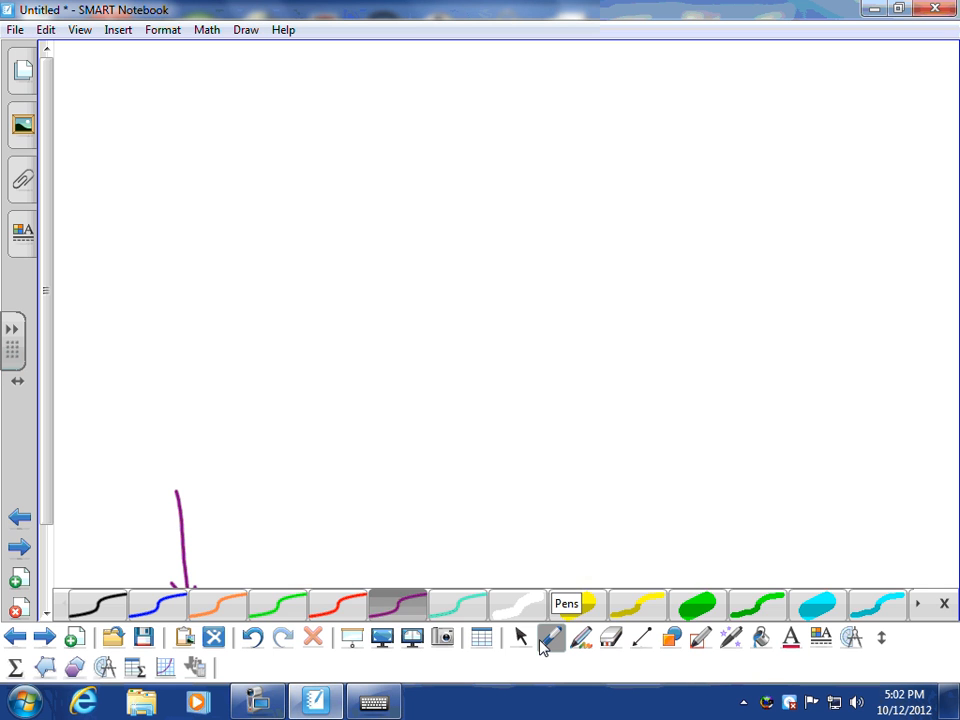
click(97, 606)
drag(257, 358, 271, 407)
mouse_move(230, 362)
mouse_down()
mouse_move(292, 361)
mouse_move(330, 396)
mouse_up()
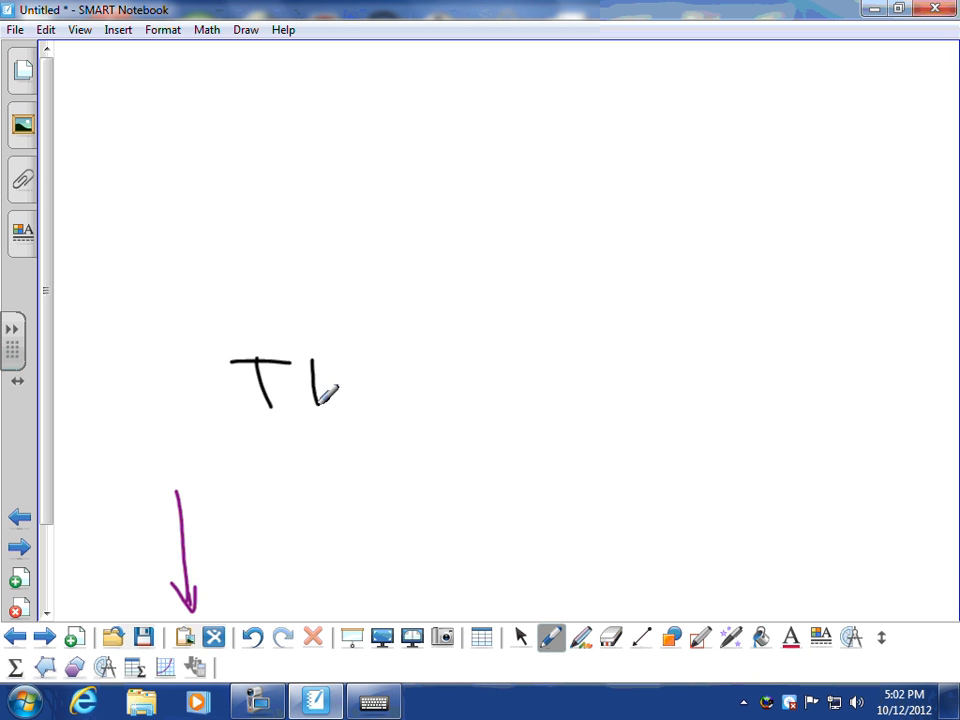
drag(296, 360, 325, 359)
mouse_move(299, 401)
mouse_down()
mouse_move(336, 399)
mouse_move(368, 376)
mouse_up()
mouse_move(414, 360)
mouse_down()
mouse_move(401, 373)
mouse_move(477, 381)
mouse_move(474, 410)
mouse_up()
drag(537, 362, 540, 404)
drag(536, 364, 592, 403)
mouse_move(604, 377)
mouse_down()
mouse_move(626, 379)
mouse_move(624, 404)
mouse_up()
mouse_move(658, 374)
mouse_down()
mouse_move(664, 392)
mouse_move(648, 396)
mouse_up()
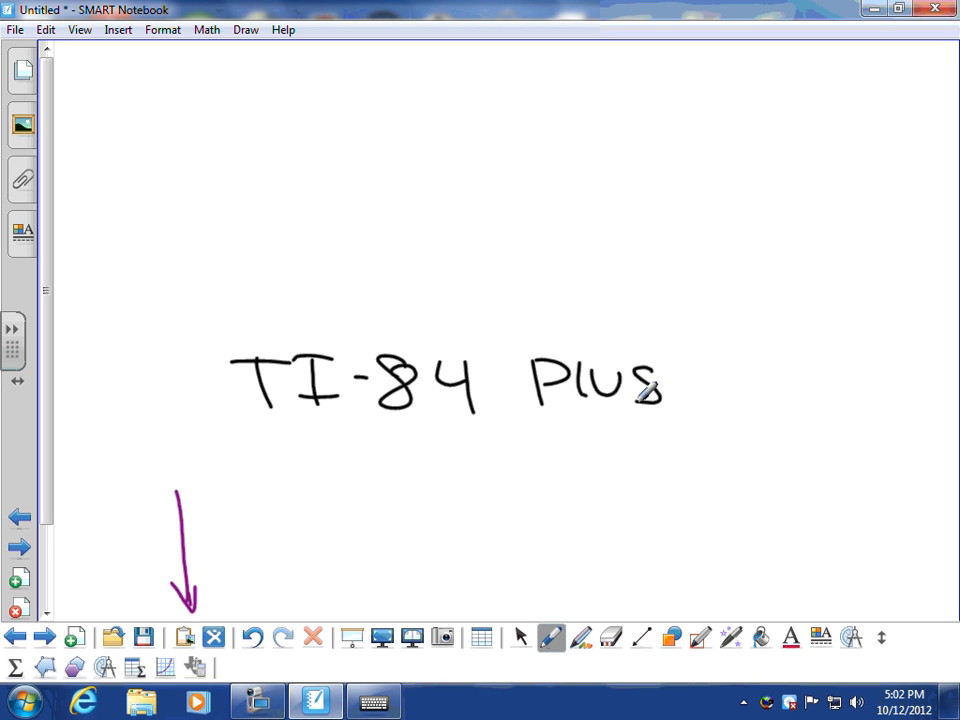
Handwrite "Silver edition" on a second line below "TI-84 Plus"
mouse_move(308, 440)
mouse_down()
mouse_move(296, 480)
mouse_move(326, 482)
mouse_up()
click(323, 440)
drag(346, 432, 347, 482)
mouse_move(362, 455)
mouse_down()
mouse_move(457, 458)
mouse_move(550, 482)
mouse_up()
click(550, 443)
click(575, 482)
mouse_move(574, 440)
mouse_down()
mouse_move(575, 470)
mouse_move(592, 451)
mouse_move(606, 482)
mouse_up()
click(606, 440)
drag(640, 447, 645, 450)
mouse_move(664, 448)
mouse_down()
mouse_move(664, 480)
mouse_move(688, 488)
mouse_up()
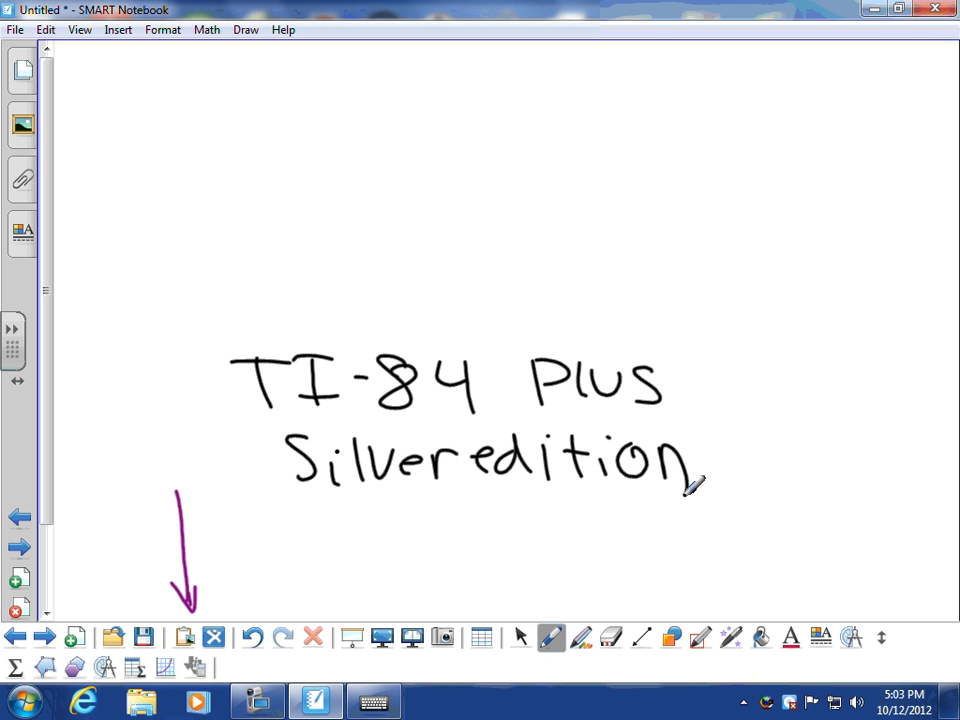
Select both handwritten lines together and move them up to the top of the page
click(521, 637)
drag(240, 294, 697, 558)
drag(498, 366, 482, 182)
Handwrite "SMART View" in black pen on a third line below "Silver edition"
click(551, 637)
mouse_move(252, 288)
mouse_down()
mouse_move(278, 287)
mouse_move(256, 314)
mouse_up()
mouse_move(307, 312)
mouse_down()
mouse_move(315, 274)
mouse_move(354, 291)
mouse_move(362, 312)
mouse_up()
mouse_move(368, 312)
mouse_down()
mouse_move(379, 274)
mouse_move(395, 311)
mouse_up()
drag(372, 295, 392, 292)
mouse_move(398, 312)
mouse_down()
mouse_move(410, 272)
mouse_move(417, 297)
mouse_up()
mouse_move(435, 266)
mouse_down()
mouse_move(435, 296)
mouse_move(446, 265)
mouse_up()
mouse_move(473, 263)
mouse_down()
mouse_move(491, 290)
mouse_move(501, 270)
mouse_up()
click(524, 267)
mouse_move(525, 276)
mouse_down()
mouse_move(528, 300)
mouse_move(626, 283)
mouse_up()
Start a fourth handwritten line with "em" and erase those letters
mouse_move(322, 360)
mouse_down()
mouse_move(352, 356)
mouse_move(354, 373)
mouse_up()
mouse_move(362, 374)
mouse_down()
mouse_move(371, 364)
mouse_move(410, 365)
mouse_up()
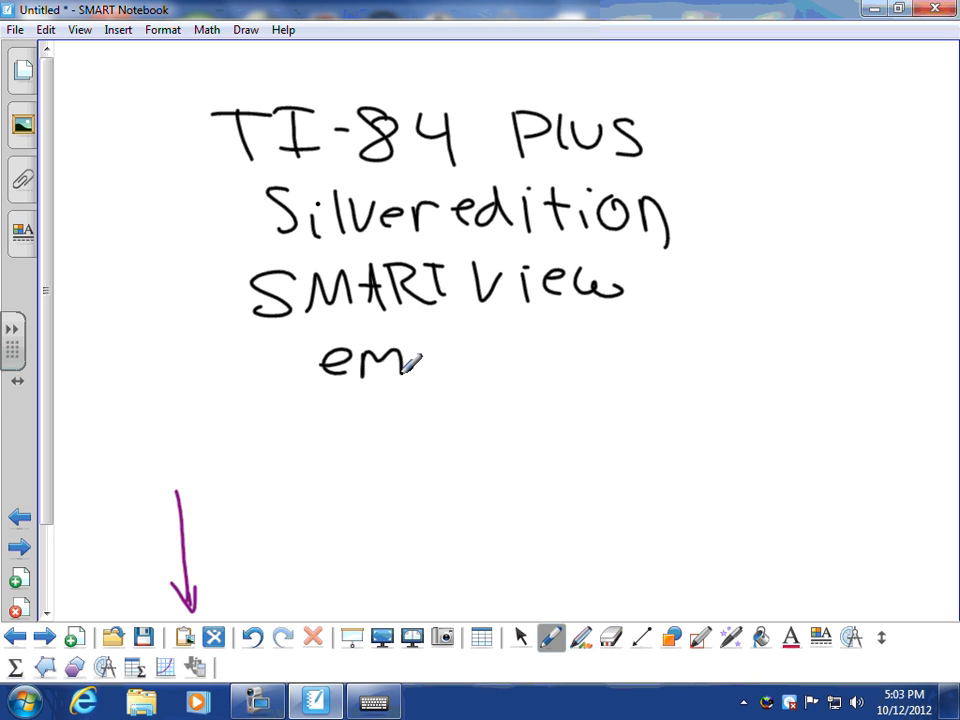
click(611, 637)
drag(320, 362, 405, 364)
click(550, 637)
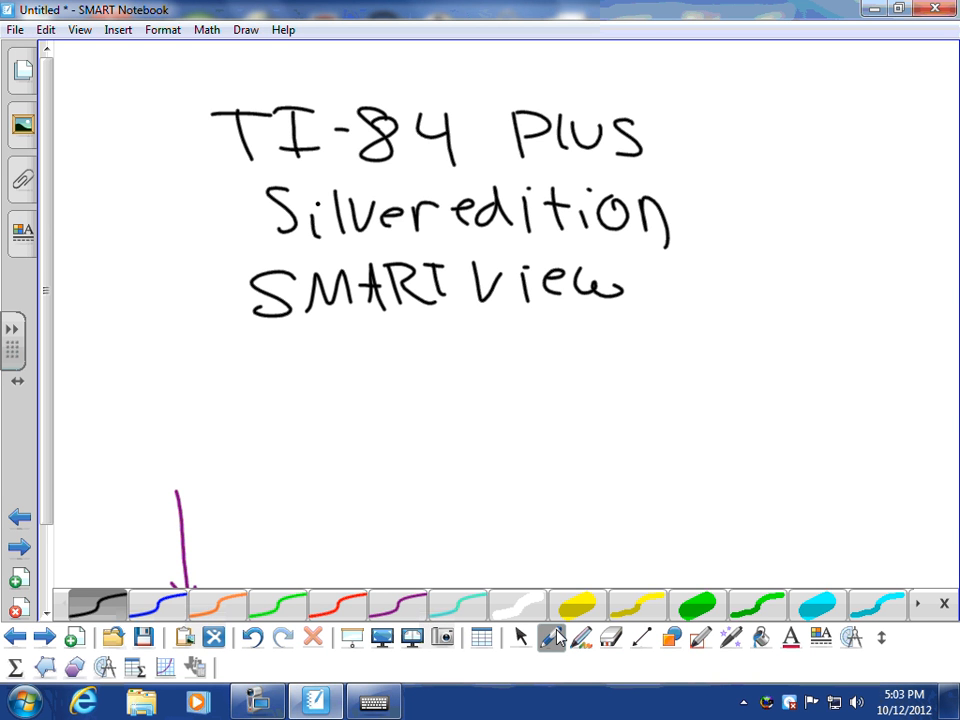
click(316, 700)
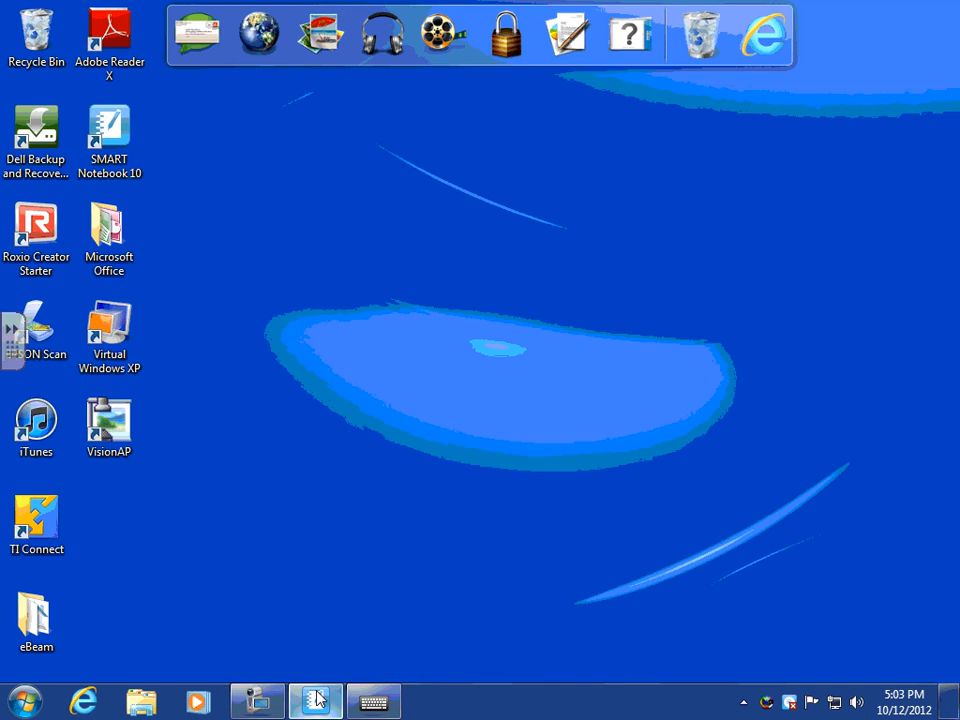
click(316, 700)
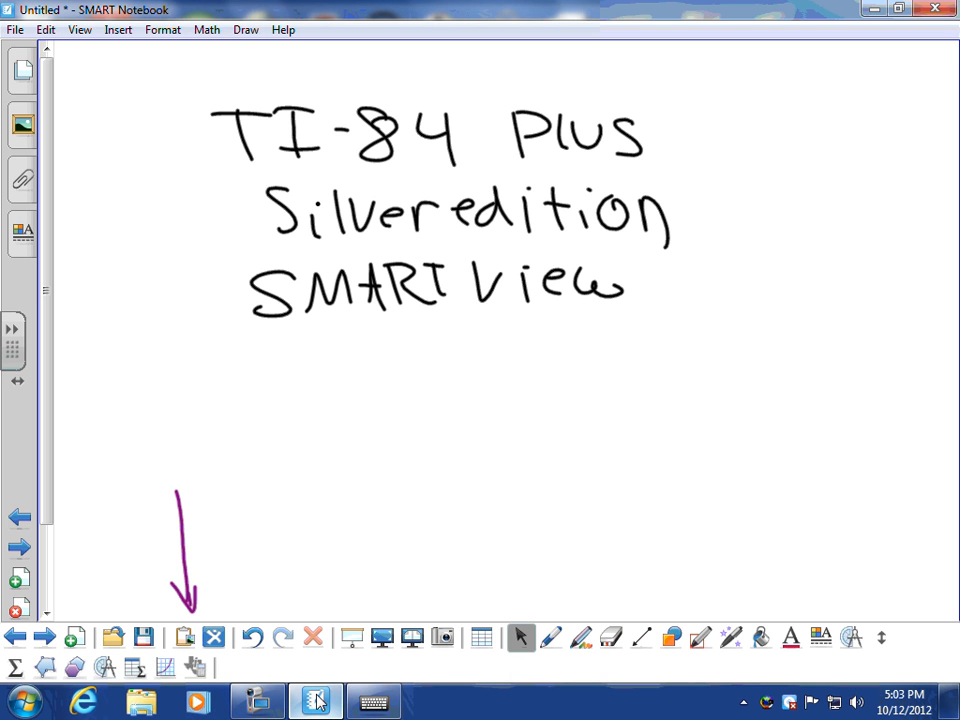
click(552, 638)
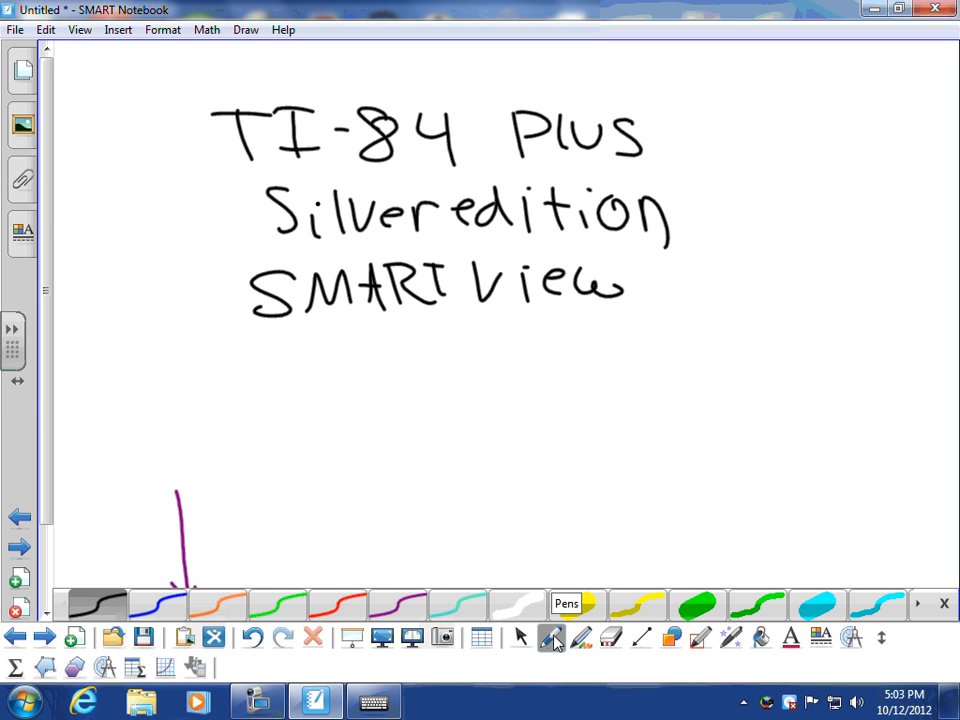
click(45, 668)
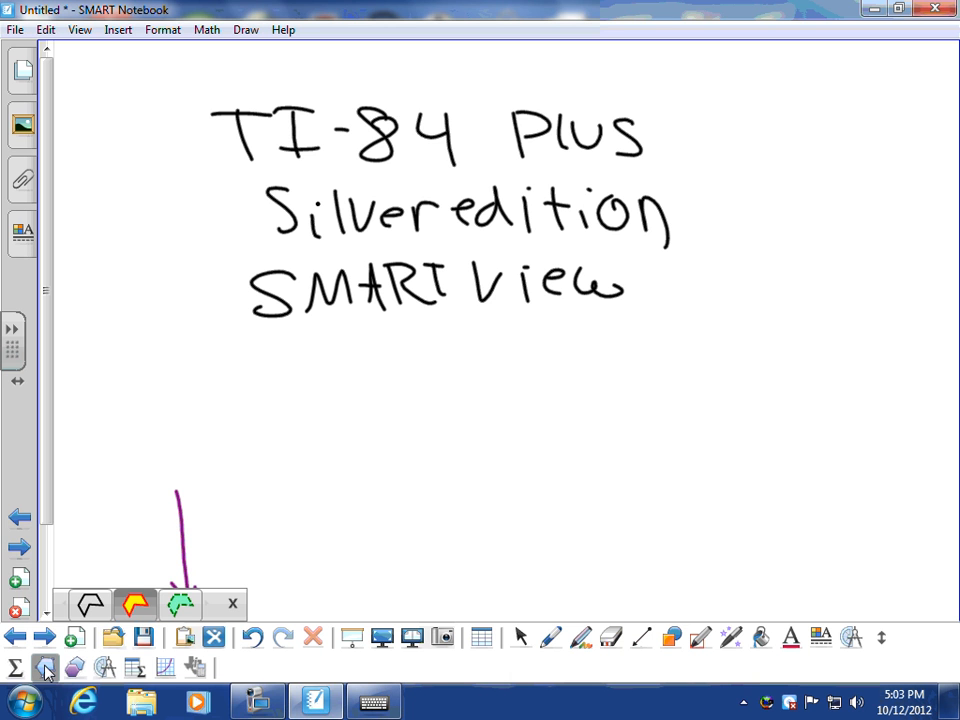
click(278, 704)
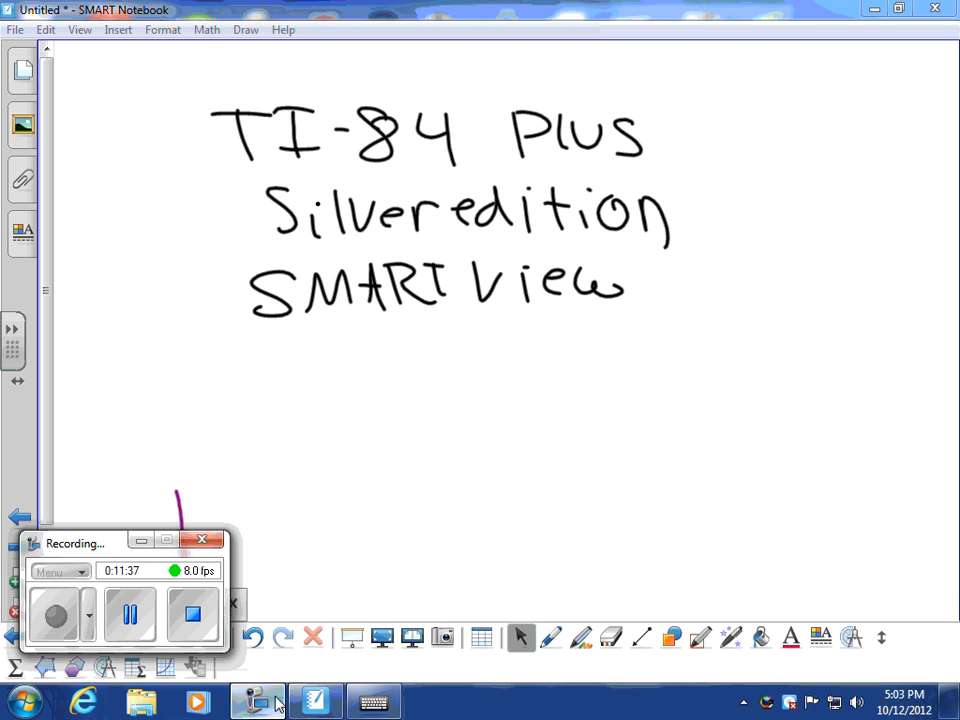
click(58, 614)
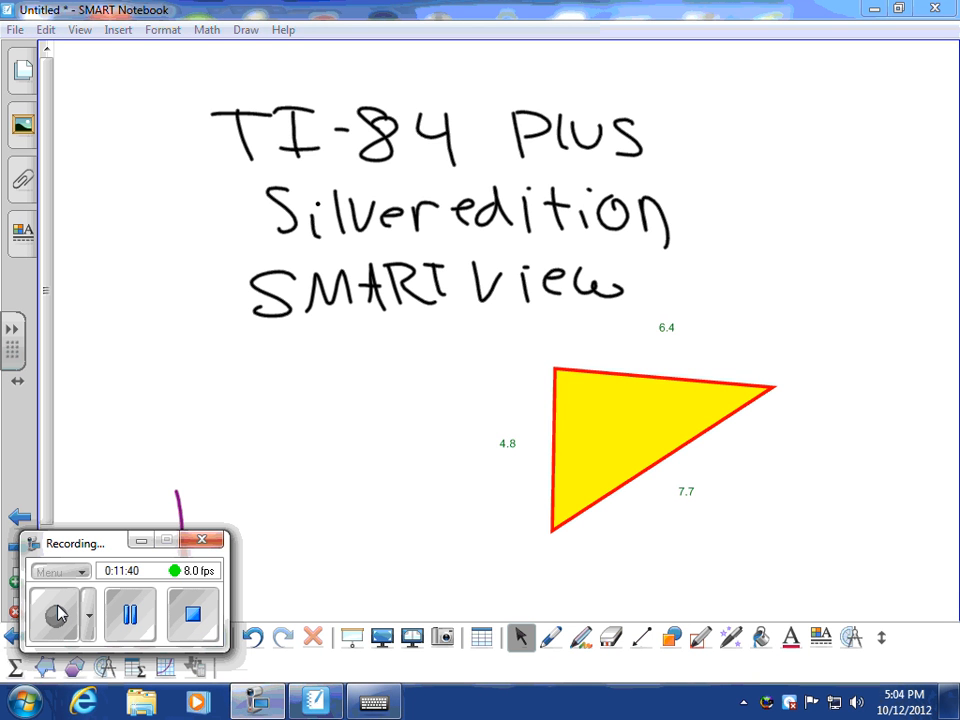
click(141, 541)
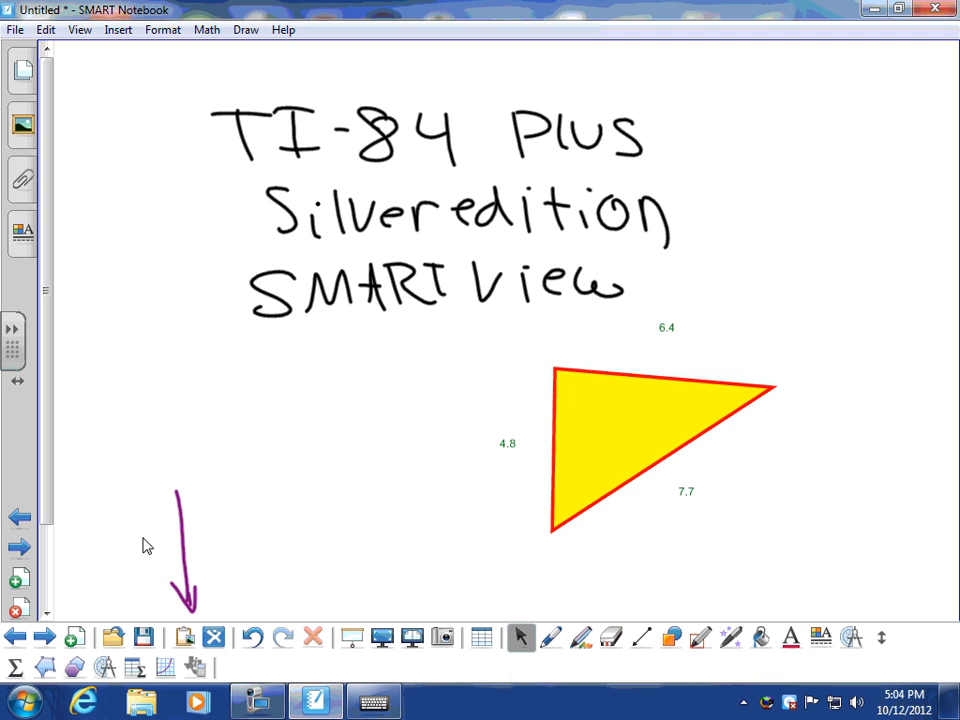
Cut the yellow triangle with the labelled side lengths from the page
click(594, 462)
click(780, 361)
click(784, 368)
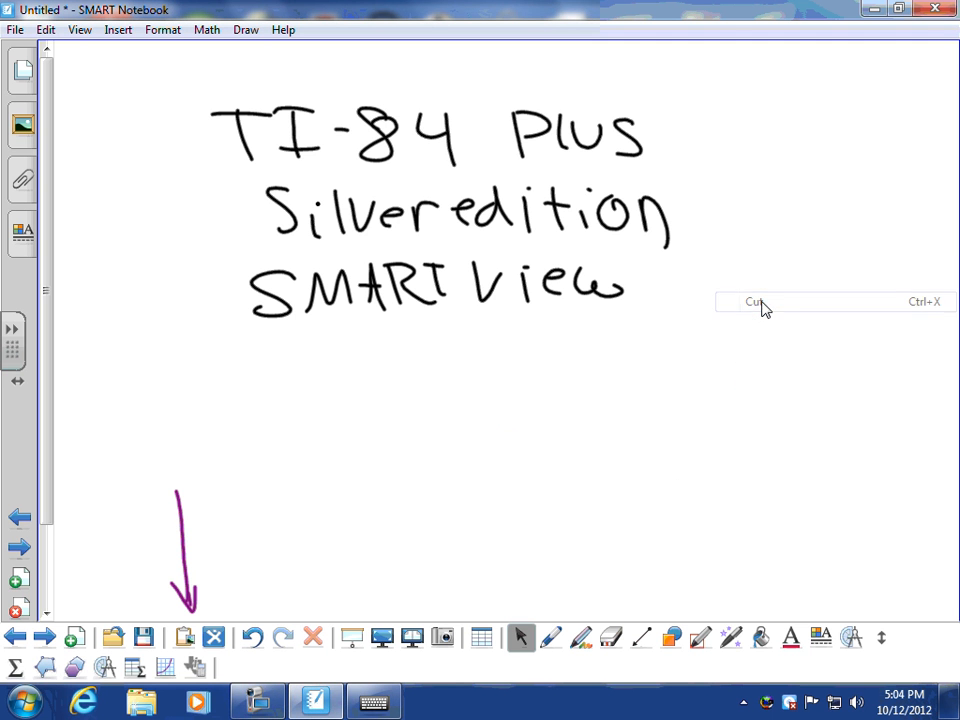
Draw a closed four-sided irregular polygon with yellow fill and red outline below the handwritten text
click(45, 667)
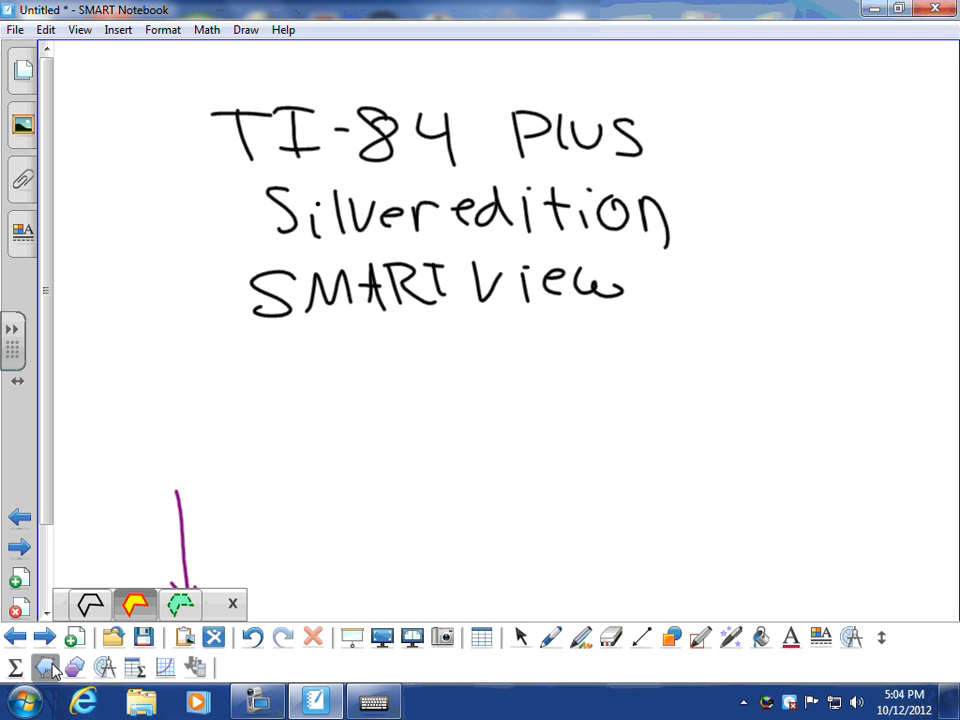
click(140, 606)
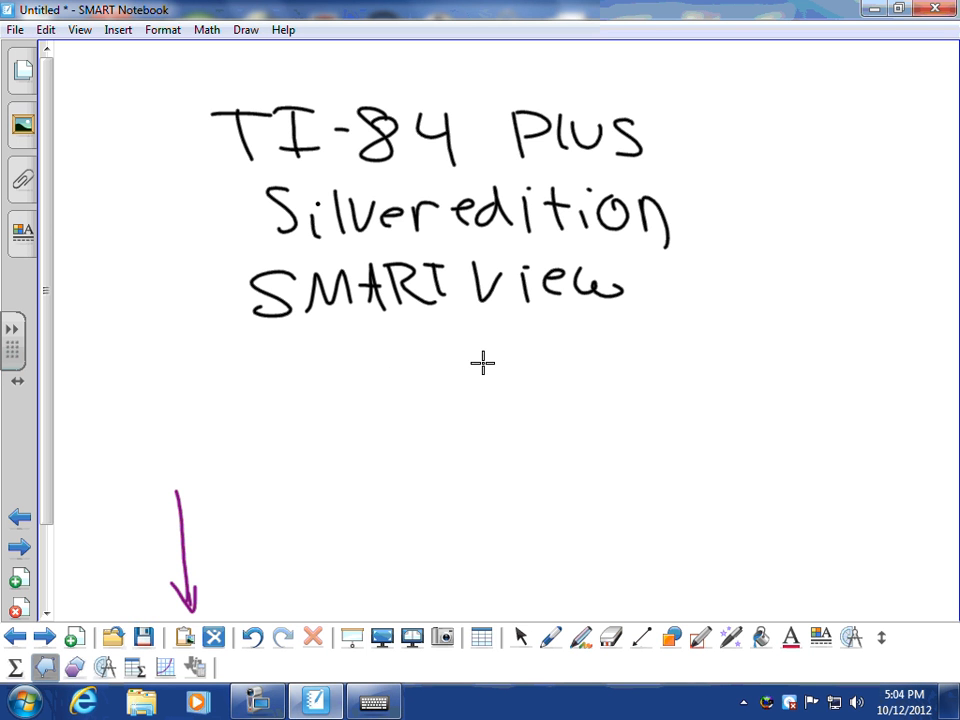
click(655, 368)
click(655, 577)
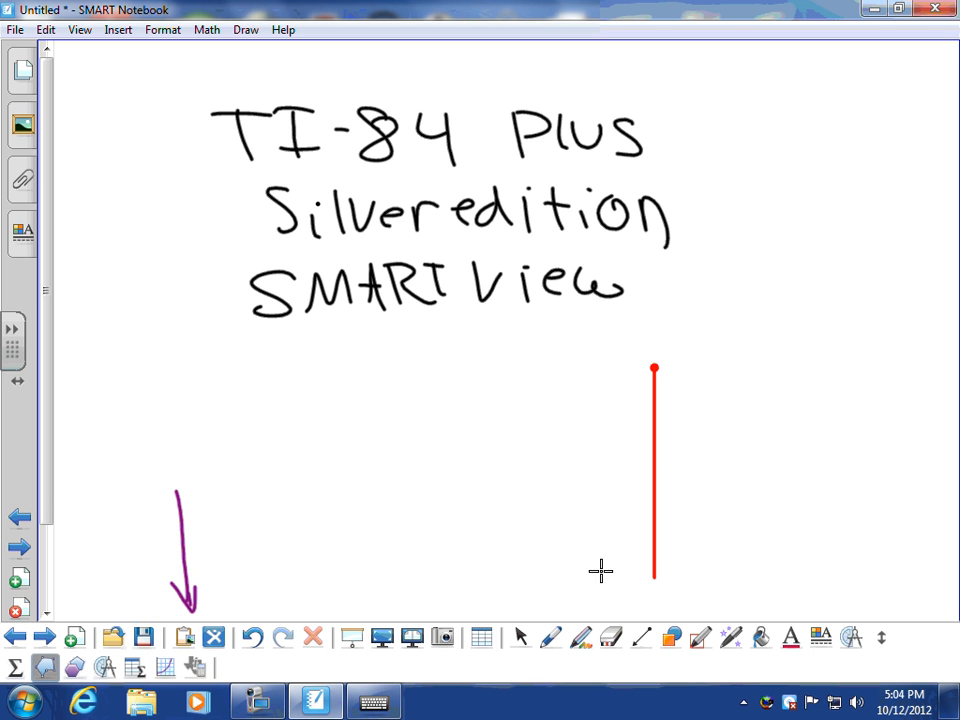
click(381, 560)
click(379, 360)
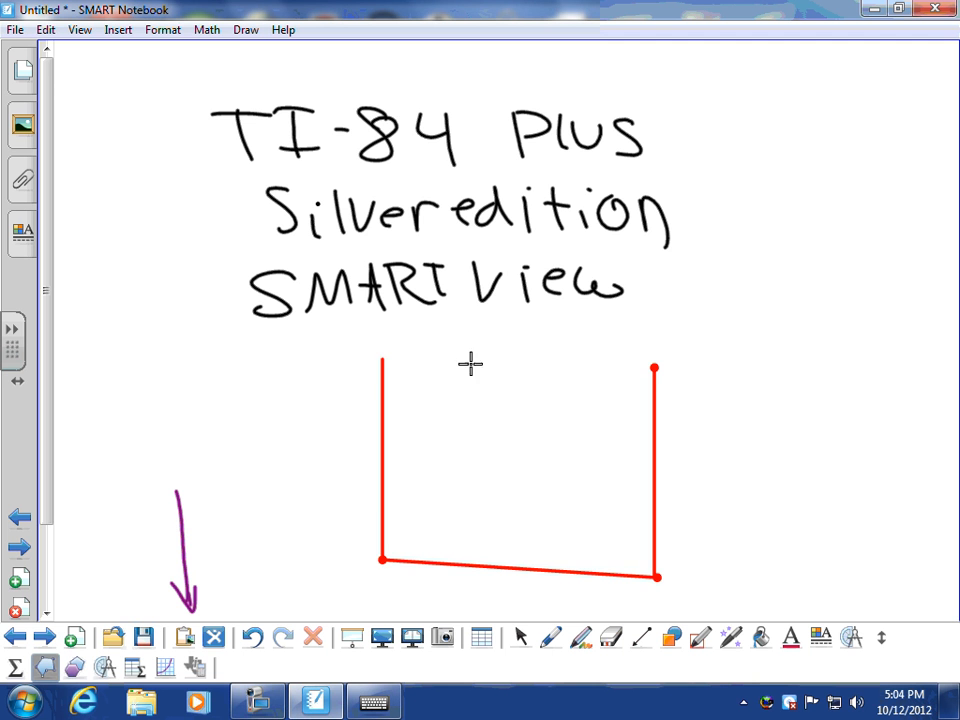
click(655, 366)
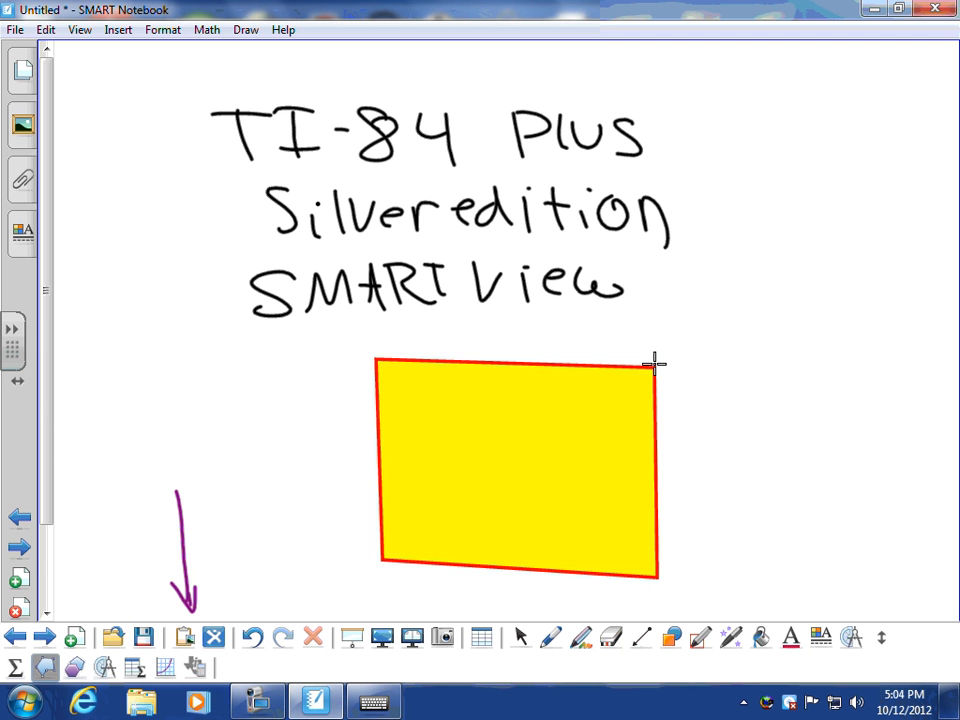
Show the yellow quadrilateral's vertices and reshape it by moving its lower-left vertex up and outward
scroll(51, 467, down, 2)
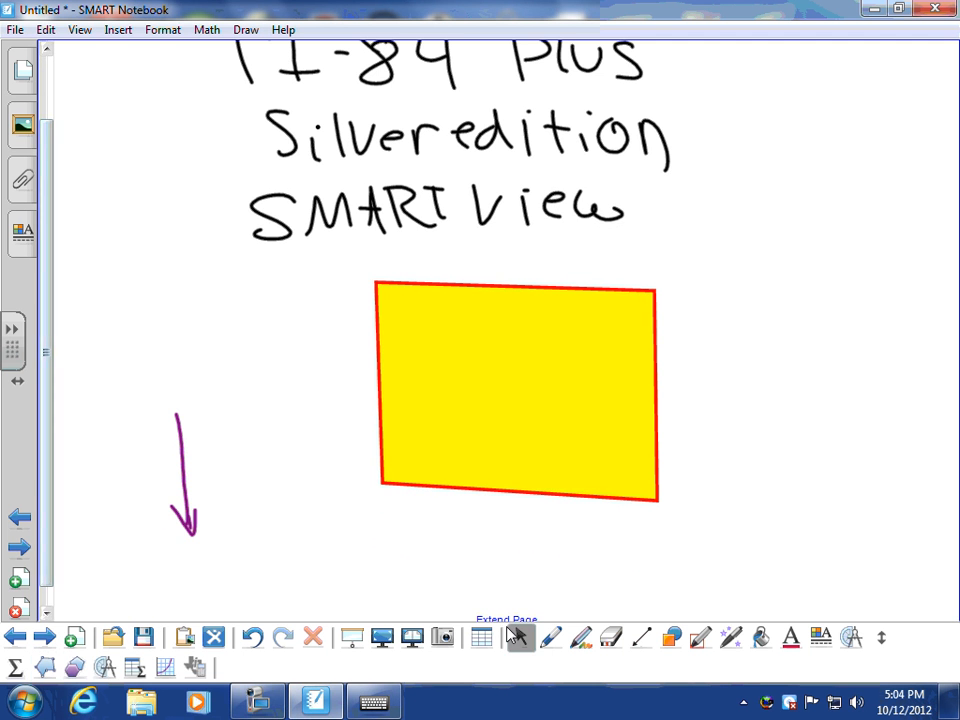
click(444, 444)
right_click(447, 435)
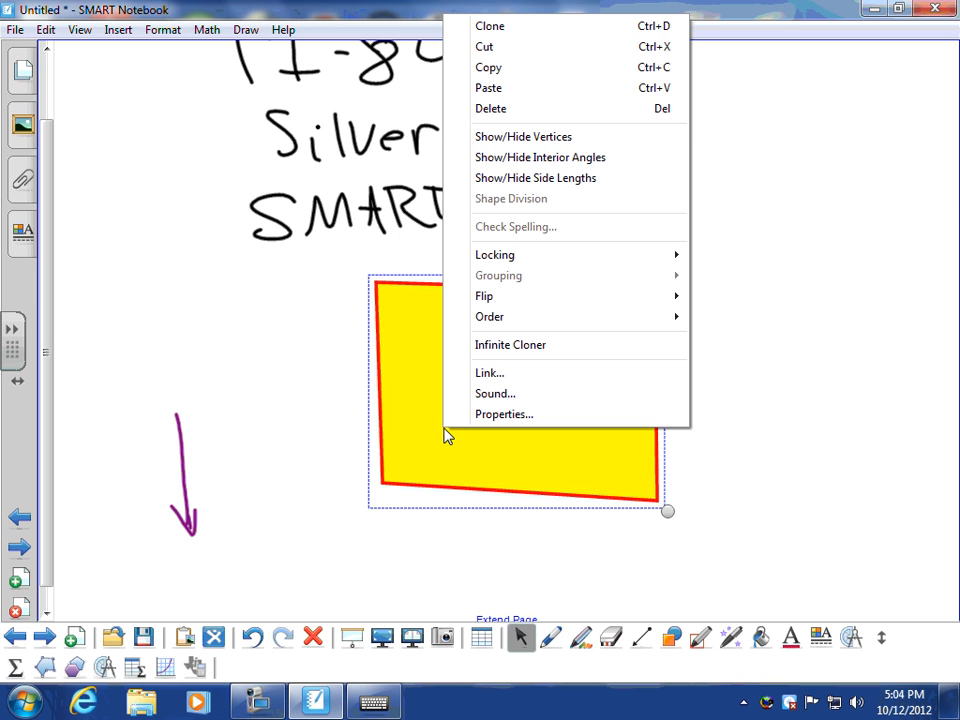
click(531, 141)
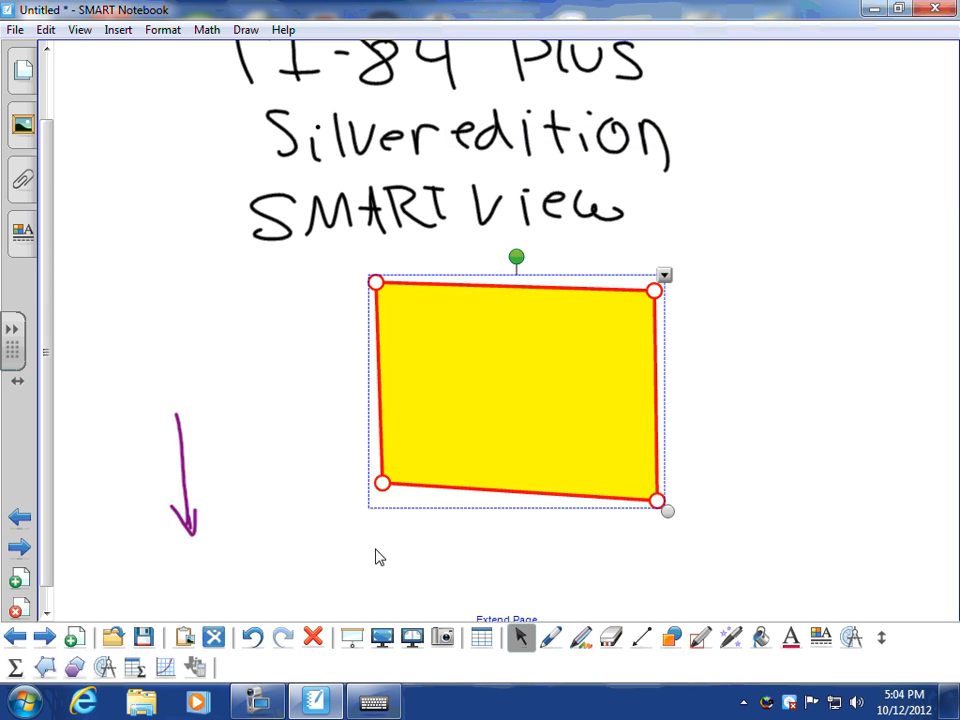
drag(382, 483, 345, 448)
Display the interior angles and side lengths on the yellow quadrilateral, then deselect it
right_click(430, 365)
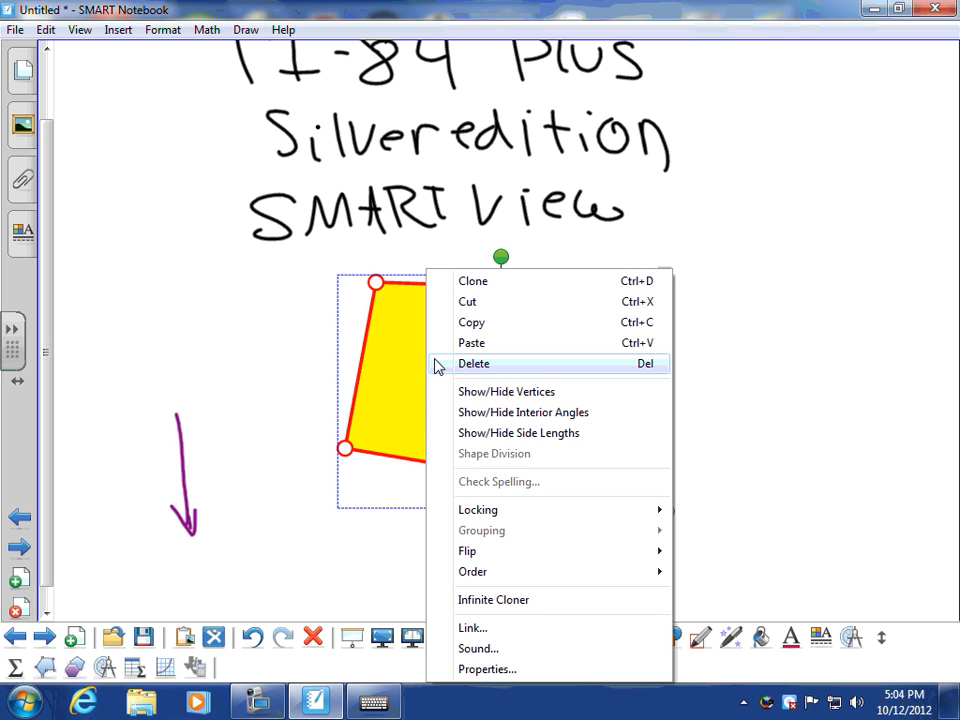
click(507, 419)
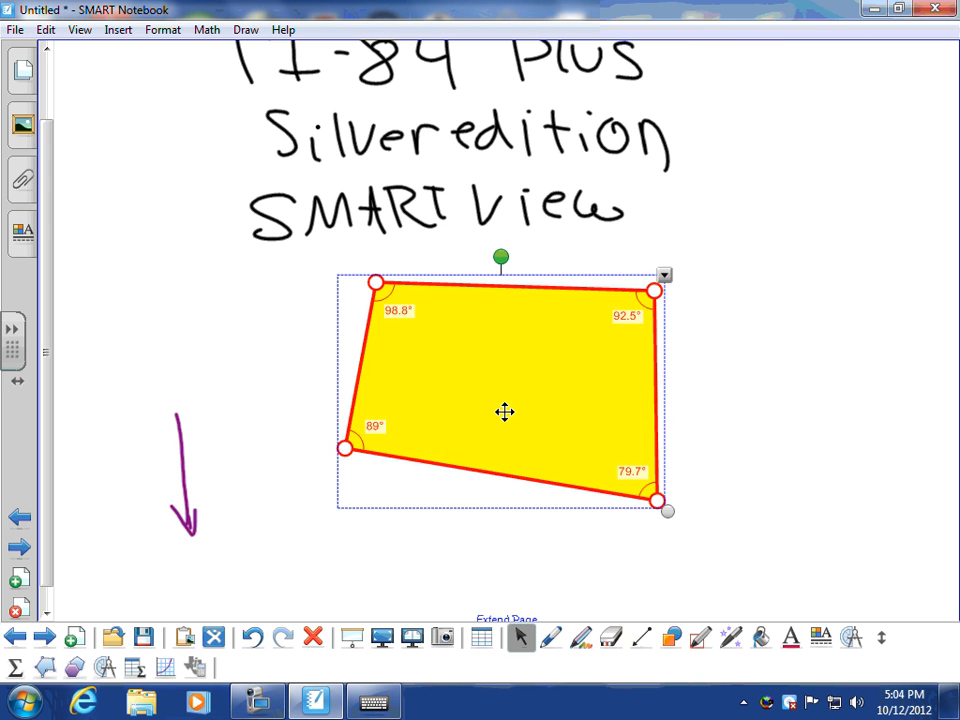
click(381, 424)
right_click(399, 430)
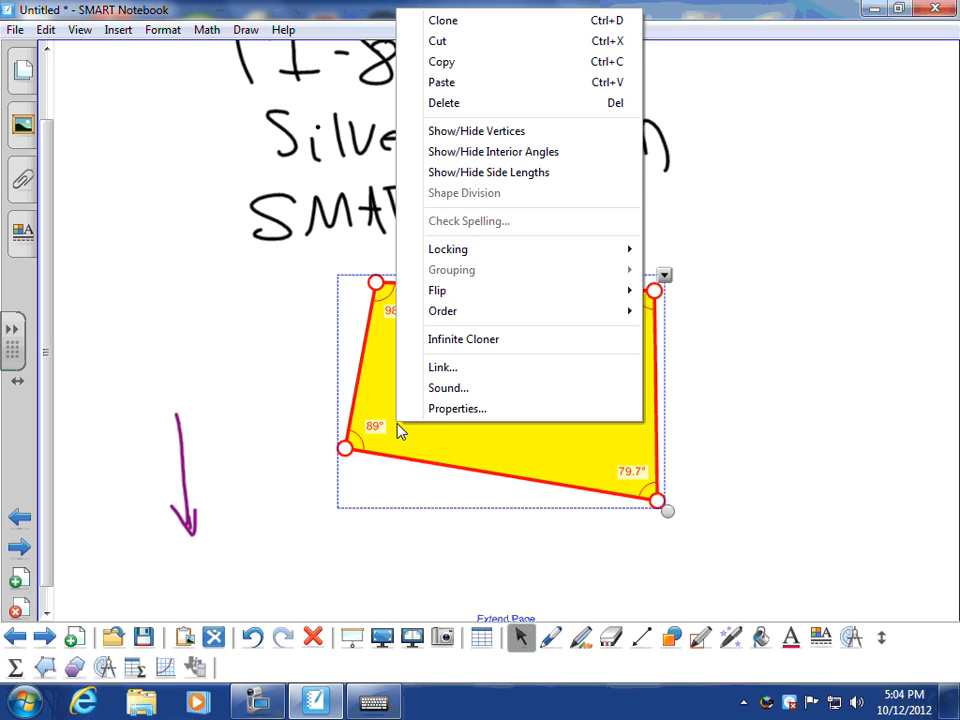
click(478, 172)
click(323, 565)
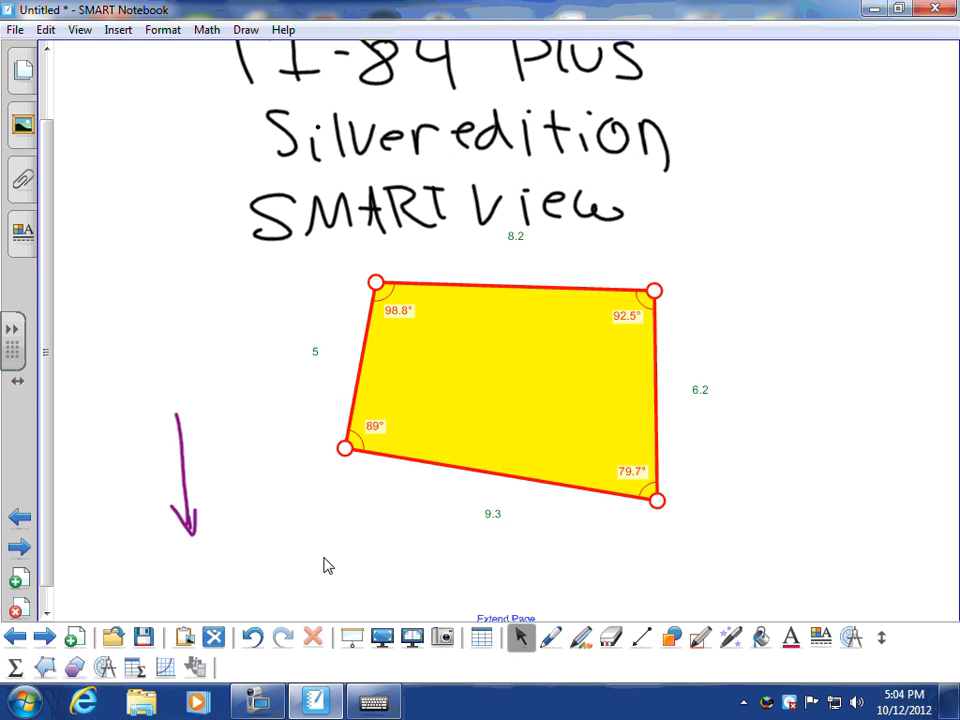